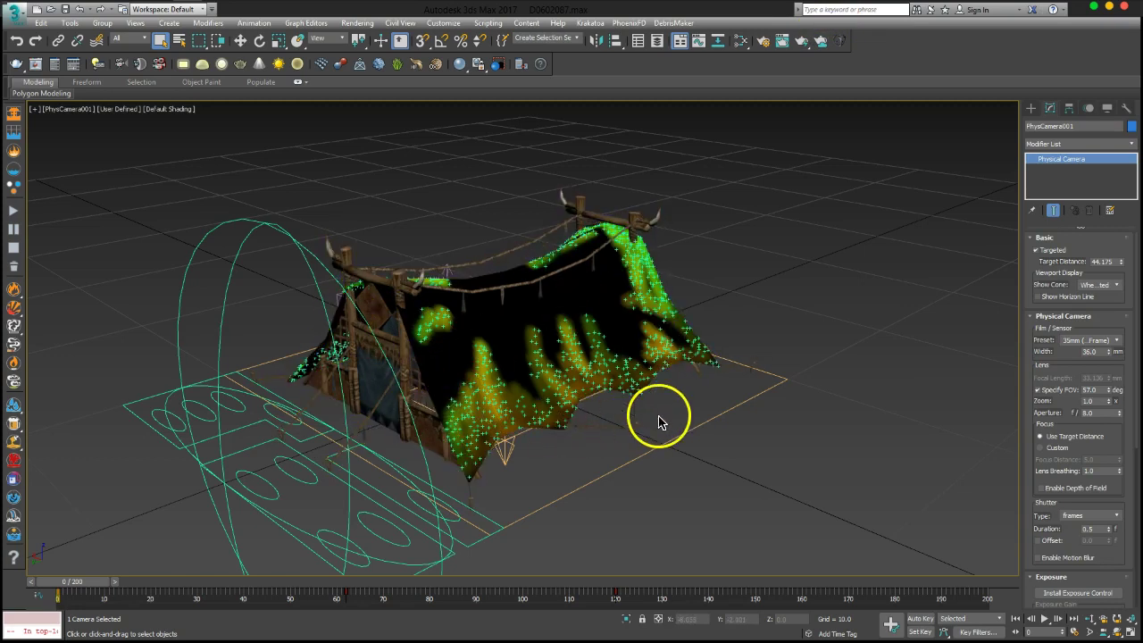
Switch from the camera to a free Perspective view and orbit to the tent's door side
key(p)
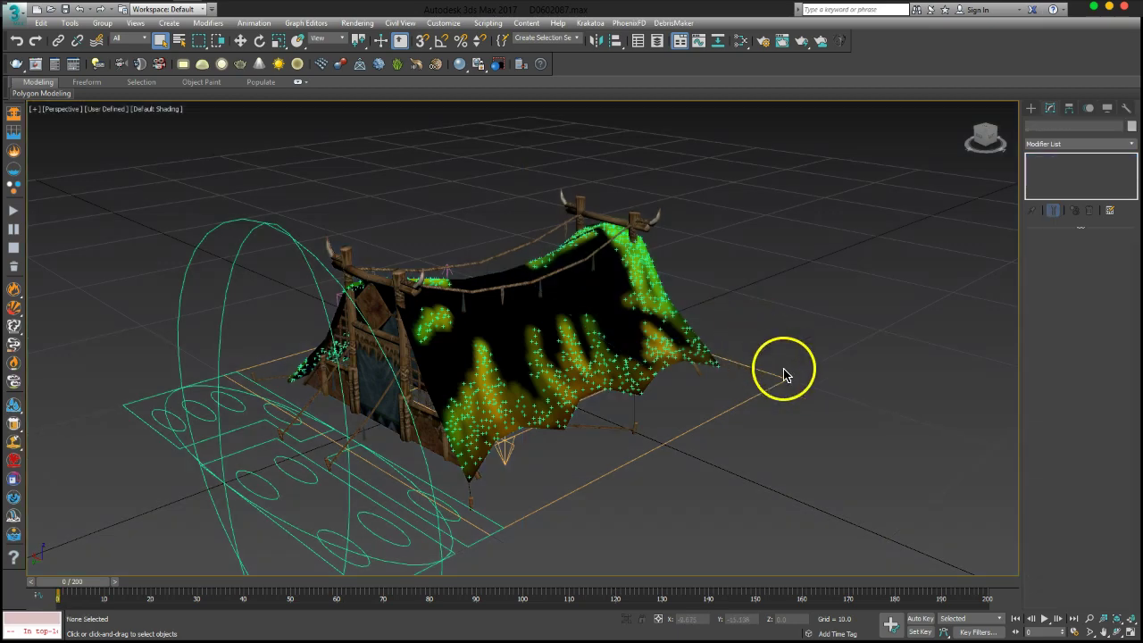
click(783, 370)
mouse_move(805, 367)
alt+middle_down()
mouse_move(718, 366)
mouse_move(748, 383)
mouse_move(704, 388)
mouse_move(732, 386)
alt+middle_up()
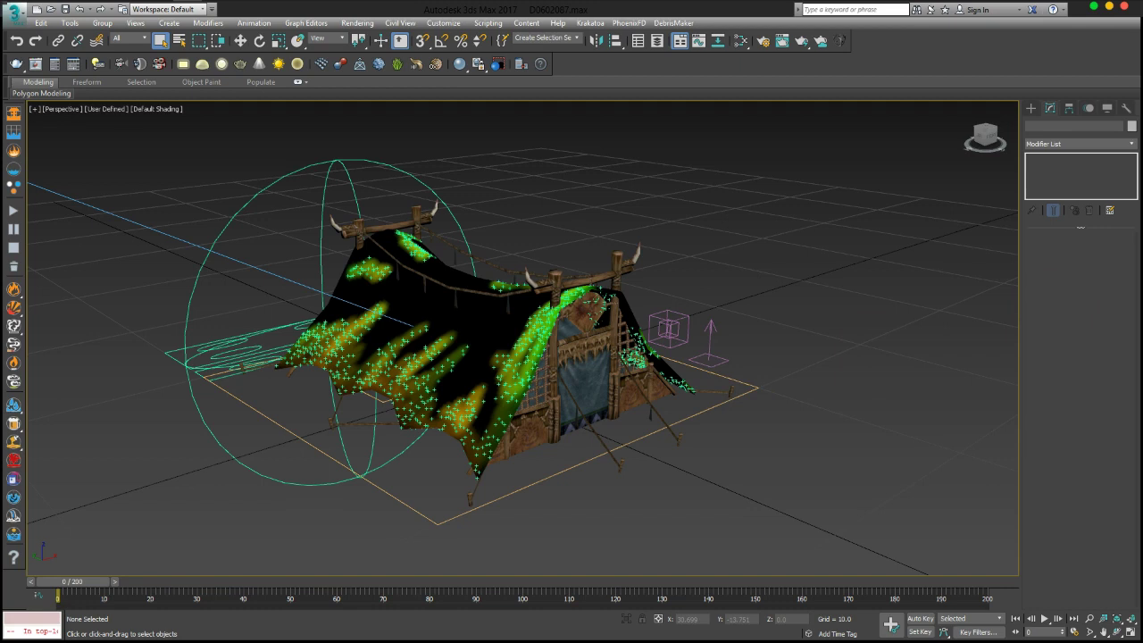
key(6)
middle_drag(803, 261, 803, 311)
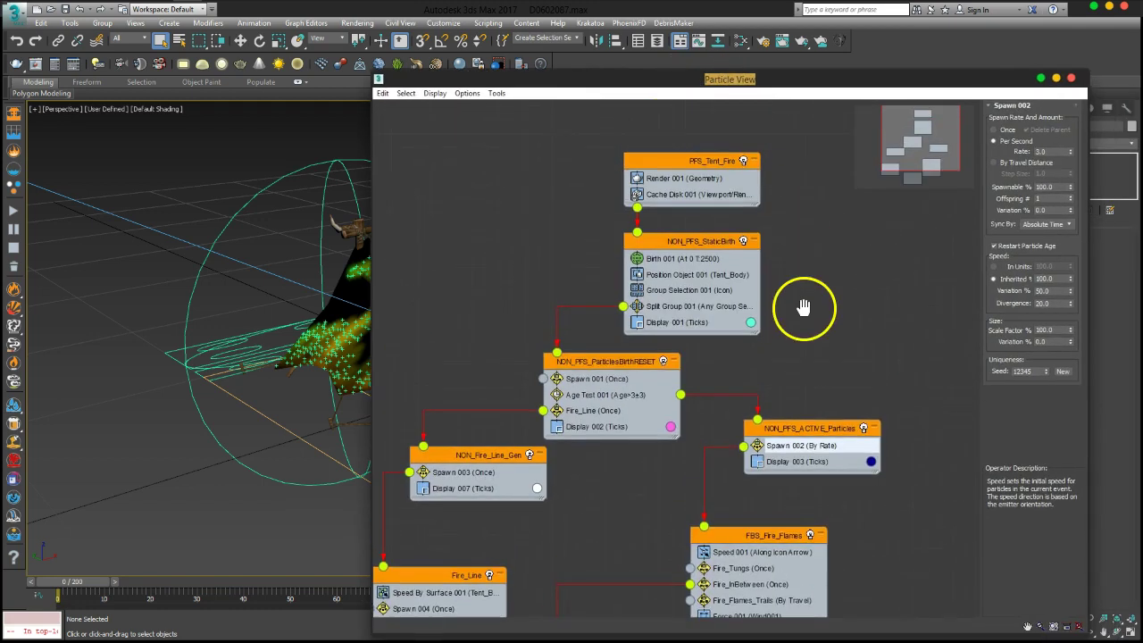
click(710, 238)
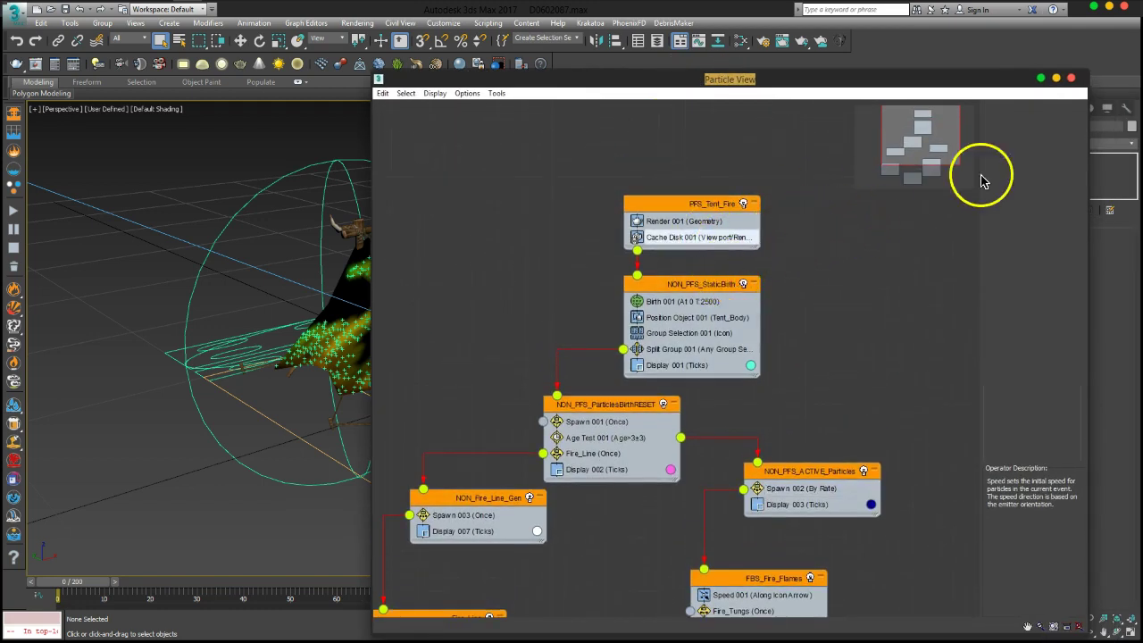
click(1022, 107)
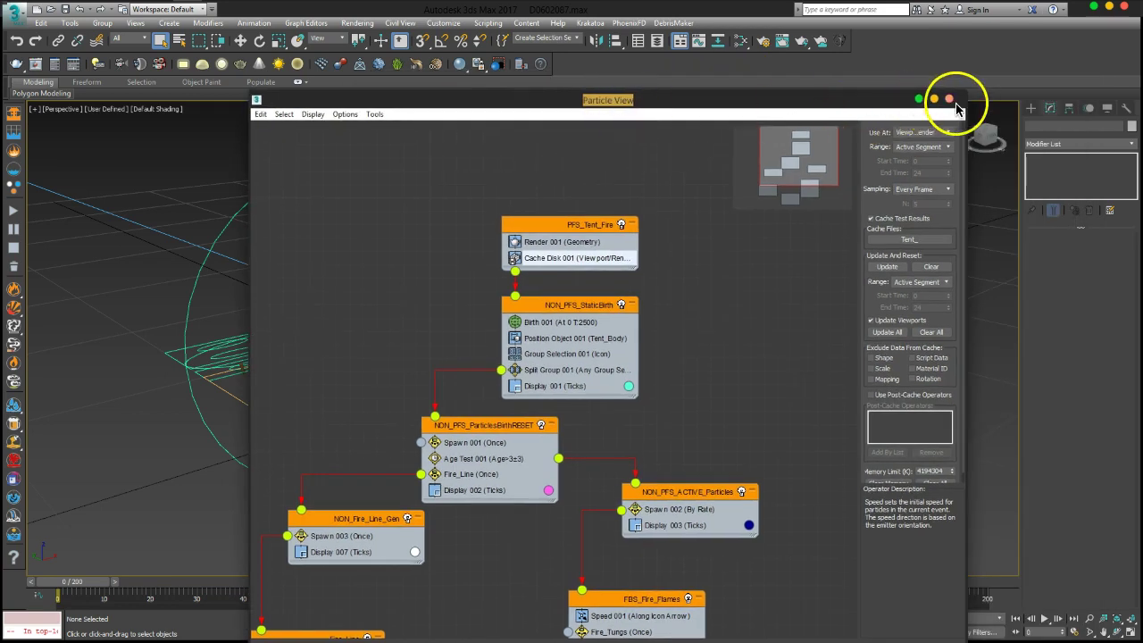
click(950, 103)
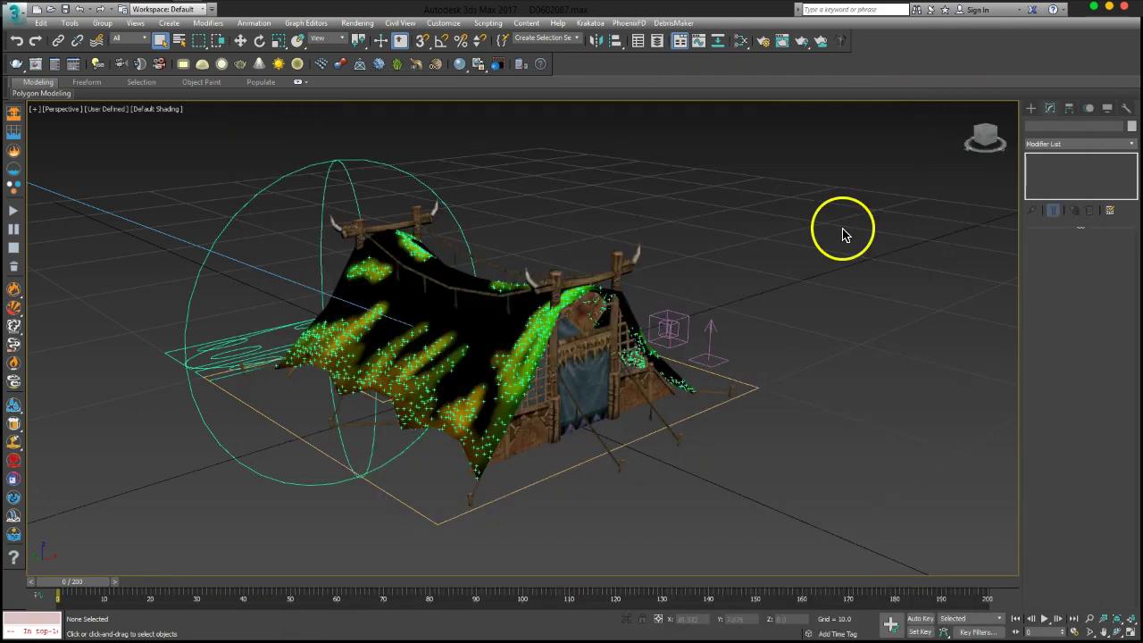
Draw a FumeFX grid around the tent from the Geometry > FumeFX category
mouse_move(637, 288)
middle_down()
mouse_move(664, 268)
mouse_move(670, 279)
middle_up()
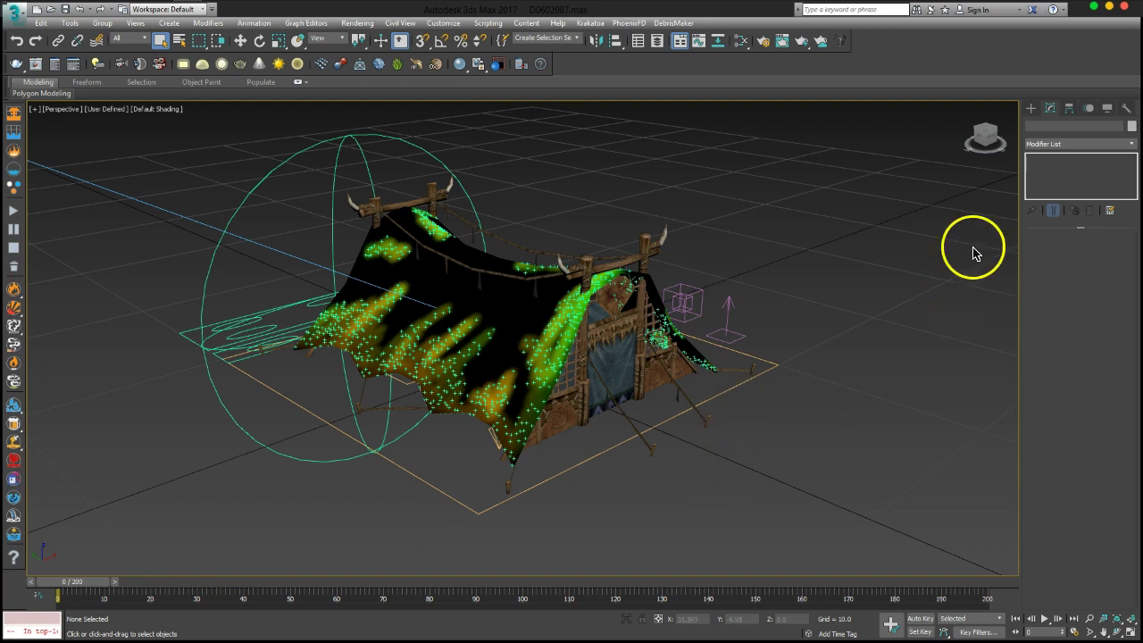
click(1030, 108)
click(1041, 142)
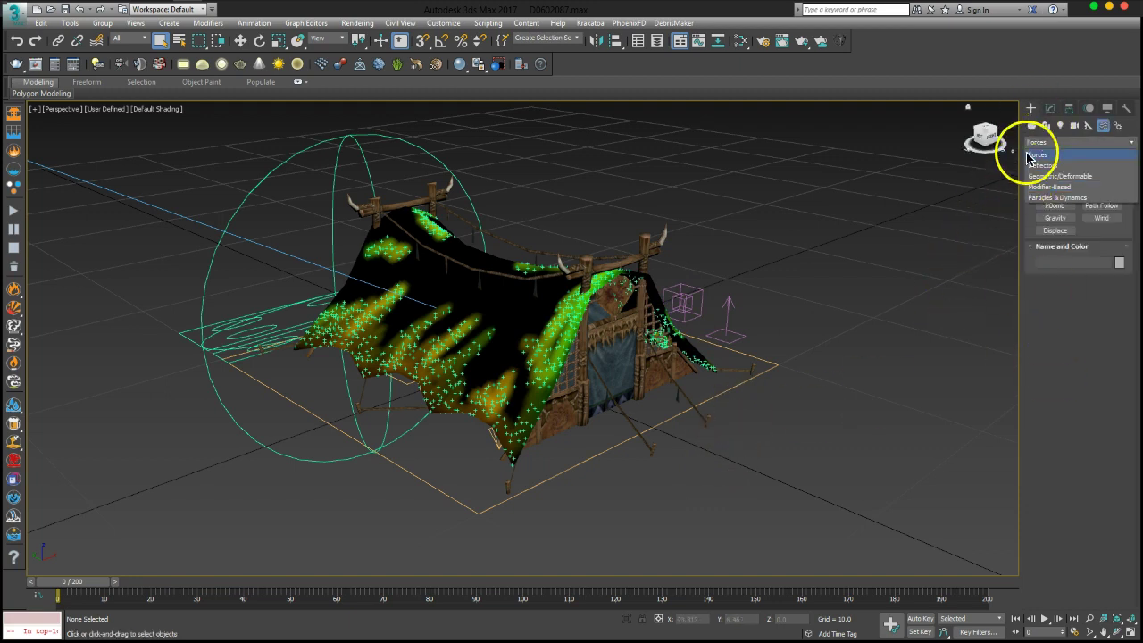
click(1032, 125)
click(1041, 142)
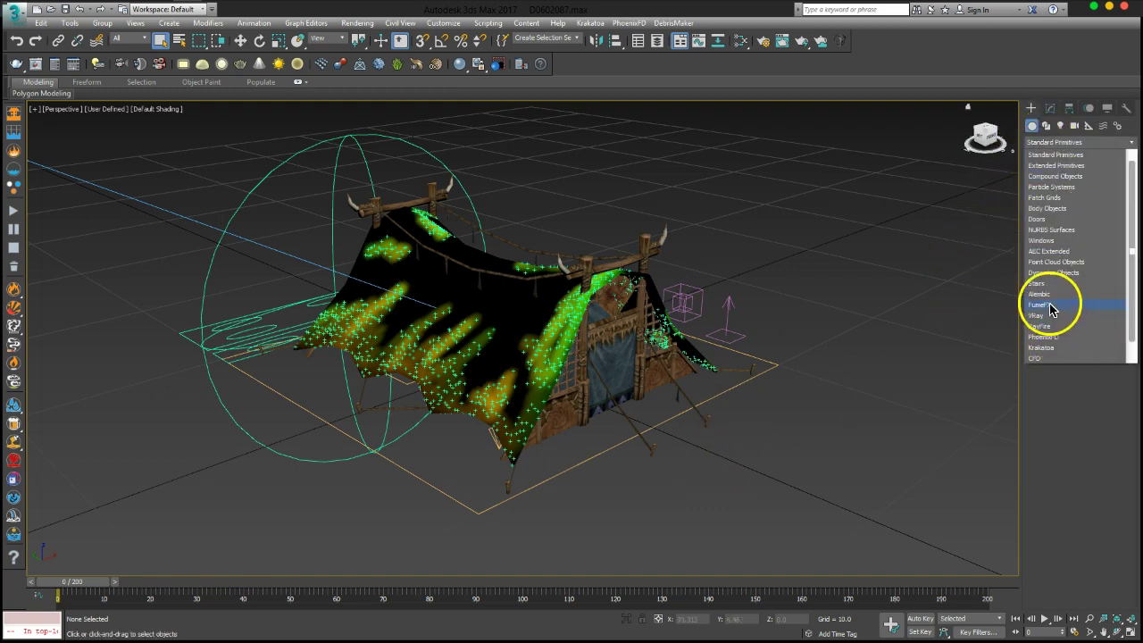
click(1051, 305)
click(1059, 182)
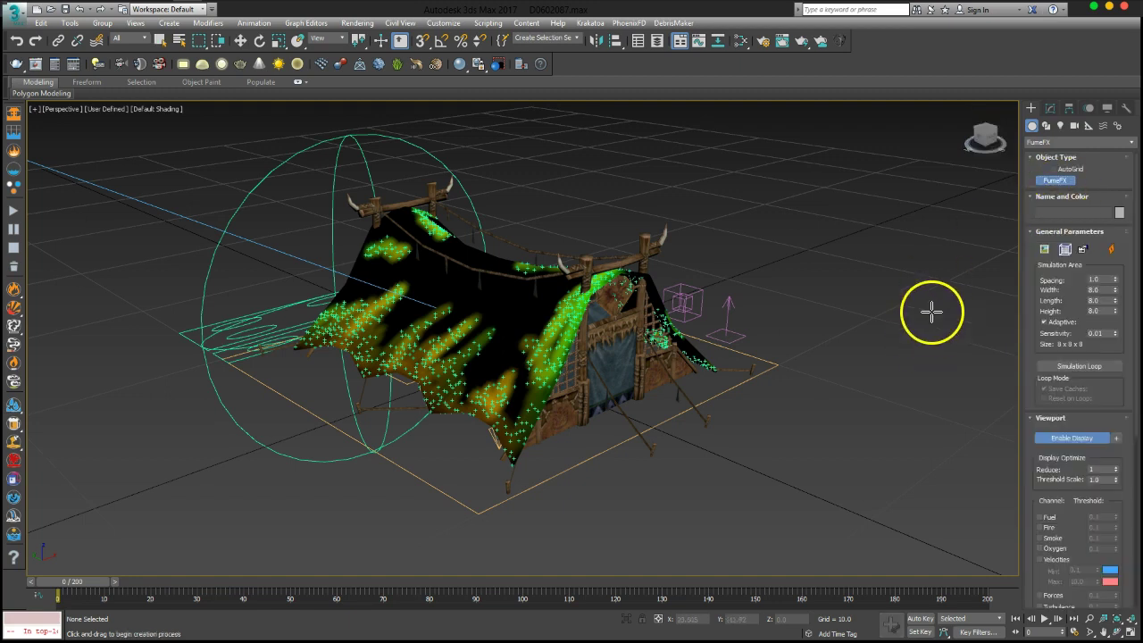
mouse_move(793, 281)
alt+middle_down()
mouse_move(688, 331)
mouse_move(696, 295)
mouse_move(749, 286)
mouse_move(594, 238)
alt+middle_up()
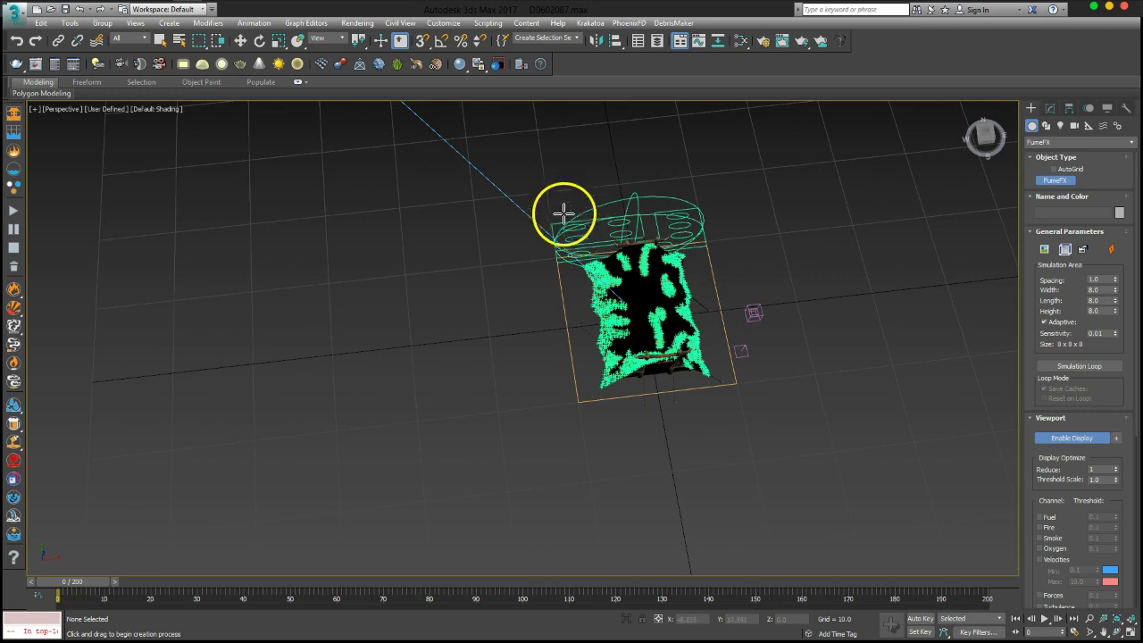
mouse_move(539, 226)
mouse_down()
mouse_move(733, 362)
mouse_move(777, 416)
mouse_up()
click(791, 212)
Enlarge the FumeFX grid to 46.364 × 54.385 × 39.326 with the Width, Length and Height spinners
mouse_move(723, 339)
alt+middle_down()
mouse_move(755, 309)
mouse_move(750, 265)
mouse_move(730, 321)
alt+middle_up()
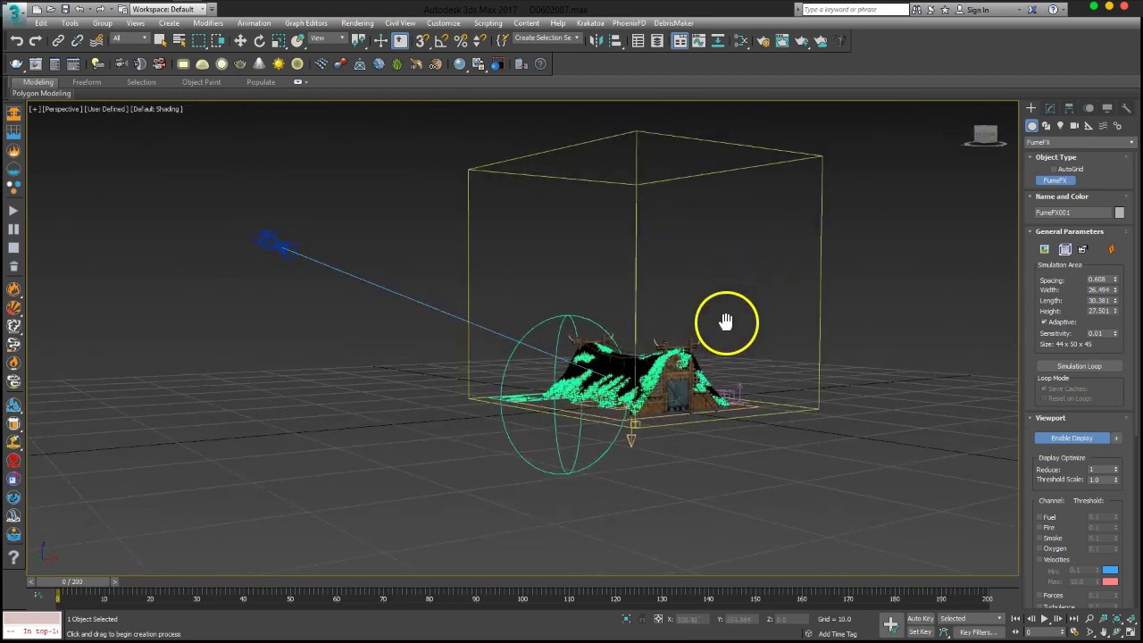
scroll(693, 334, up, 3)
mouse_move(774, 431)
alt+middle_down()
mouse_move(669, 435)
mouse_move(778, 452)
alt+middle_up()
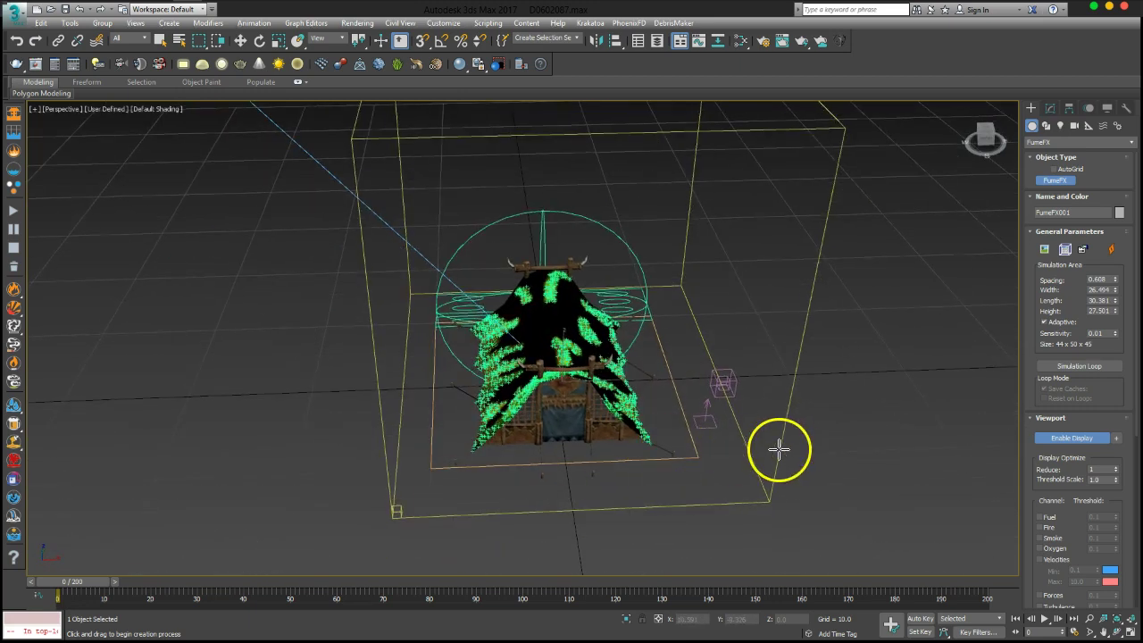
drag(1115, 309, 1107, 259)
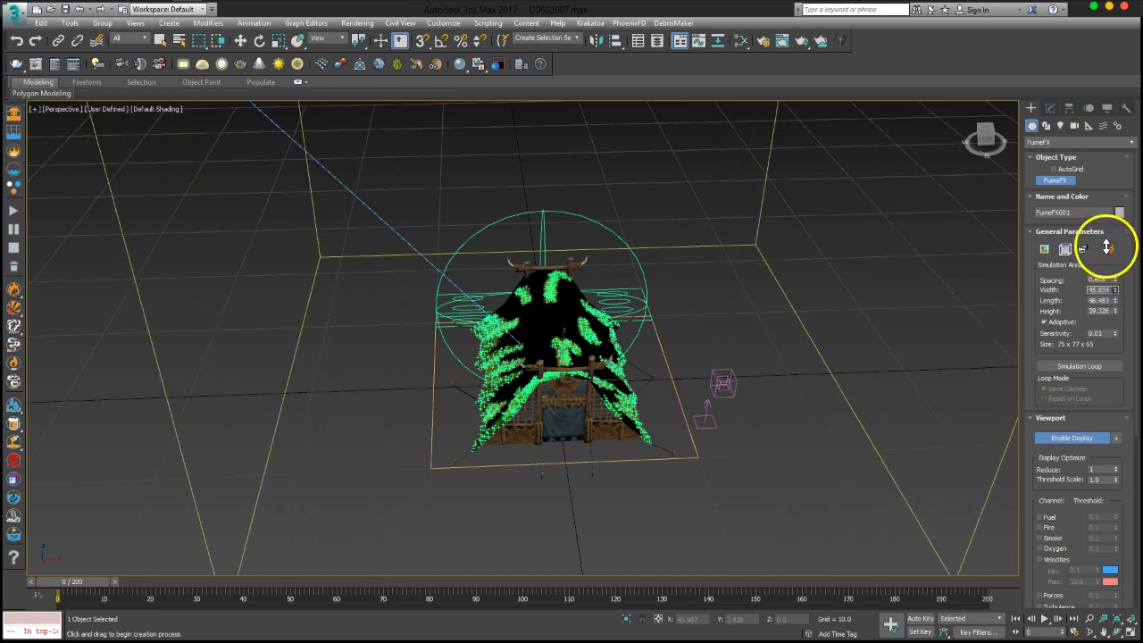
drag(1115, 308, 1113, 306)
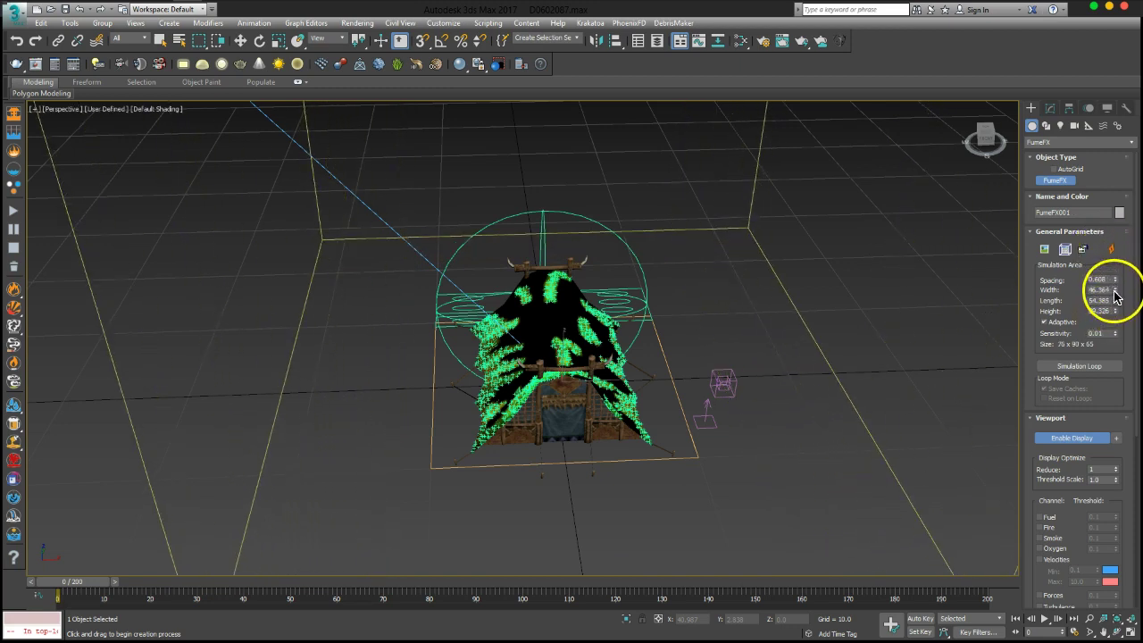
mouse_move(566, 387)
alt+middle_down()
mouse_move(623, 362)
mouse_move(607, 342)
mouse_move(643, 480)
alt+middle_up()
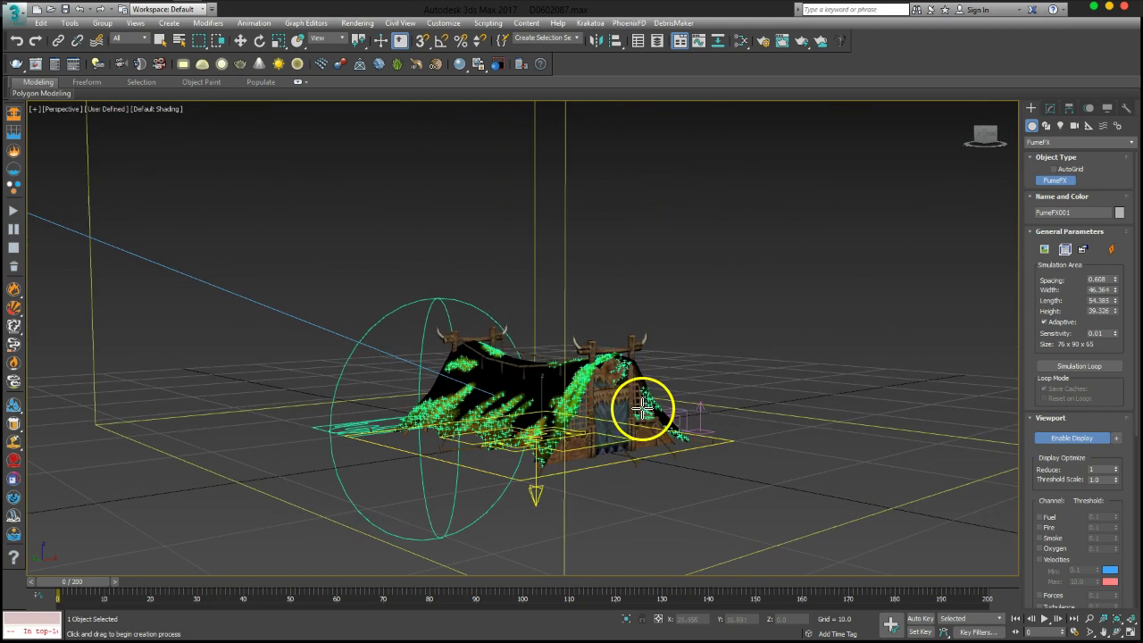
mouse_move(623, 378)
alt+middle_down()
mouse_move(681, 396)
mouse_move(648, 393)
mouse_move(834, 389)
alt+middle_up()
Open the FumeFX output preview and the obj/src simulation objects list
click(1065, 250)
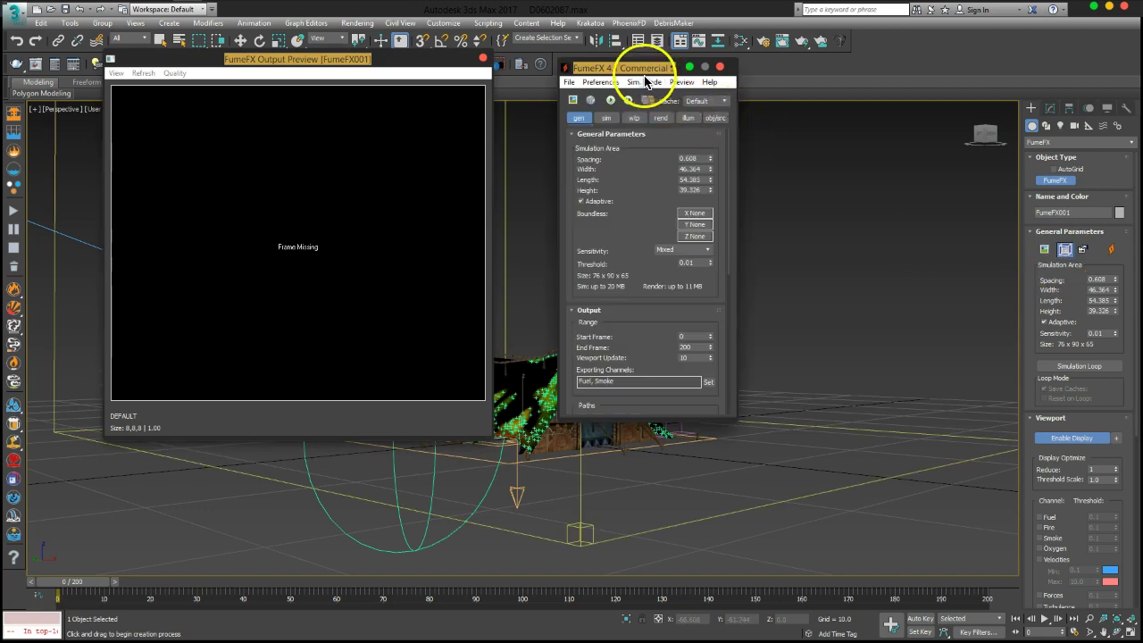
drag(641, 62, 720, 55)
click(794, 114)
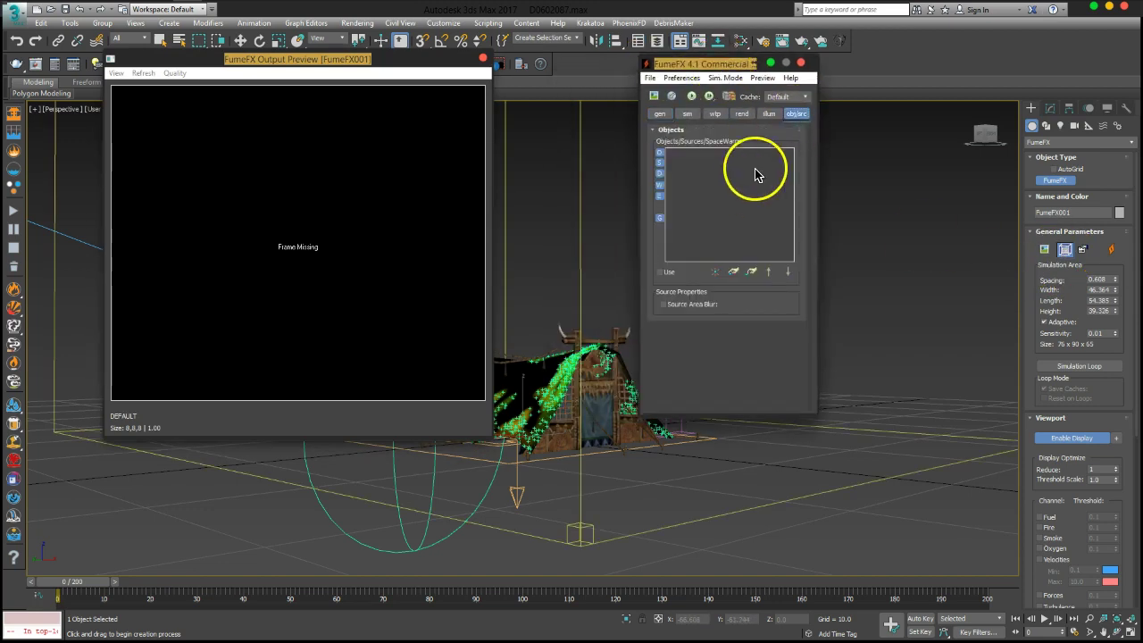
Add an FFX Particle Source using the PF Source's PFS_Fire_Flames, PFS_Fire_Body and Fire_Line events
click(733, 272)
click(715, 272)
click(755, 329)
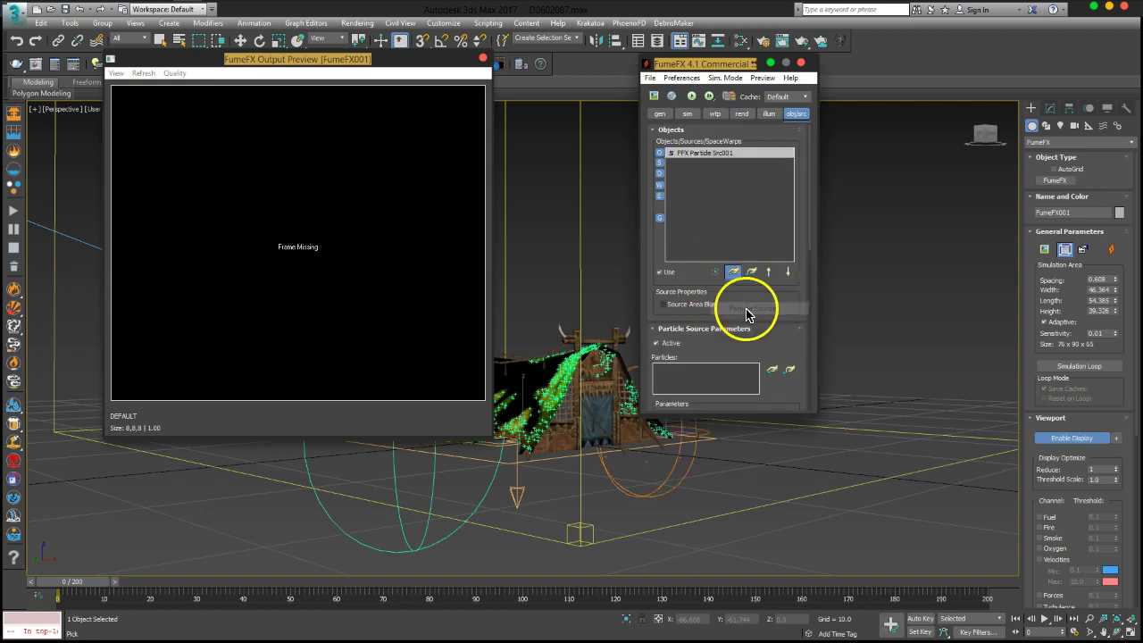
click(773, 371)
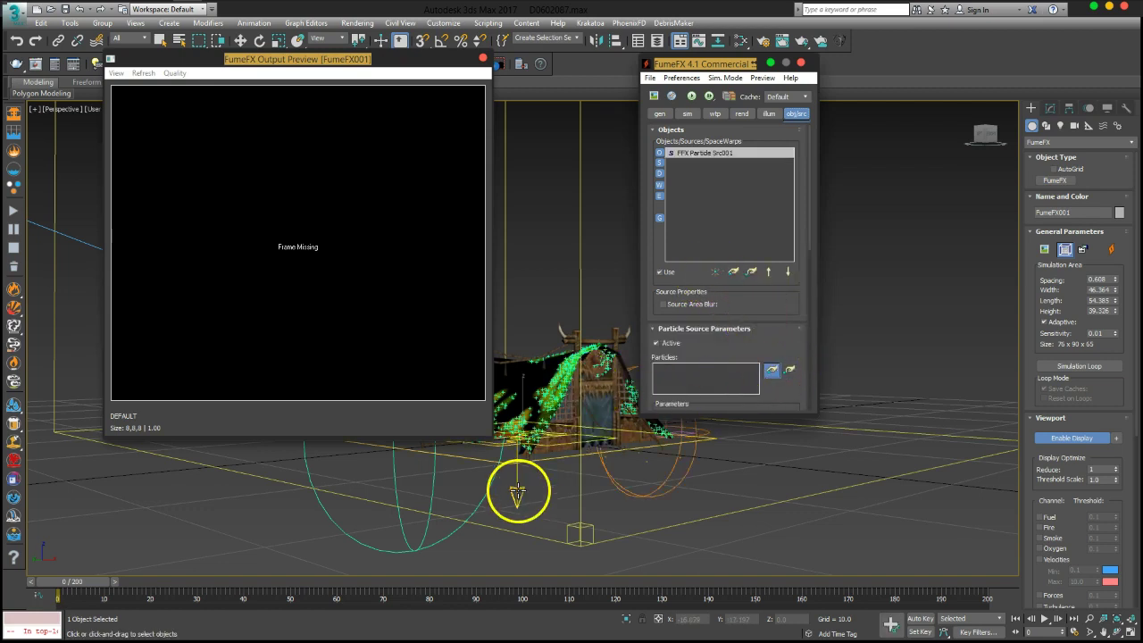
click(521, 492)
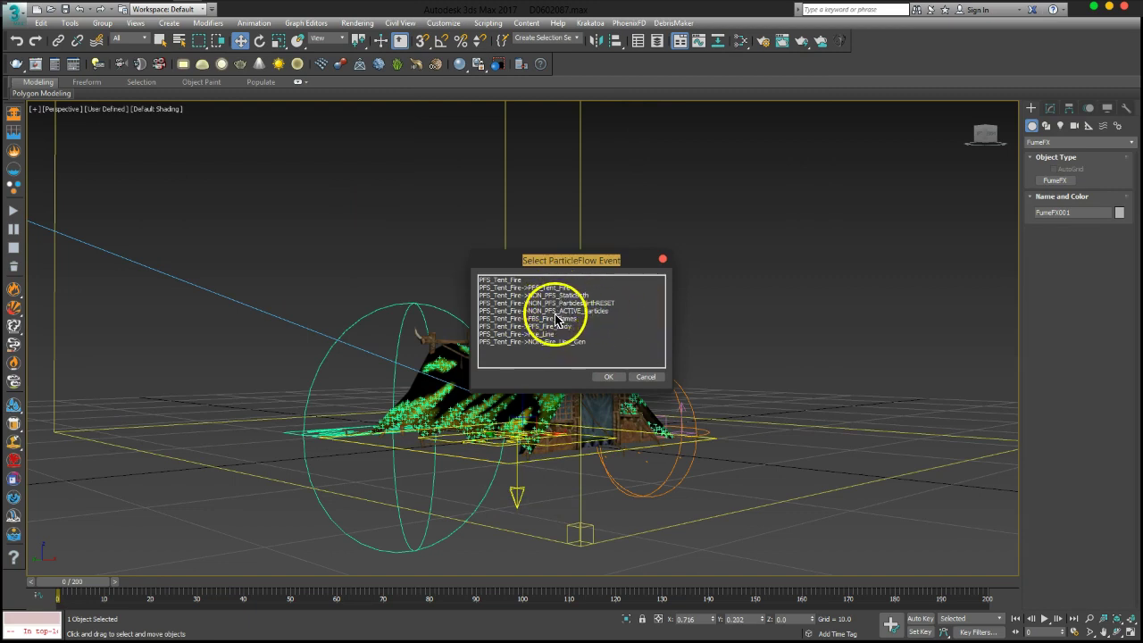
shift+click(541, 334)
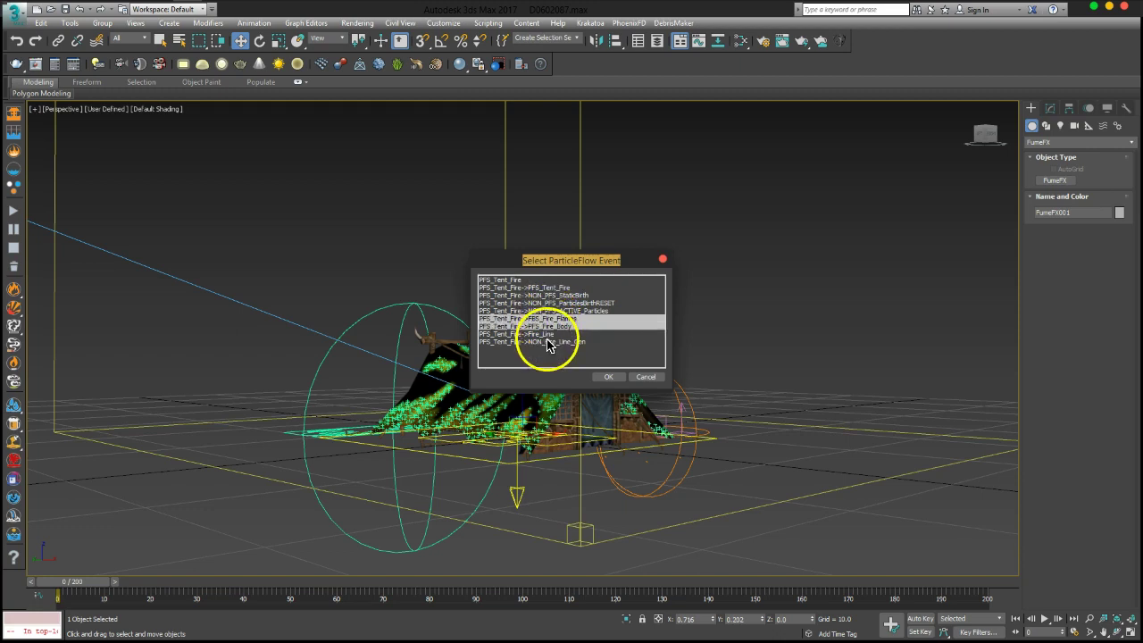
click(611, 379)
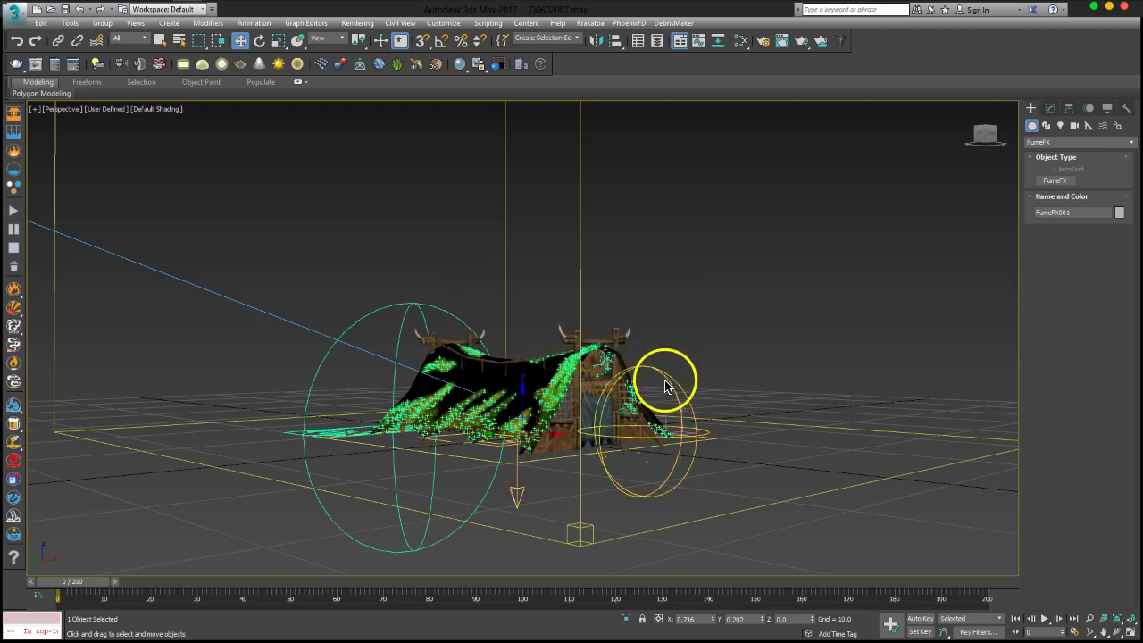
Reselect the FumeFX grid and bring up its settings for editing
click(624, 315)
click(581, 297)
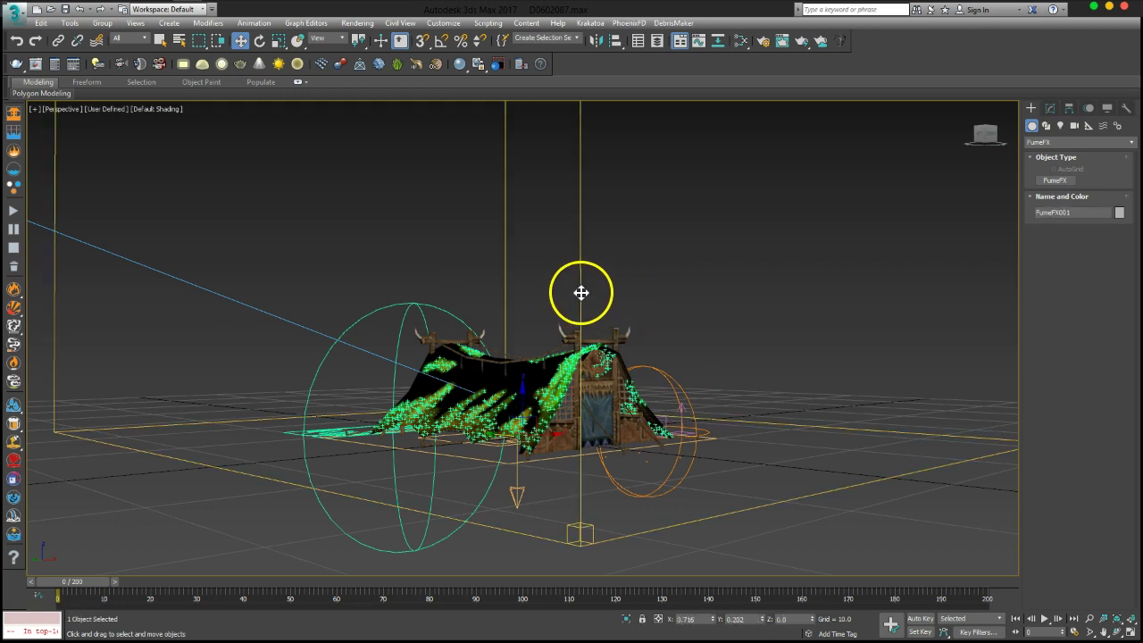
click(1050, 110)
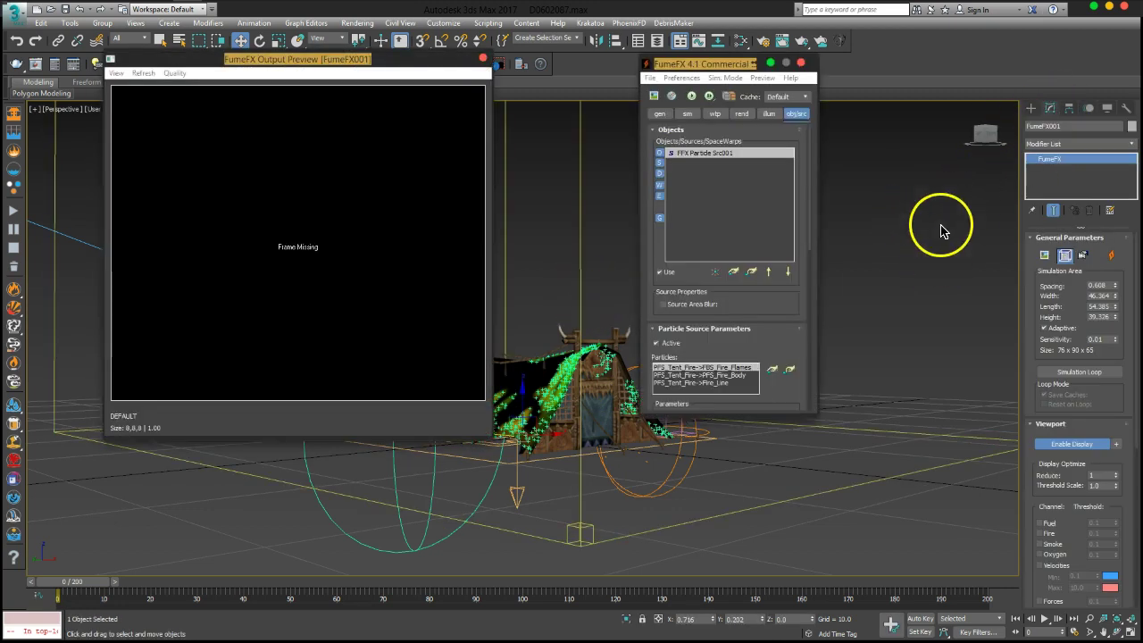
Zoom the viewport in close on the tent's flames
drag(706, 64, 866, 66)
click(613, 357)
scroll(625, 348, up, 3)
mouse_move(731, 327)
alt+middle_down()
mouse_move(625, 357)
mouse_move(676, 396)
mouse_move(697, 357)
mouse_move(671, 401)
mouse_move(669, 388)
mouse_move(676, 429)
alt+middle_up()
scroll(676, 395, up, 5)
Shrink the Output Preview into the top-left corner and advance the timeline to frame 18
drag(417, 59, 601, 110)
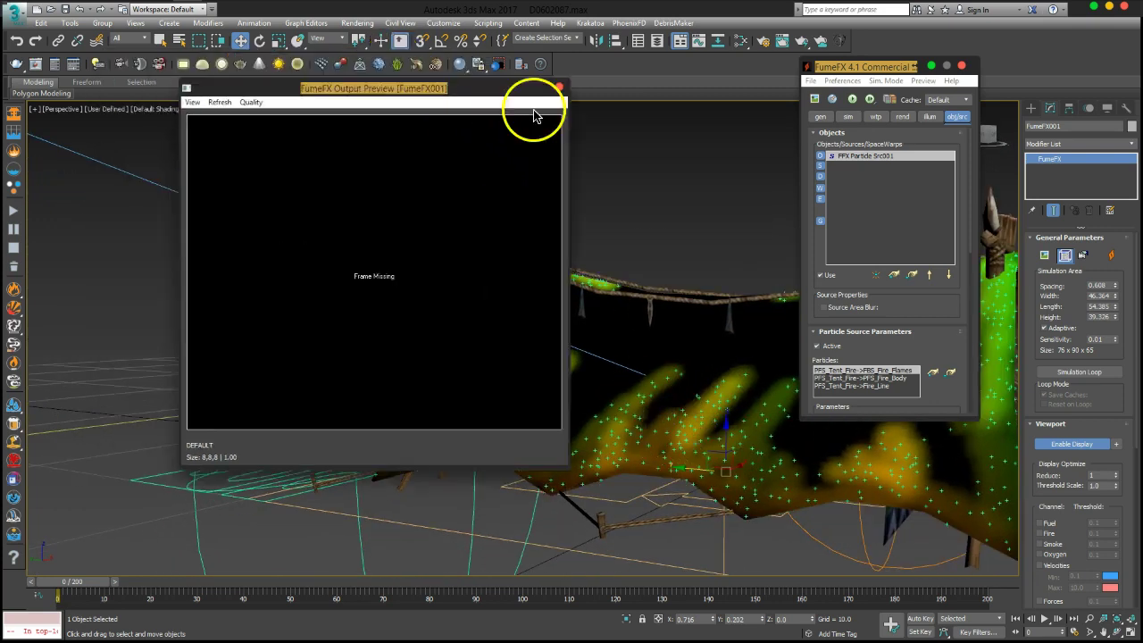
mouse_move(676, 488)
mouse_down()
mouse_move(539, 324)
mouse_move(515, 326)
mouse_up()
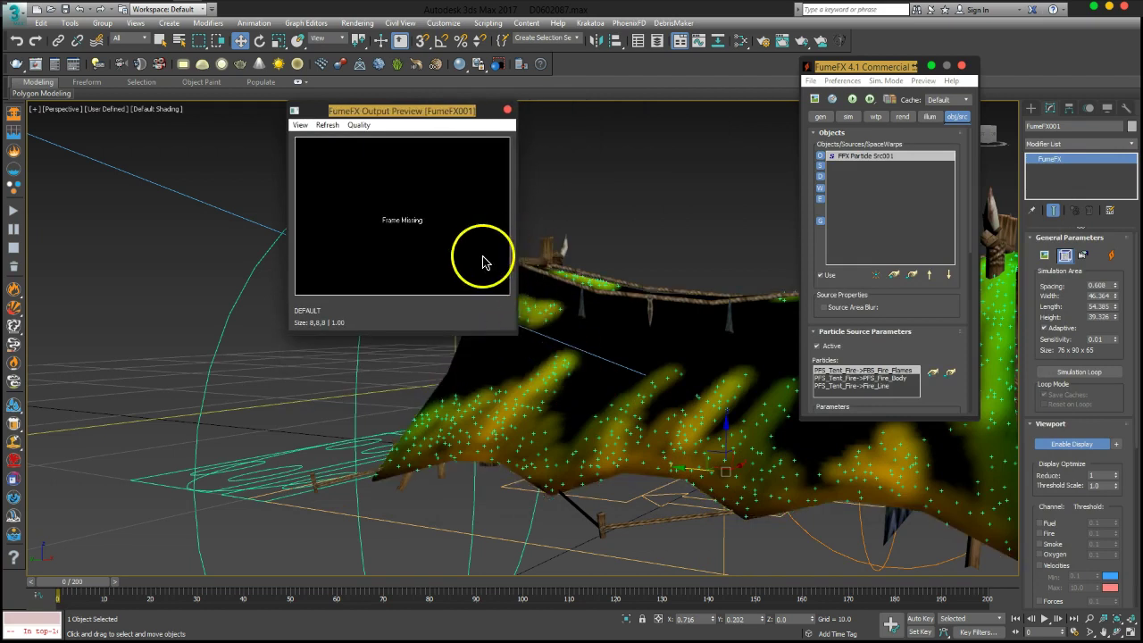
drag(400, 113, 159, 57)
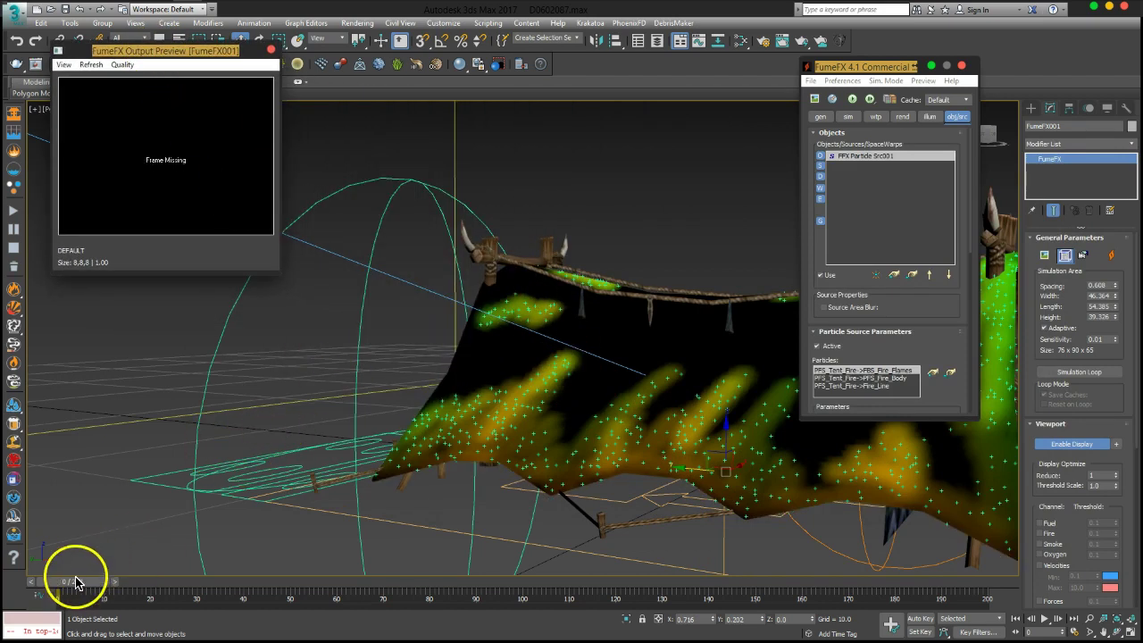
drag(72, 586, 128, 586)
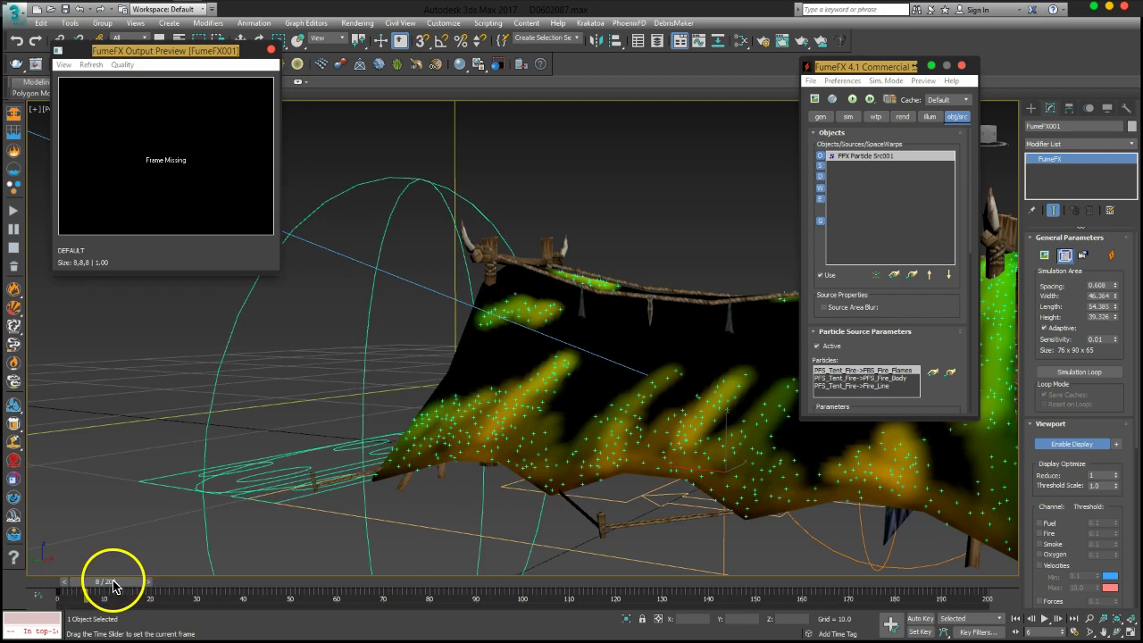
drag(128, 586, 153, 581)
Set the fire particle source's emission Radius to 0.1, then try 0.15
click(349, 503)
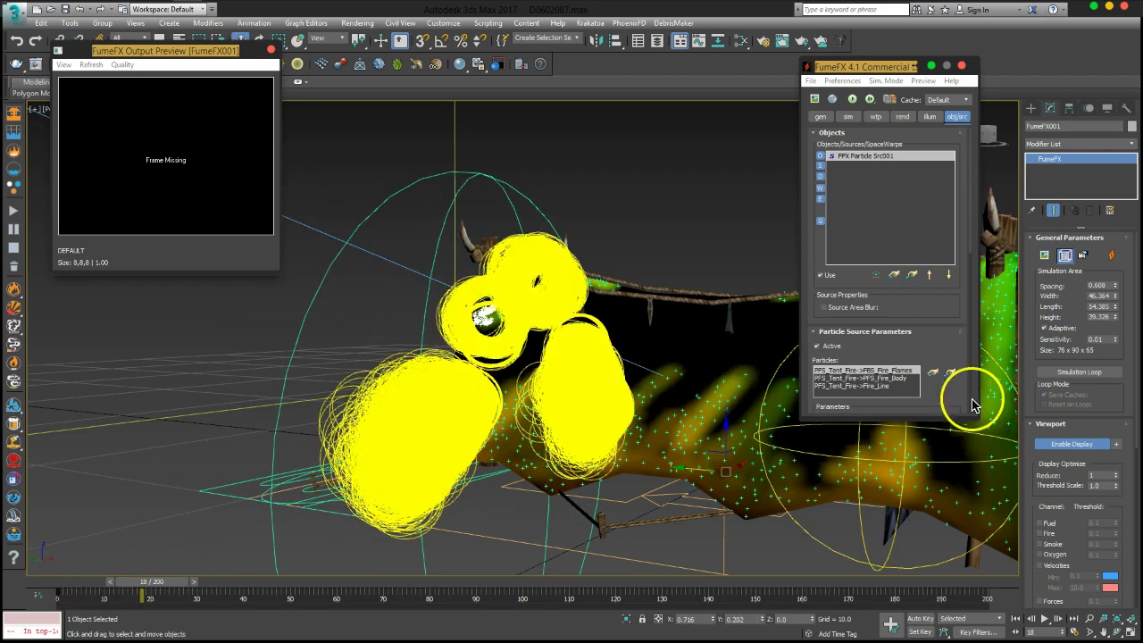
drag(939, 401, 923, 191)
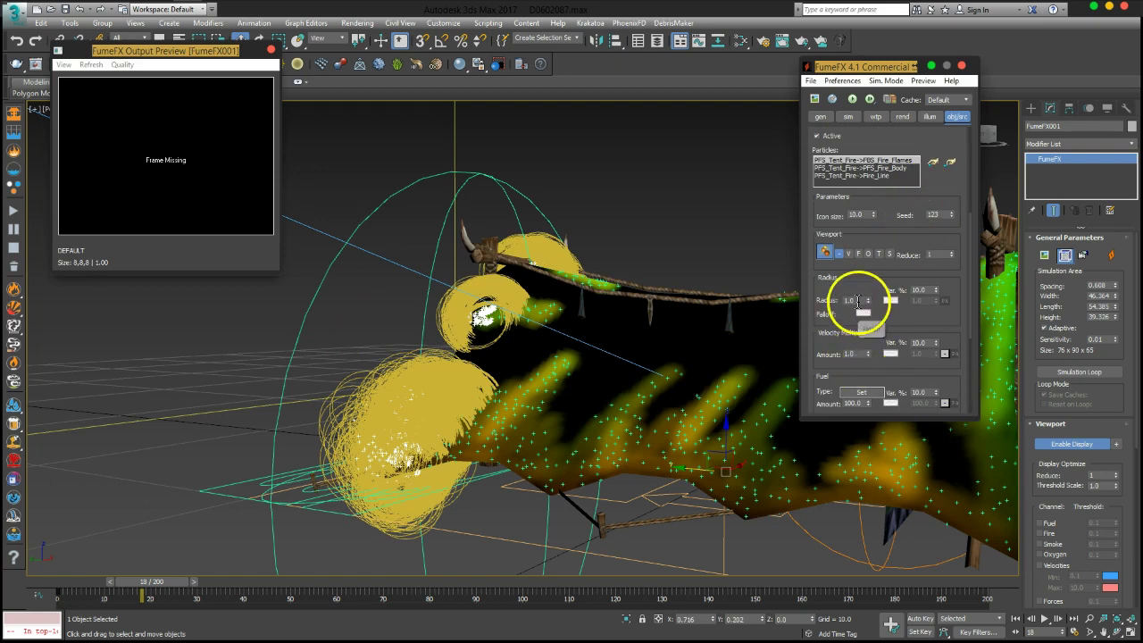
text(0.1)
key(Return)
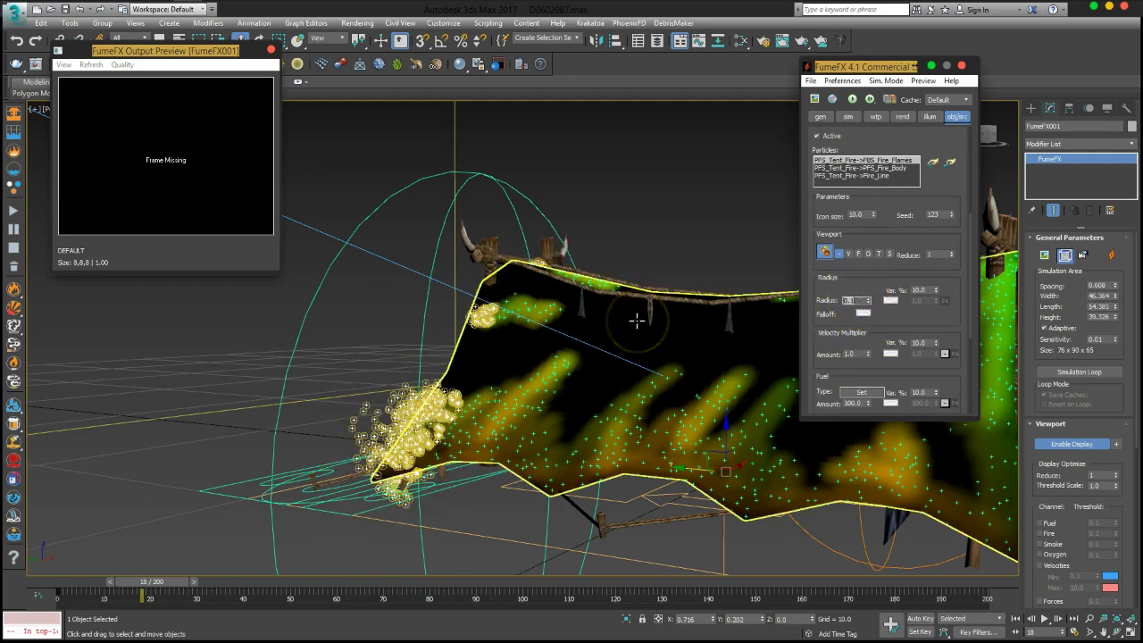
key(Return)
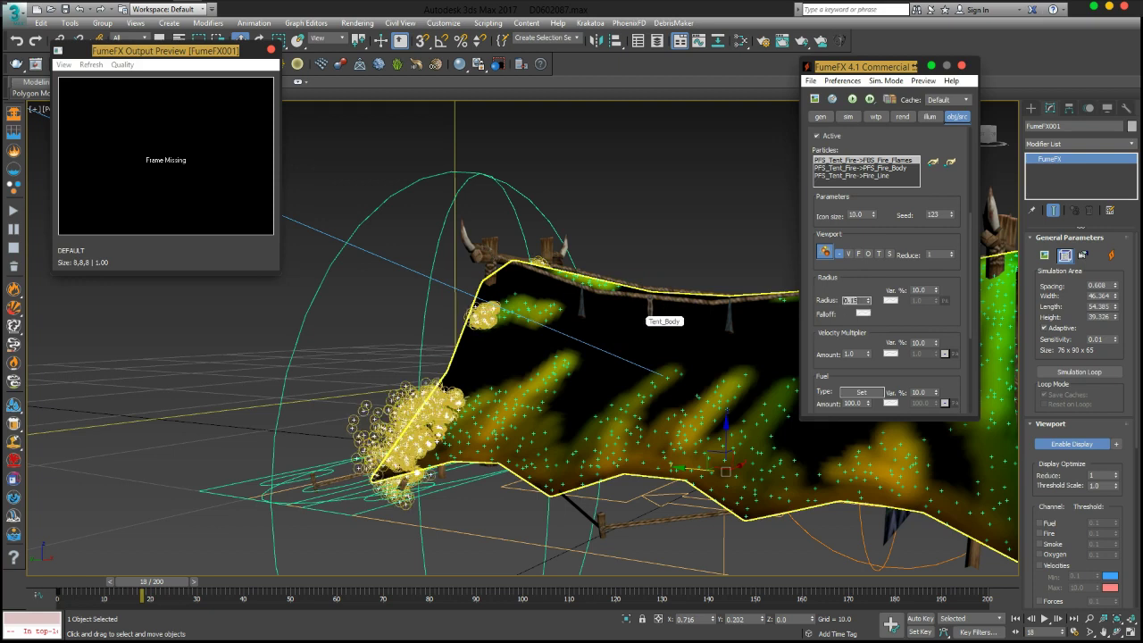
Check the fire at frame 36 and set the emission Radius back to 0.1
alt+middle_drag(643, 375, 454, 367)
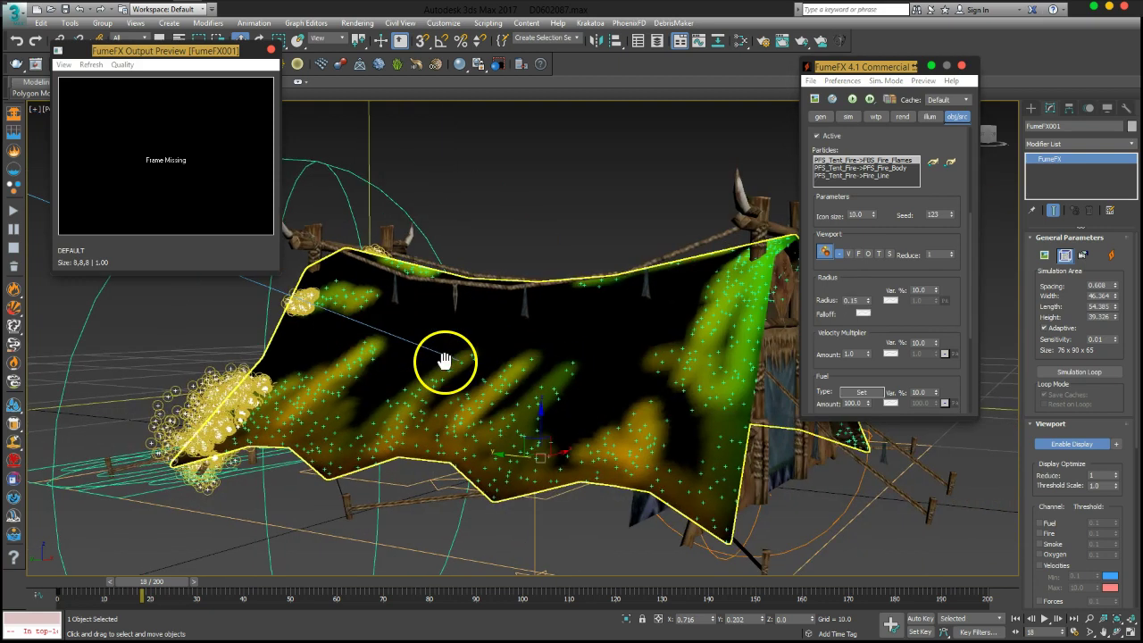
drag(131, 587, 213, 589)
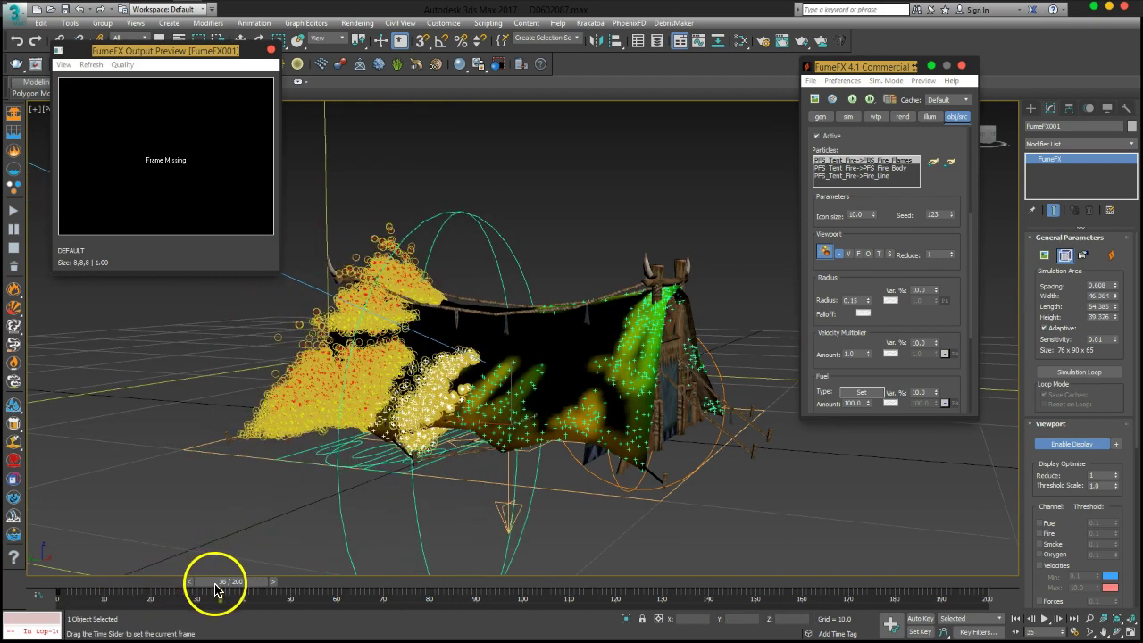
double_click(856, 300)
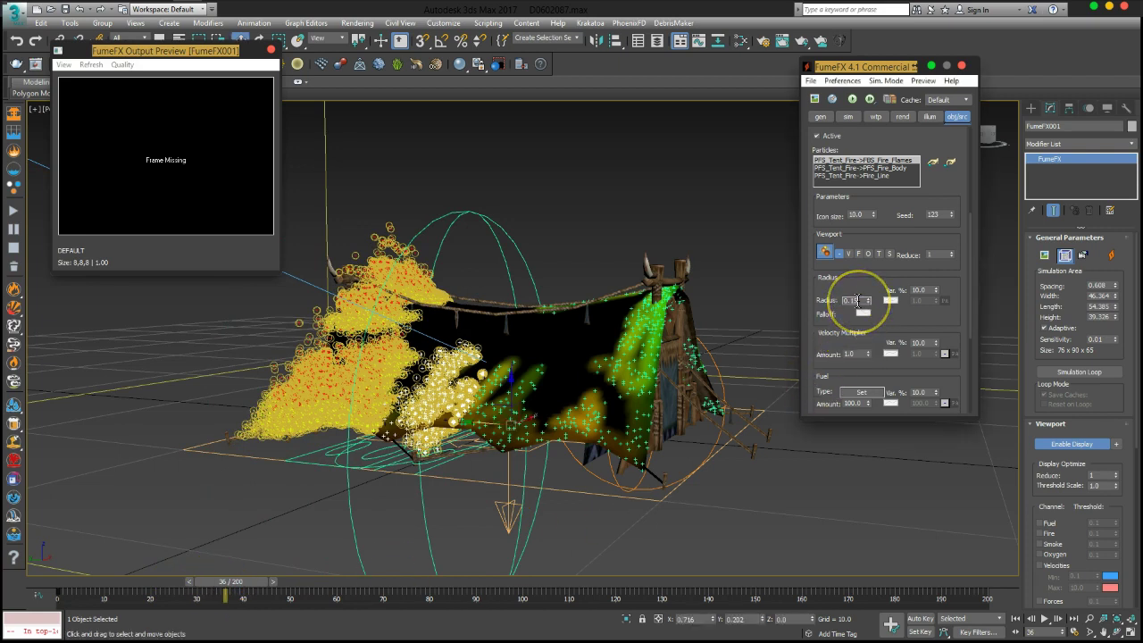
text(10.5)
key(Return)
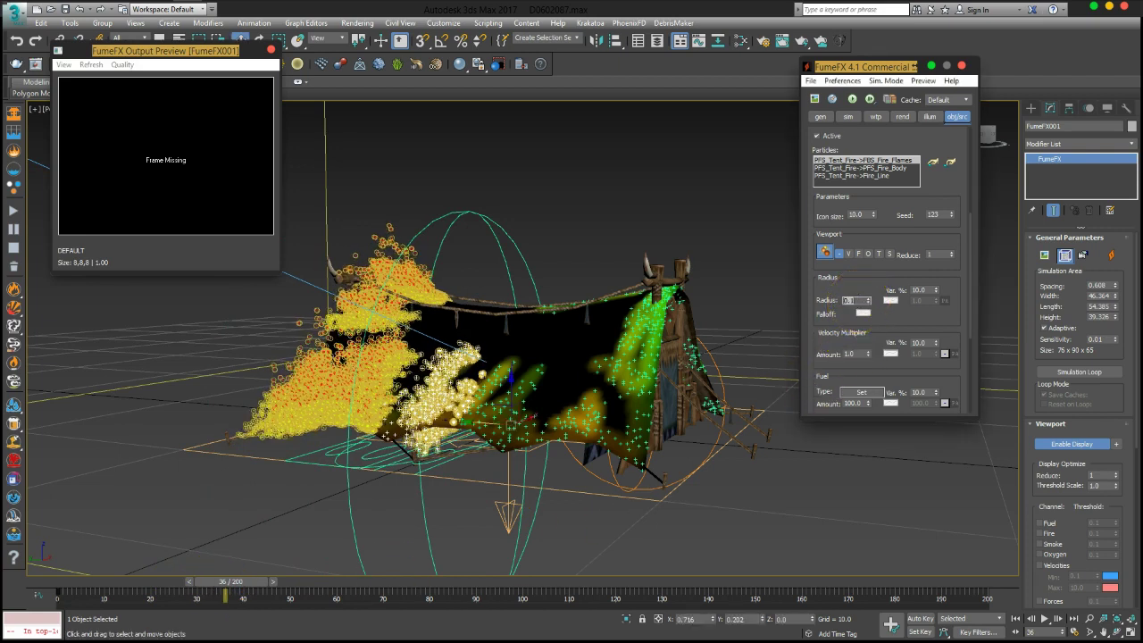
mouse_move(620, 339)
alt+middle_down()
mouse_move(595, 347)
mouse_move(764, 289)
alt+middle_up()
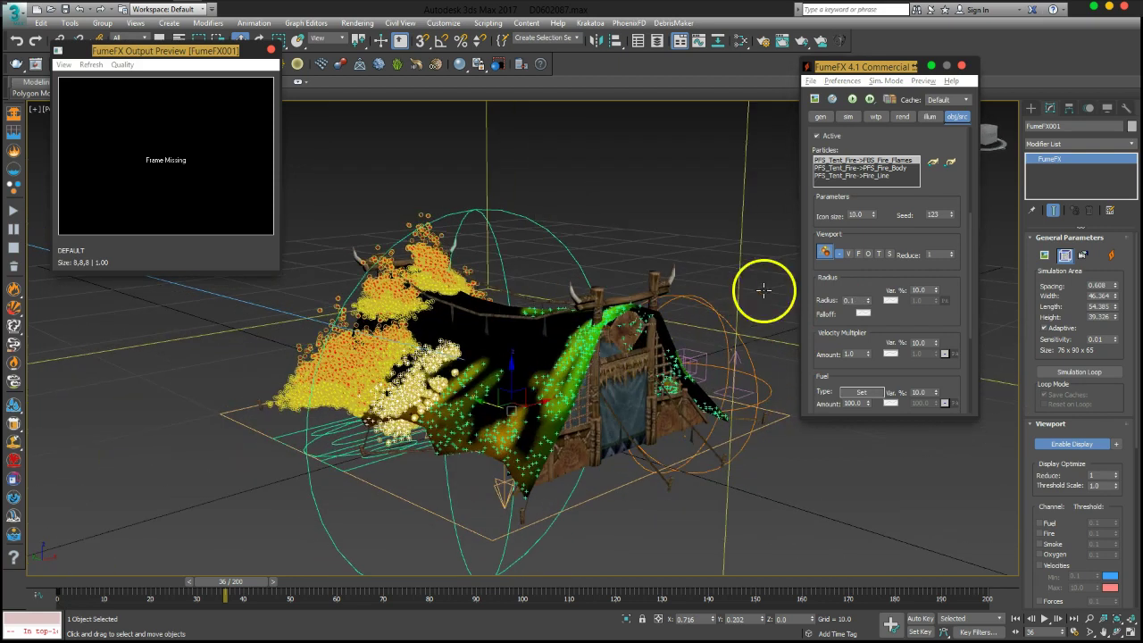
Display source particles as points and set the Velocity Multiplier Amount to 1.7
click(826, 255)
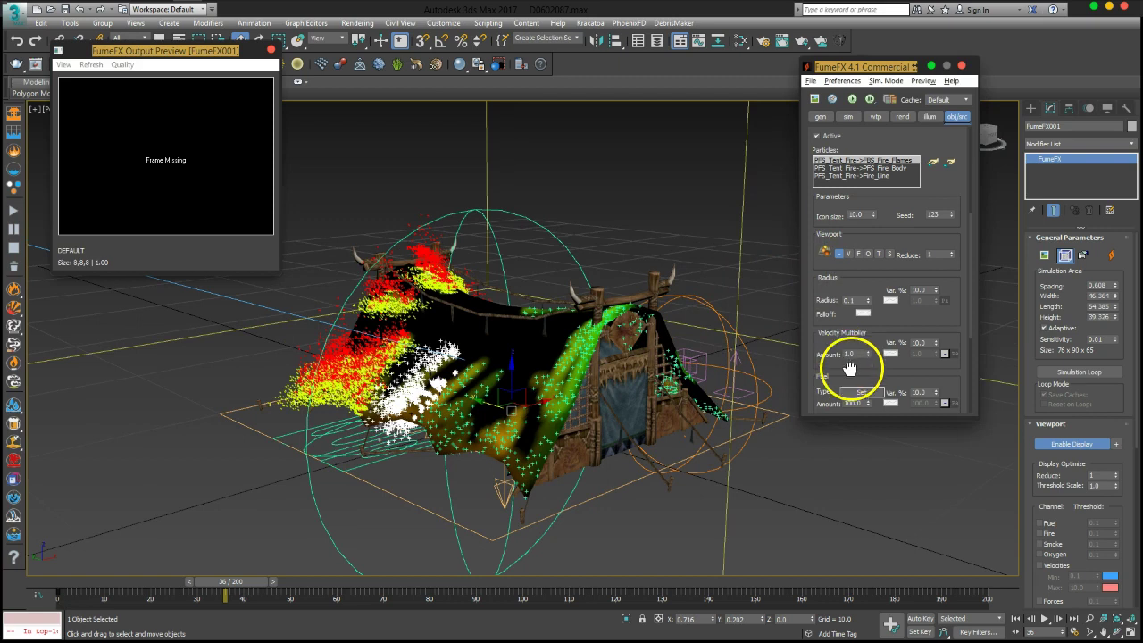
drag(849, 368, 852, 316)
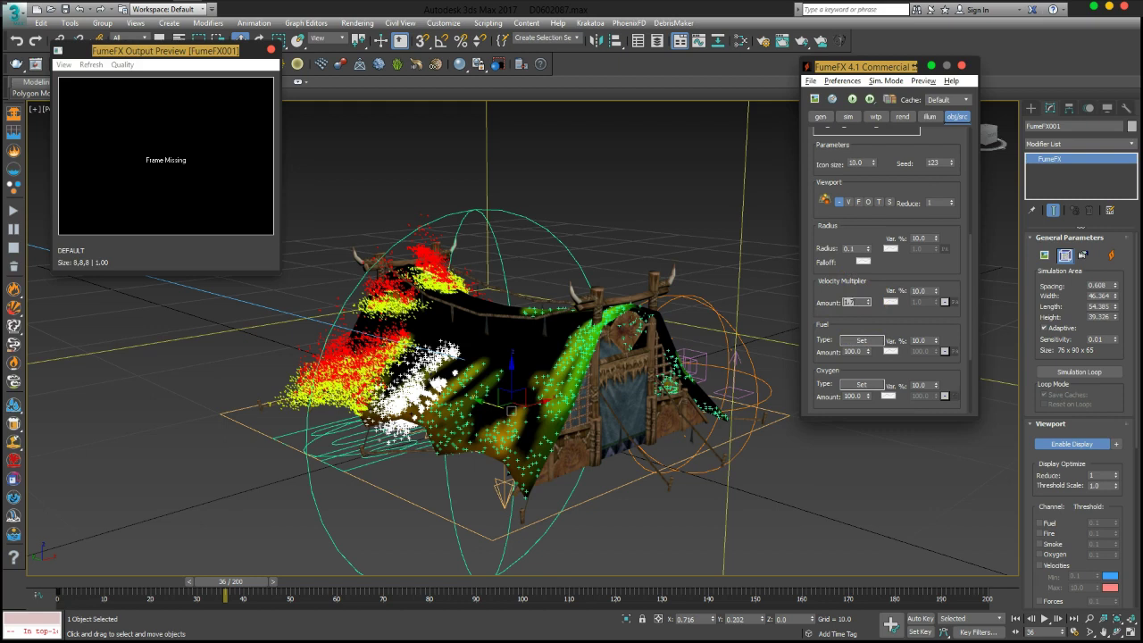
drag(854, 327, 857, 242)
drag(842, 301, 831, 265)
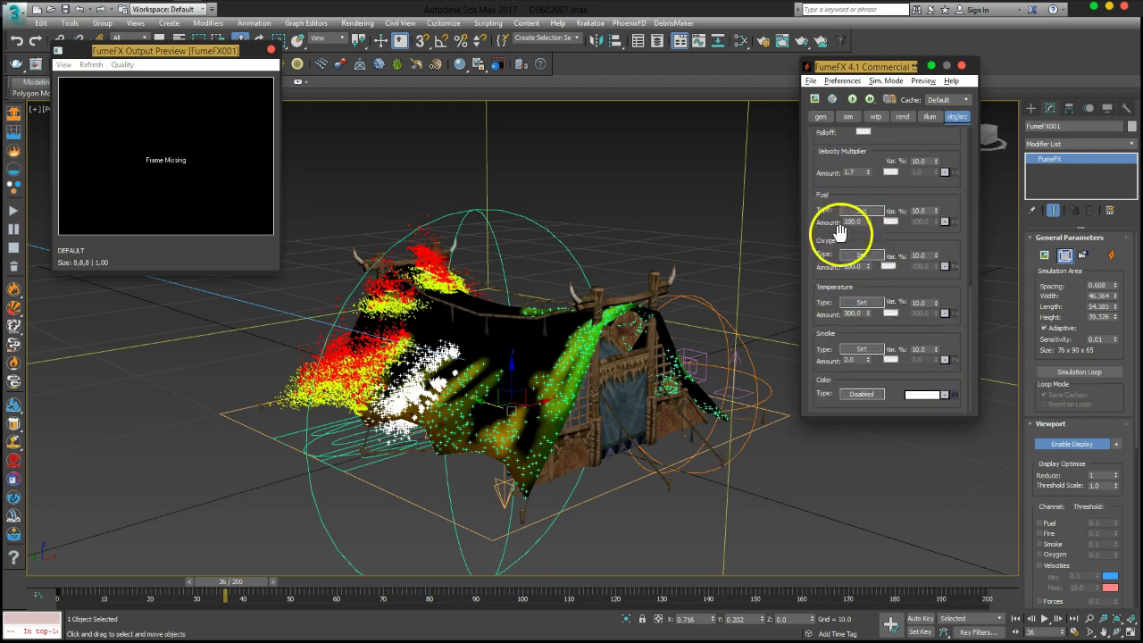
mouse_move(557, 291)
alt+middle_down()
mouse_move(530, 339)
mouse_move(605, 345)
mouse_move(614, 369)
alt+middle_up()
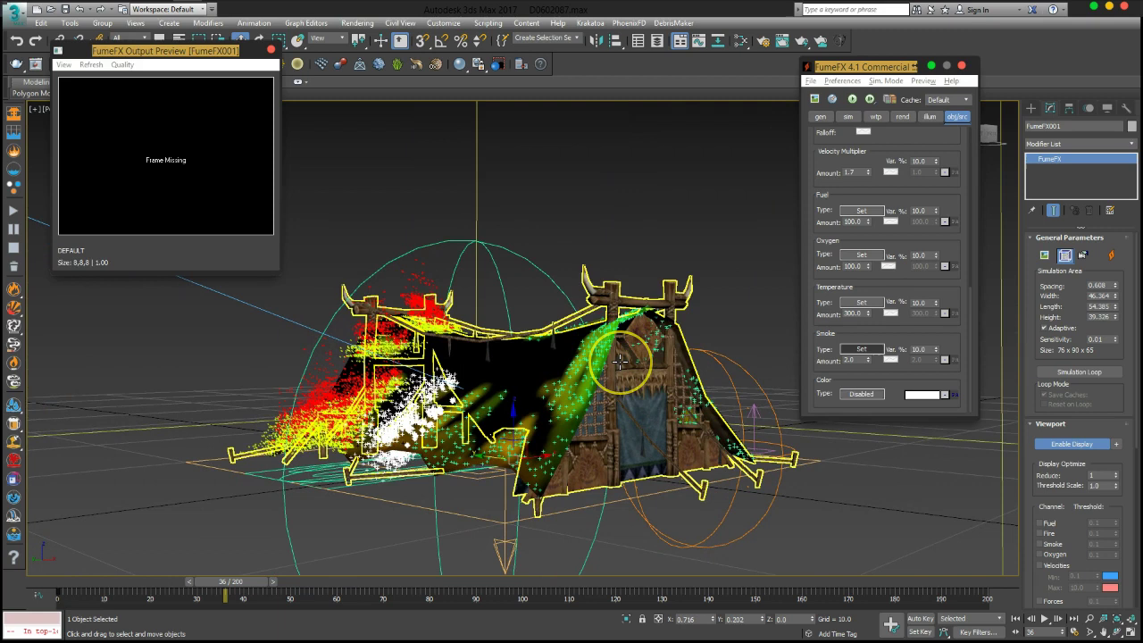
Toggle the smoke channel off, then back to Set voxel value with Smoke Amount 1.0
click(862, 348)
click(896, 361)
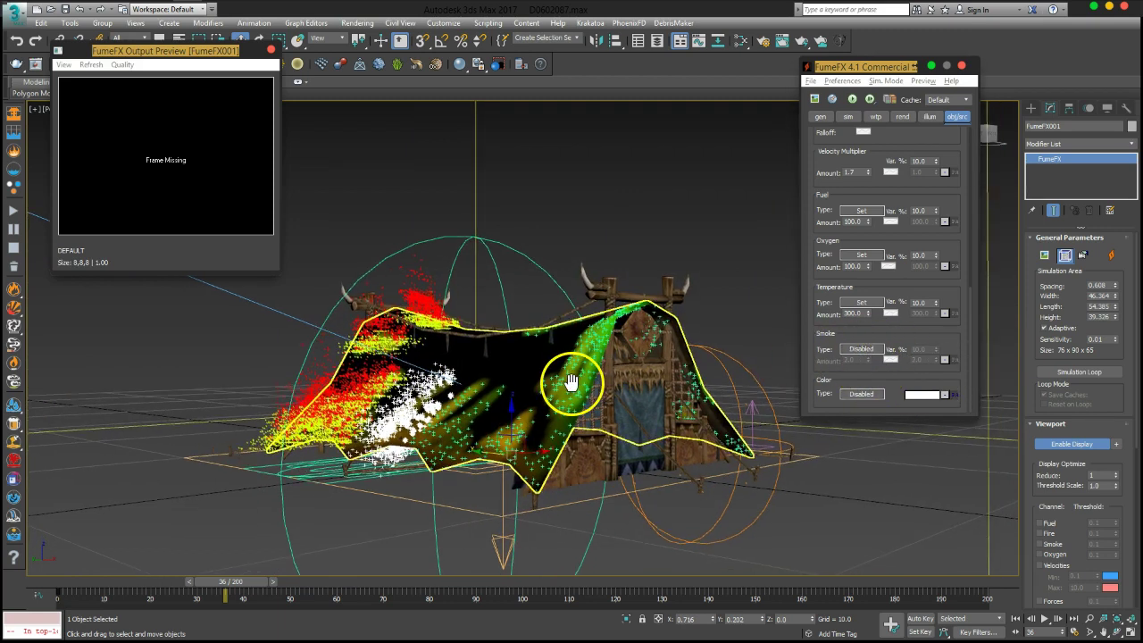
scroll(574, 375, down, 3)
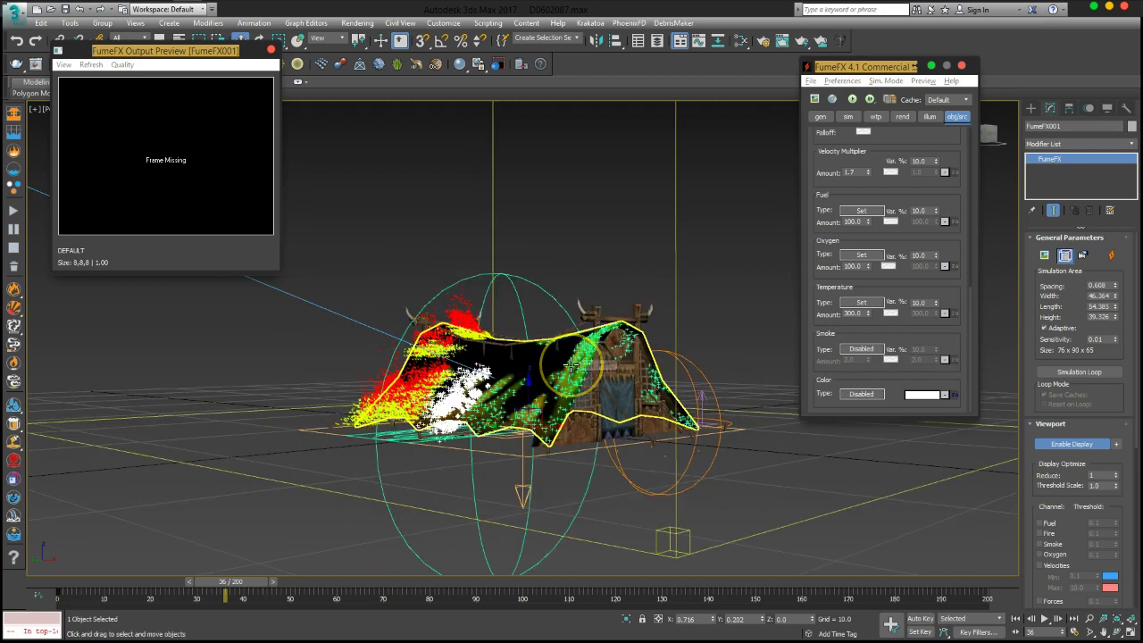
click(860, 349)
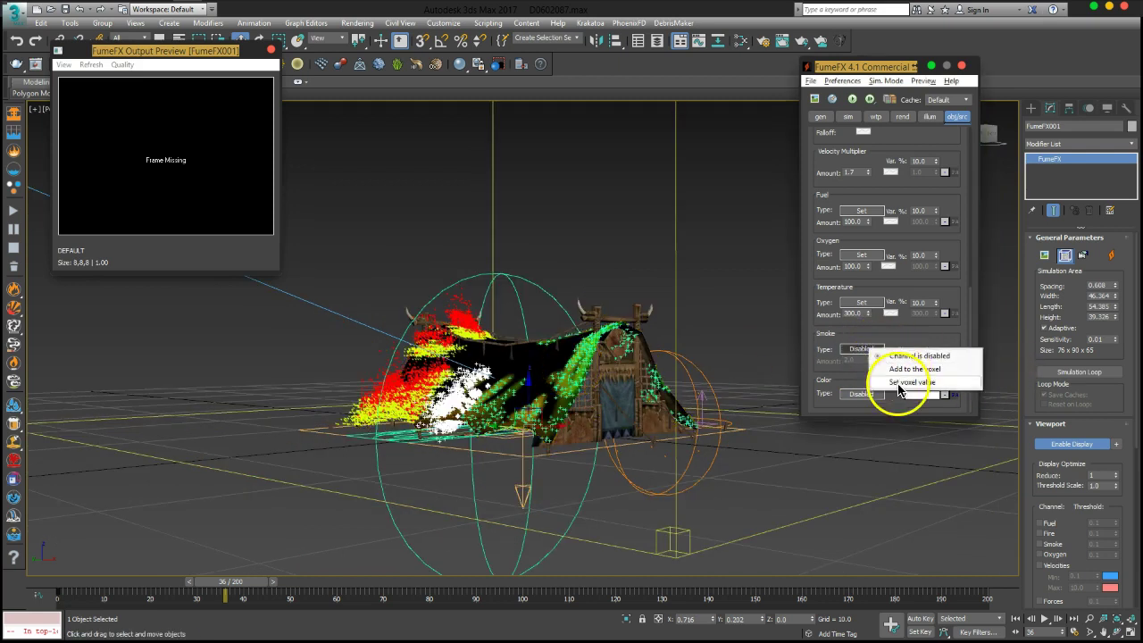
click(898, 382)
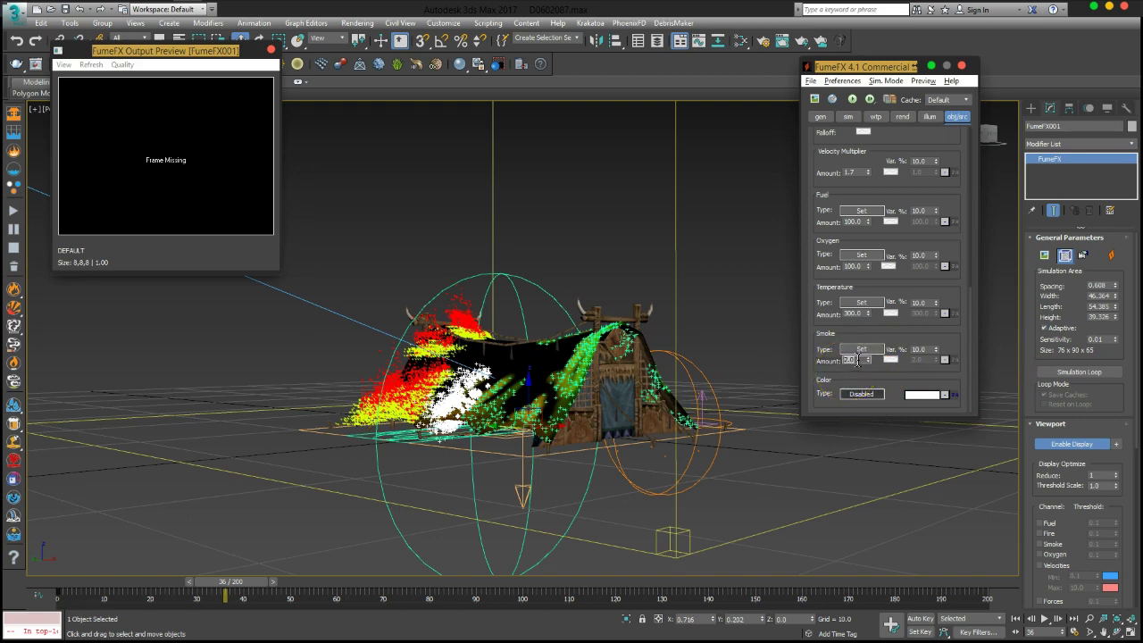
click(843, 362)
text(100)
scroll(875, 335, up, 1)
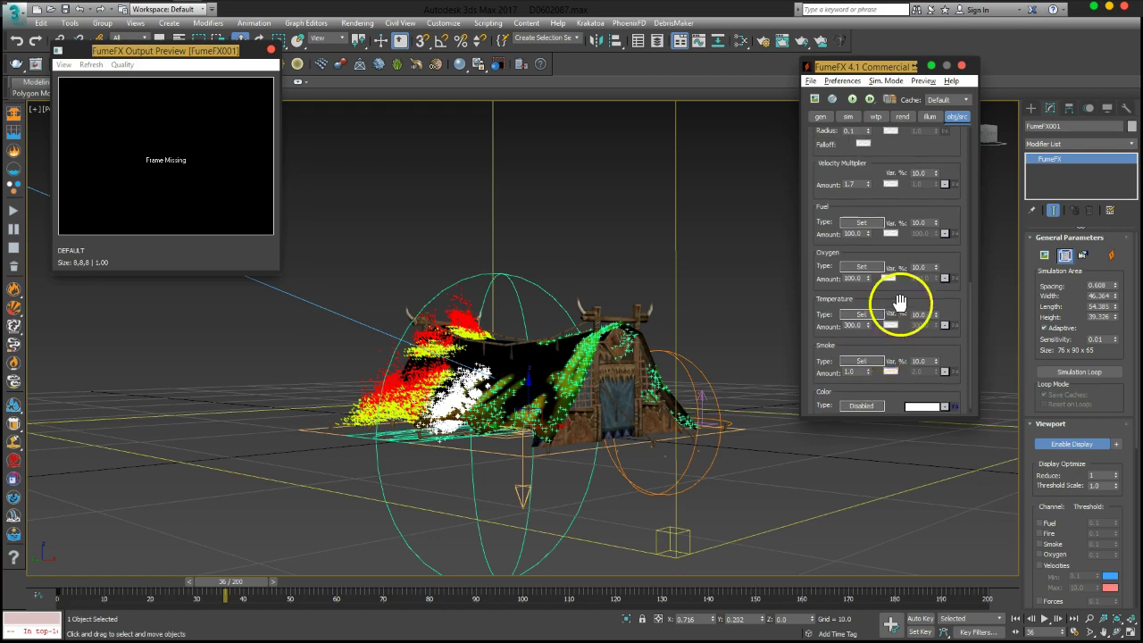
mouse_move(628, 333)
alt+middle_down()
mouse_move(557, 276)
mouse_move(586, 331)
mouse_move(612, 313)
alt+middle_up()
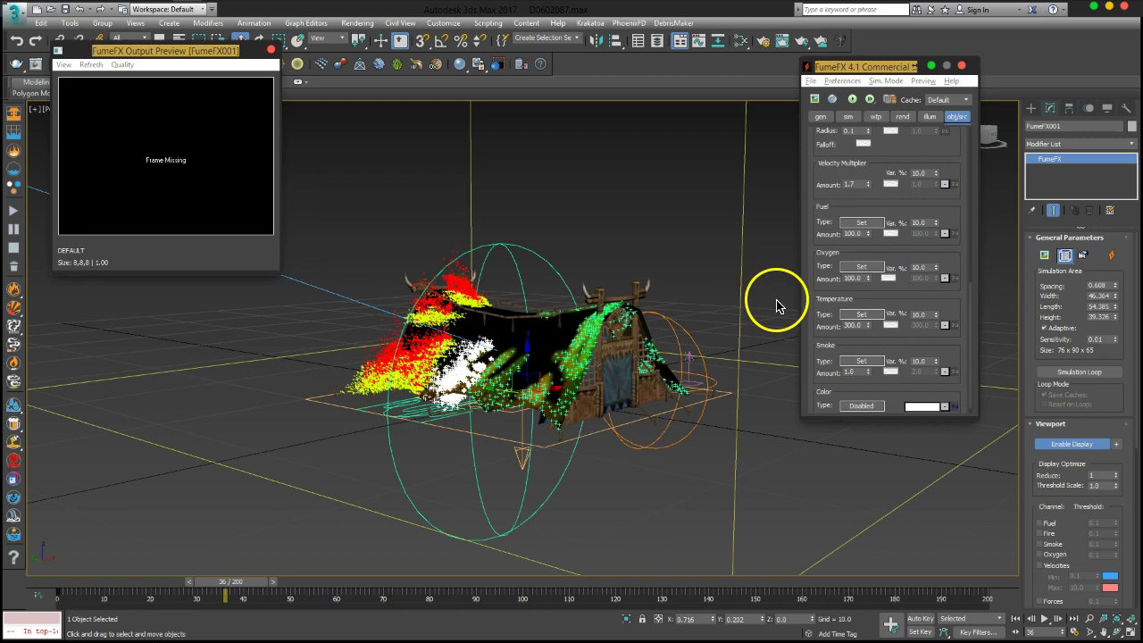
Set the gen tab Spacing to 0.258, giving a 180 × 211 × 153 grid
click(820, 116)
scroll(884, 223, up, 1)
scroll(887, 268, up, 4)
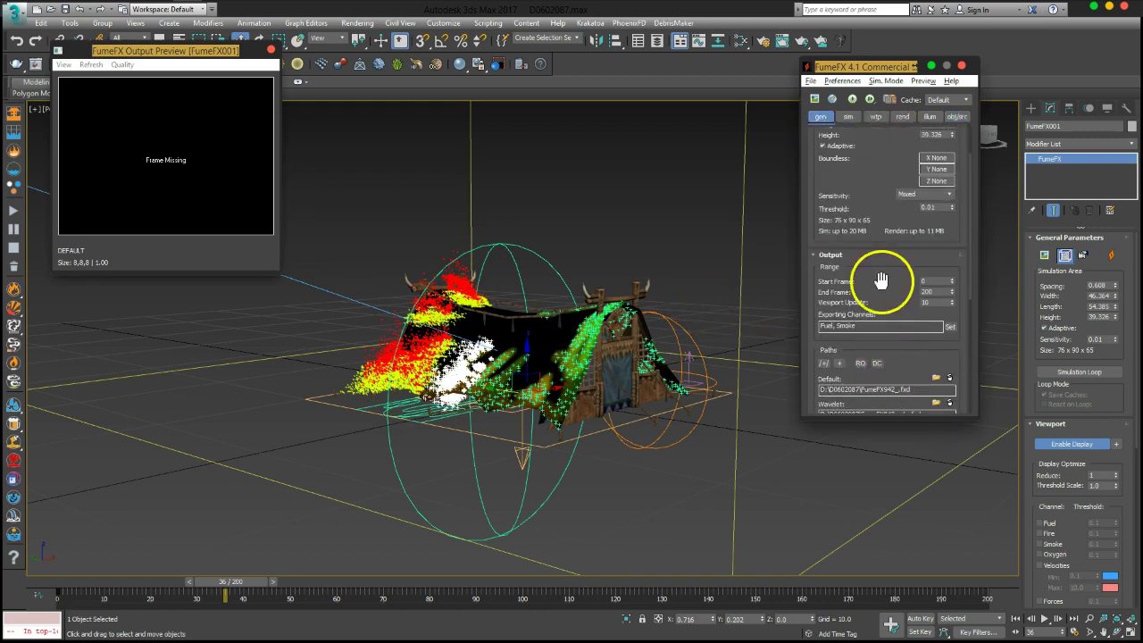
scroll(931, 173, up, 1)
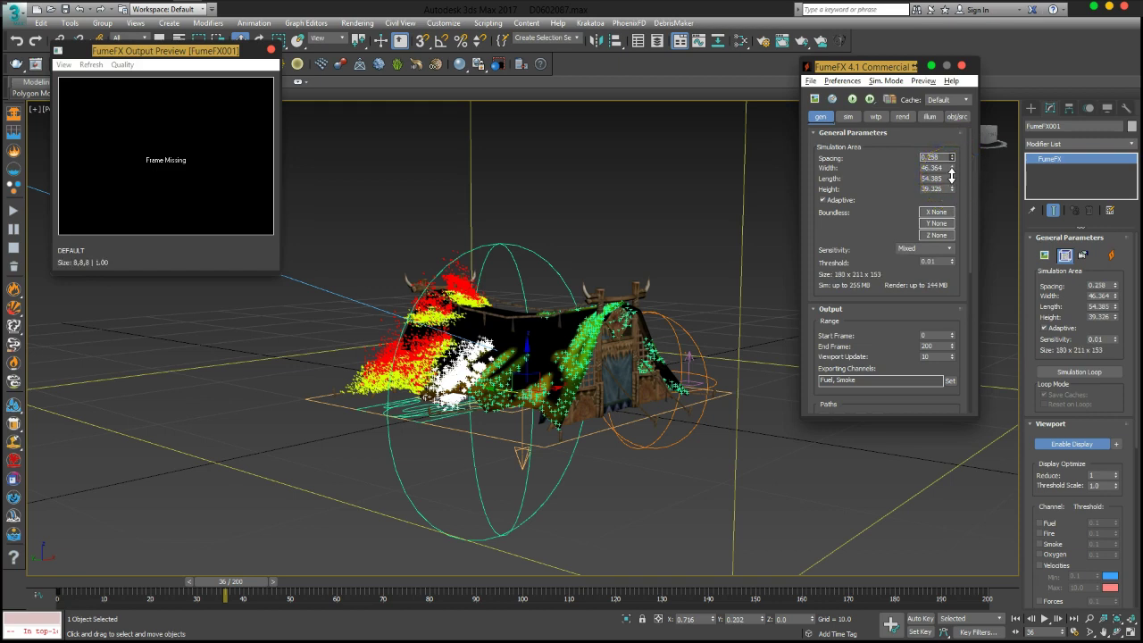
alt+middle_drag(602, 366, 711, 259)
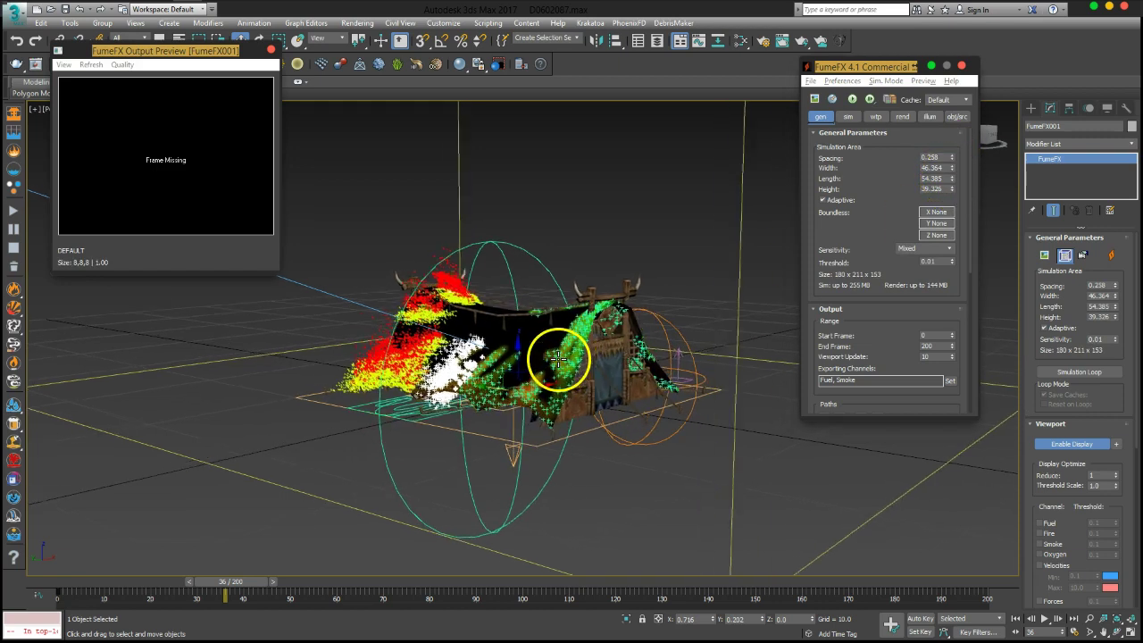
Review the Fire settings in the sim and rend tabs
click(848, 116)
mouse_move(879, 192)
mouse_down()
mouse_move(875, 165)
mouse_move(877, 217)
mouse_up()
click(901, 117)
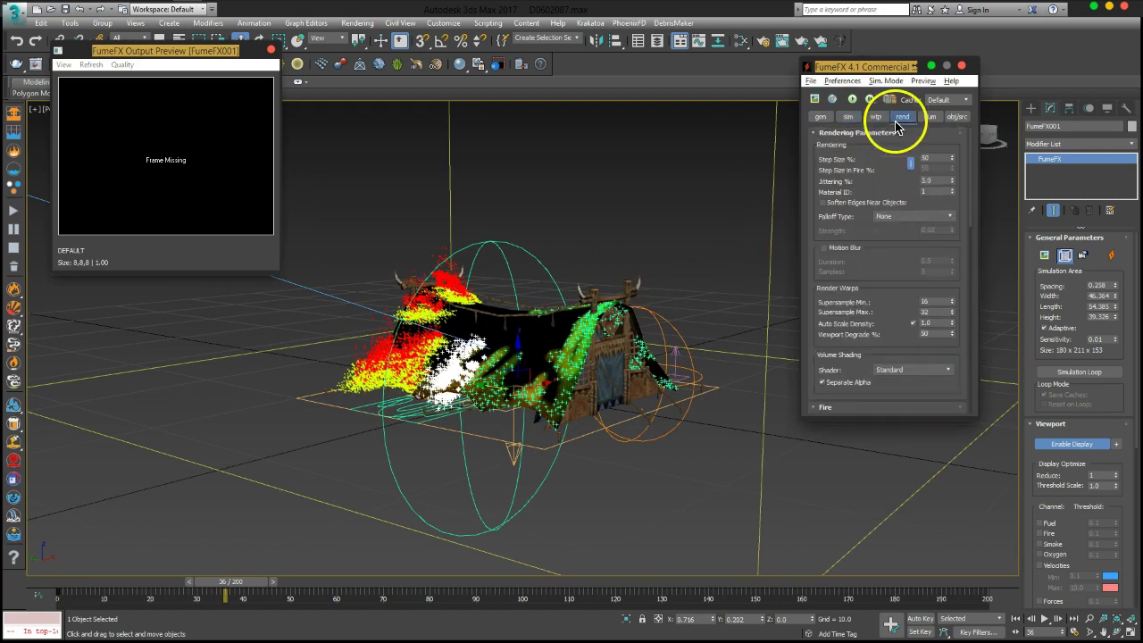
drag(891, 310, 881, 158)
drag(881, 281, 891, 233)
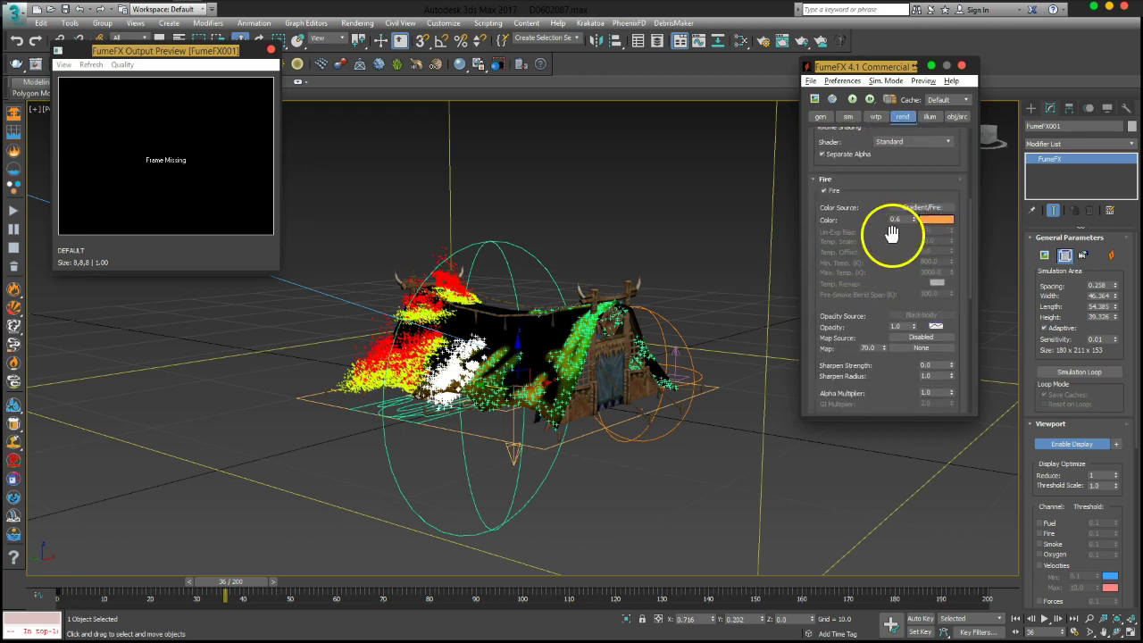
mouse_move(875, 284)
mouse_down()
mouse_move(855, 268)
mouse_move(867, 242)
mouse_up()
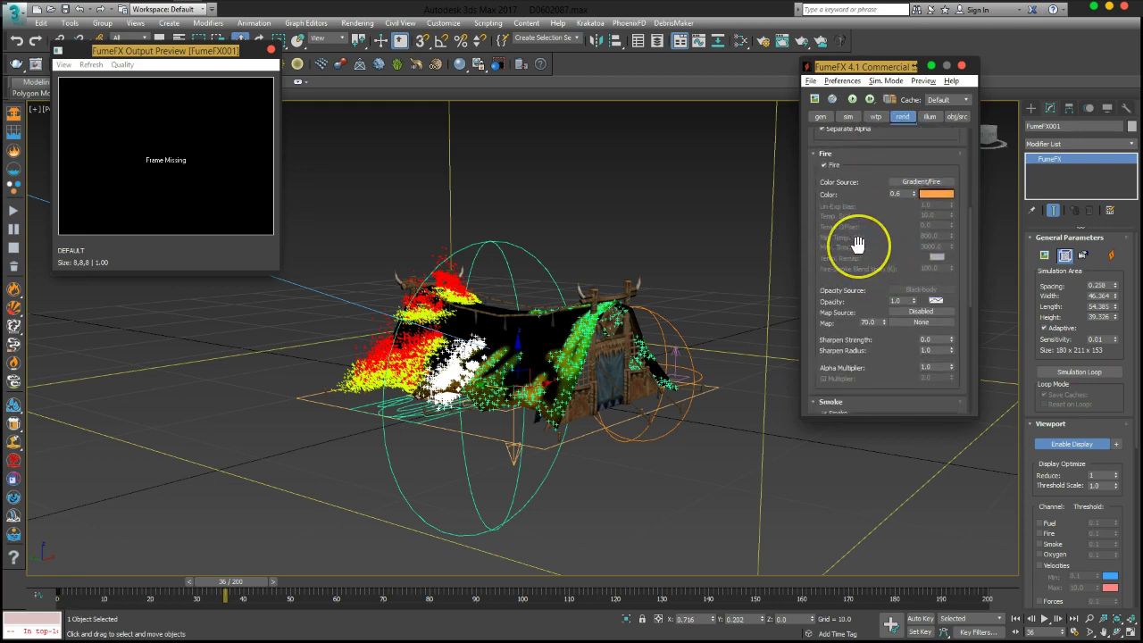
drag(858, 349, 855, 243)
Close the FumeFX windows and choose the Standard Target Direct light type
click(947, 71)
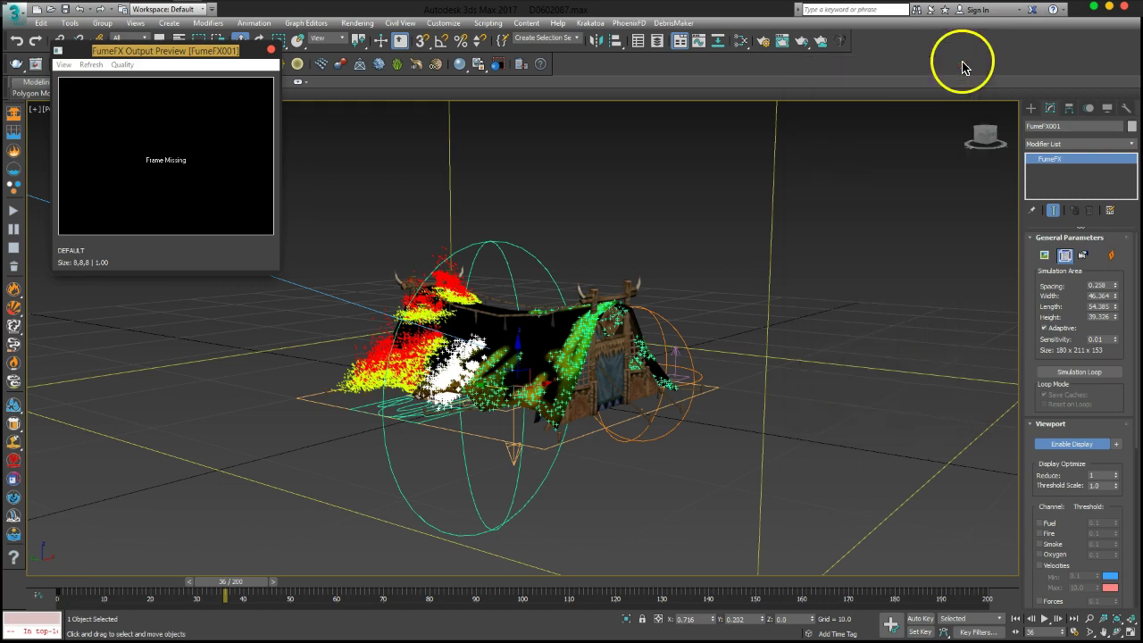
click(1032, 108)
click(1061, 127)
click(1072, 142)
click(1046, 168)
click(1055, 193)
scroll(645, 330, down, 3)
mouse_move(651, 309)
alt+middle_down()
mouse_move(620, 357)
mouse_move(676, 360)
mouse_move(720, 324)
mouse_move(663, 322)
mouse_move(628, 339)
mouse_move(658, 365)
mouse_move(643, 348)
mouse_move(639, 386)
alt+middle_up()
scroll(620, 340, down, 2)
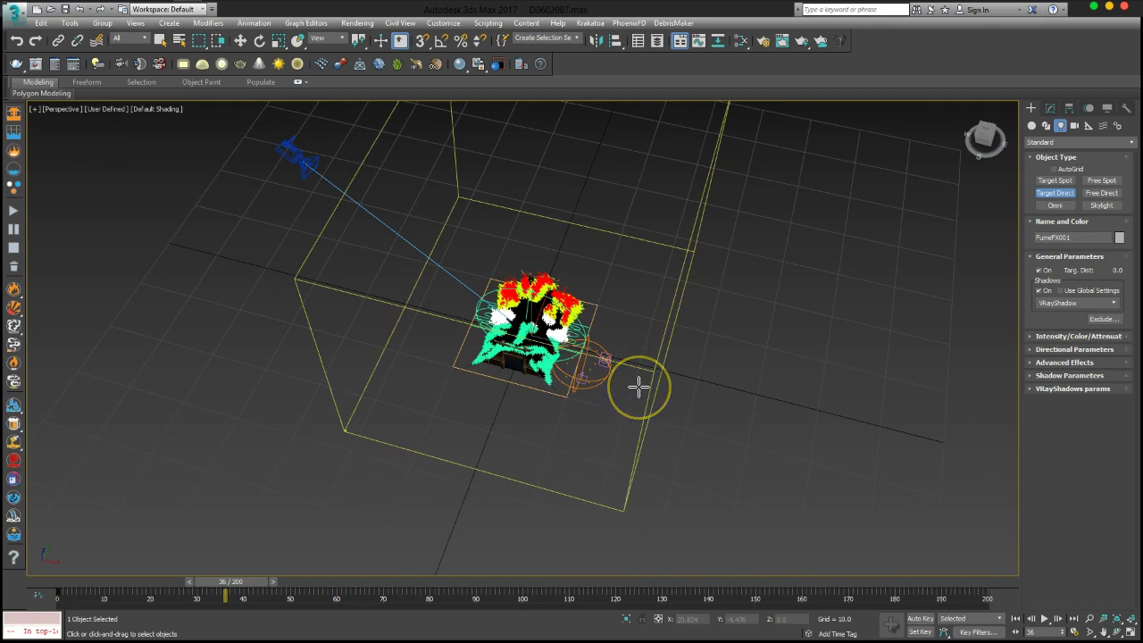
In the Front view, place the Direct001 target light aimed down at the tent
key(l)
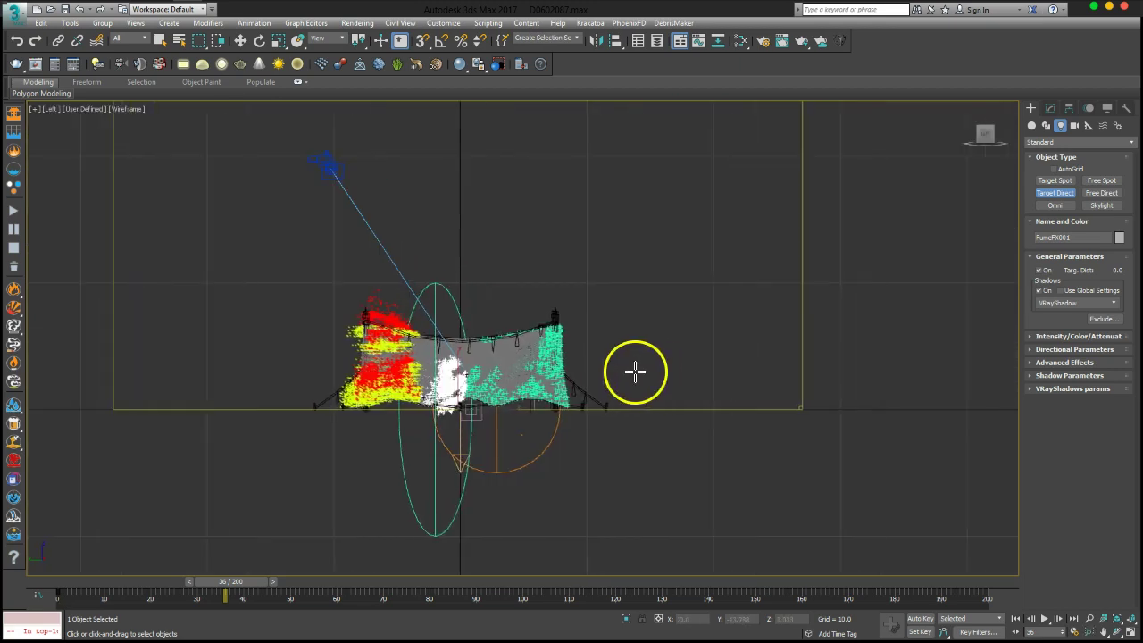
key(f)
middle_drag(633, 375, 506, 399)
scroll(507, 399, up, 3)
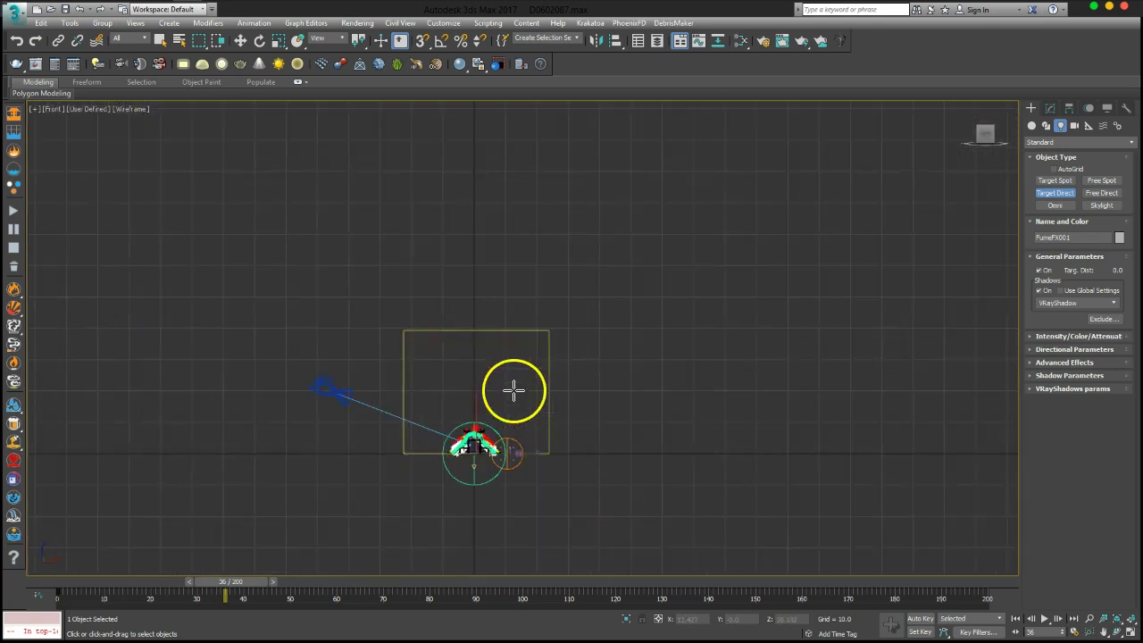
mouse_move(668, 266)
mouse_down()
mouse_move(494, 458)
mouse_move(458, 480)
mouse_up()
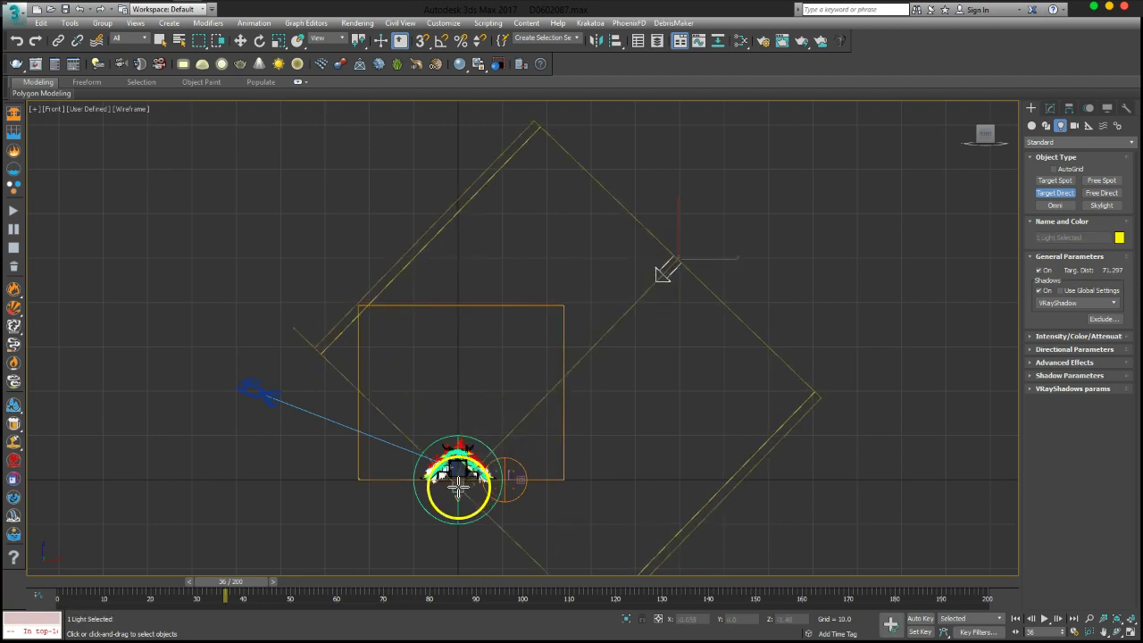
Set the light's hotspot to 30 and falloff to 46 and enable Atmosphere Shadows
click(1061, 351)
drag(1116, 396, 1117, 384)
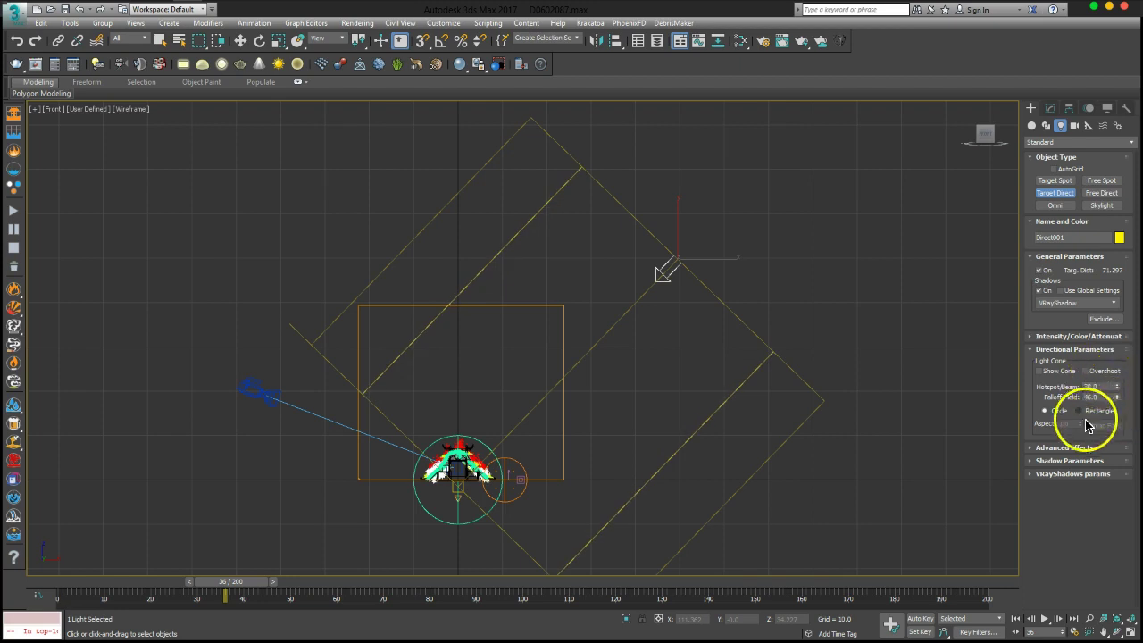
click(1079, 461)
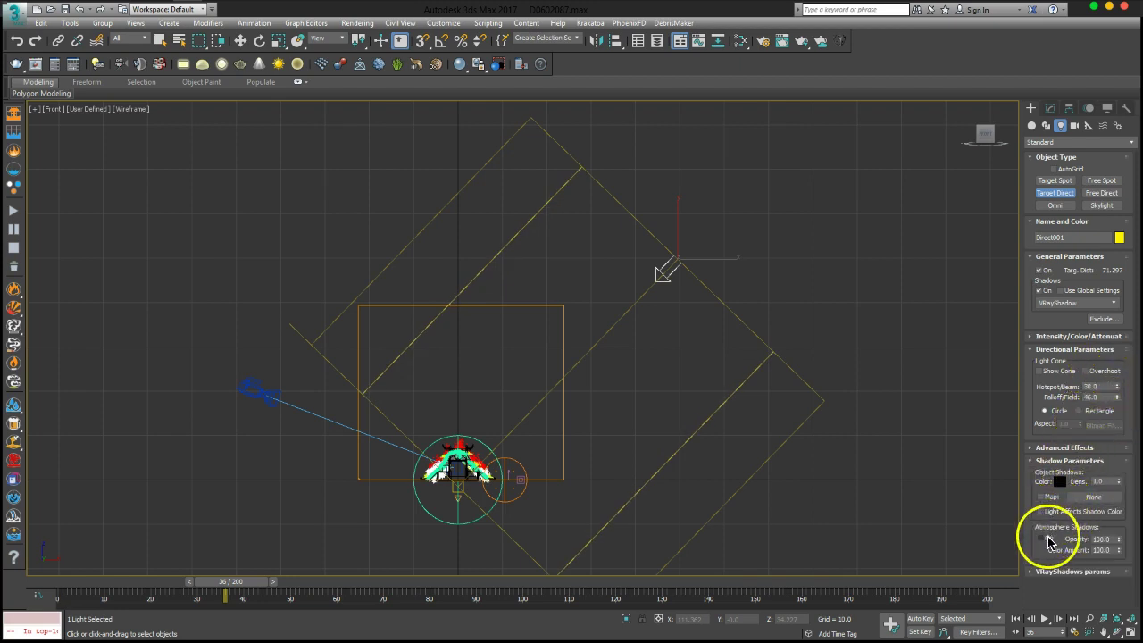
click(1055, 349)
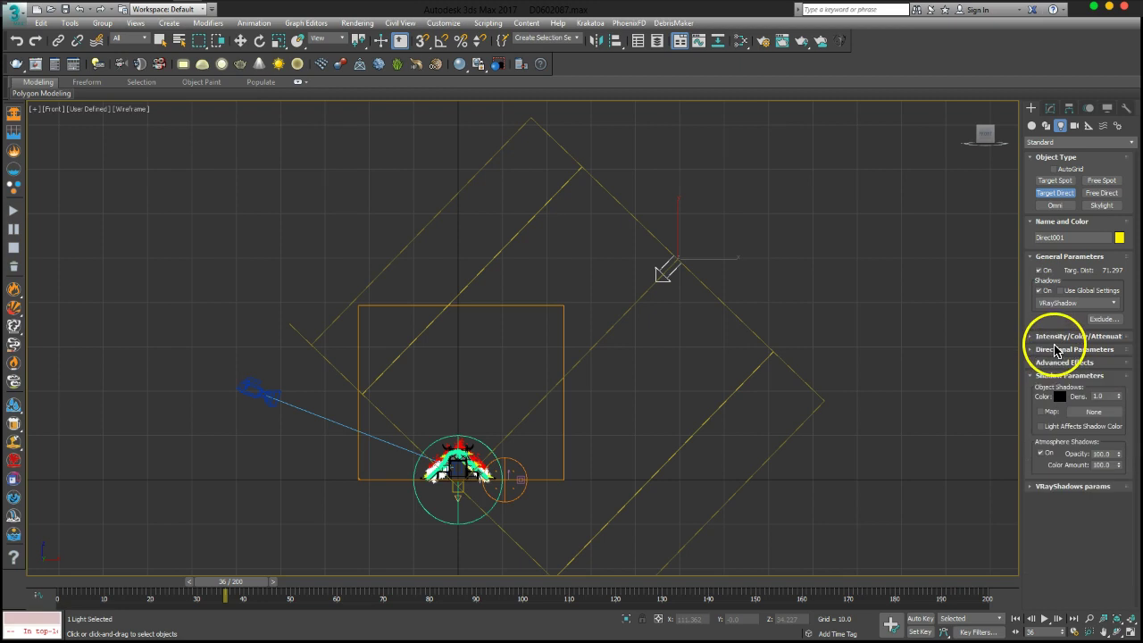
click(240, 40)
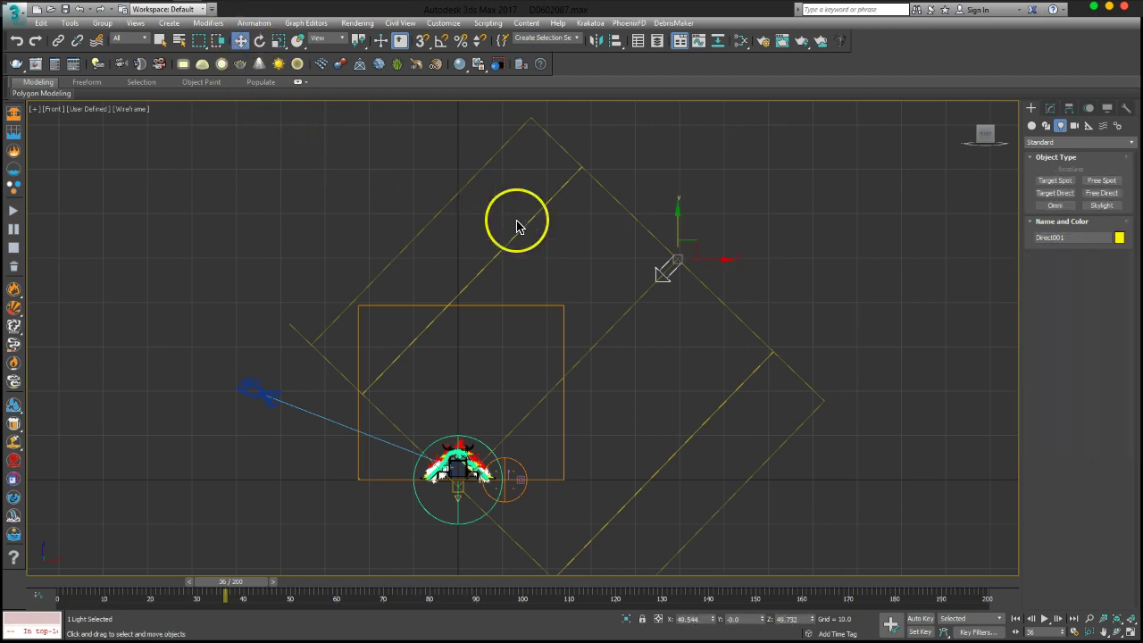
Move the direct light closer to the fire and clone Direct002 on the left side
key(p)
mouse_move(727, 324)
alt+middle_down()
mouse_move(768, 277)
mouse_move(794, 275)
mouse_move(756, 264)
mouse_move(773, 248)
mouse_move(860, 212)
alt+middle_up()
mouse_move(850, 238)
mouse_down()
mouse_move(712, 349)
mouse_move(724, 401)
mouse_up()
mouse_move(723, 401)
alt+middle_down()
mouse_move(677, 401)
mouse_move(753, 377)
mouse_move(714, 422)
mouse_move(753, 387)
alt+middle_up()
mouse_move(856, 292)
shift+mouse_down()
mouse_move(834, 316)
mouse_move(434, 301)
mouse_move(285, 199)
mouse_move(295, 234)
shift+mouse_up()
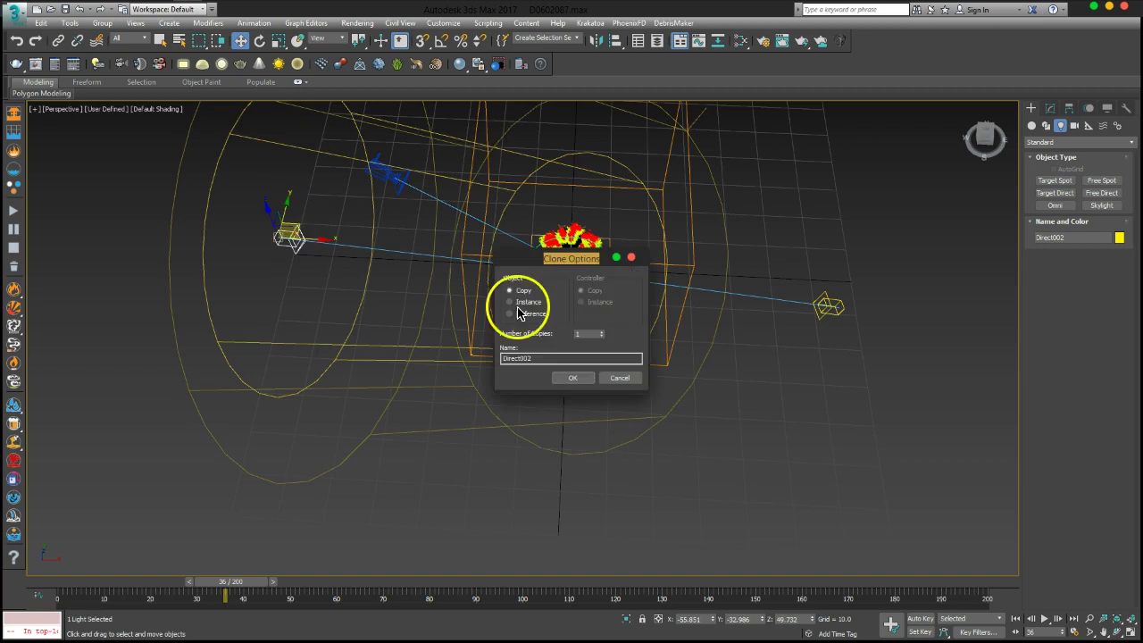
click(572, 380)
Clone Direct003 toward the upper right of the fire
mouse_move(722, 294)
alt+middle_down()
mouse_move(625, 273)
mouse_move(641, 286)
mouse_move(626, 268)
mouse_move(628, 335)
alt+middle_up()
shift+drag(343, 147, 850, 192)
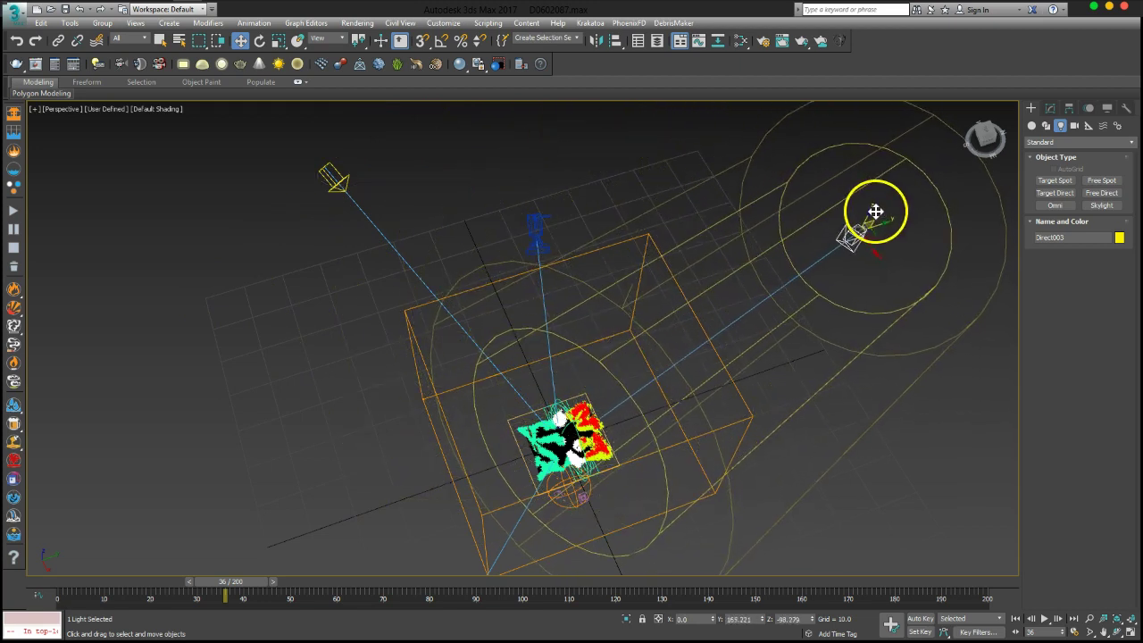
shift+drag(851, 192, 875, 220)
click(593, 379)
Reposition the third light up and around the fire, checking it from several angles
mouse_move(906, 352)
alt+middle_down()
mouse_move(864, 384)
mouse_move(811, 110)
mouse_move(745, 97)
mouse_move(812, 267)
mouse_move(786, 249)
mouse_move(645, 337)
alt+middle_up()
mouse_move(551, 173)
mouse_down()
mouse_move(760, 247)
mouse_move(725, 224)
mouse_move(783, 307)
mouse_up()
mouse_move(783, 306)
alt+middle_down()
mouse_move(711, 244)
mouse_move(722, 234)
alt+middle_up()
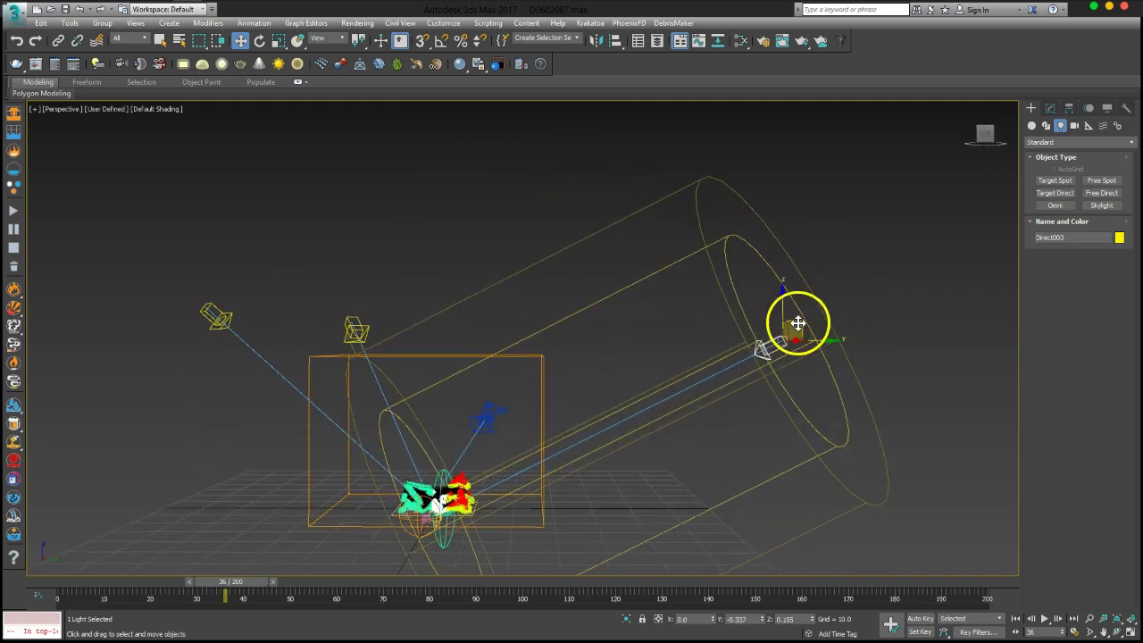
drag(797, 322, 756, 244)
mouse_move(644, 315)
alt+middle_down()
mouse_move(737, 325)
mouse_move(750, 314)
alt+middle_up()
alt+middle_drag(691, 393, 680, 322)
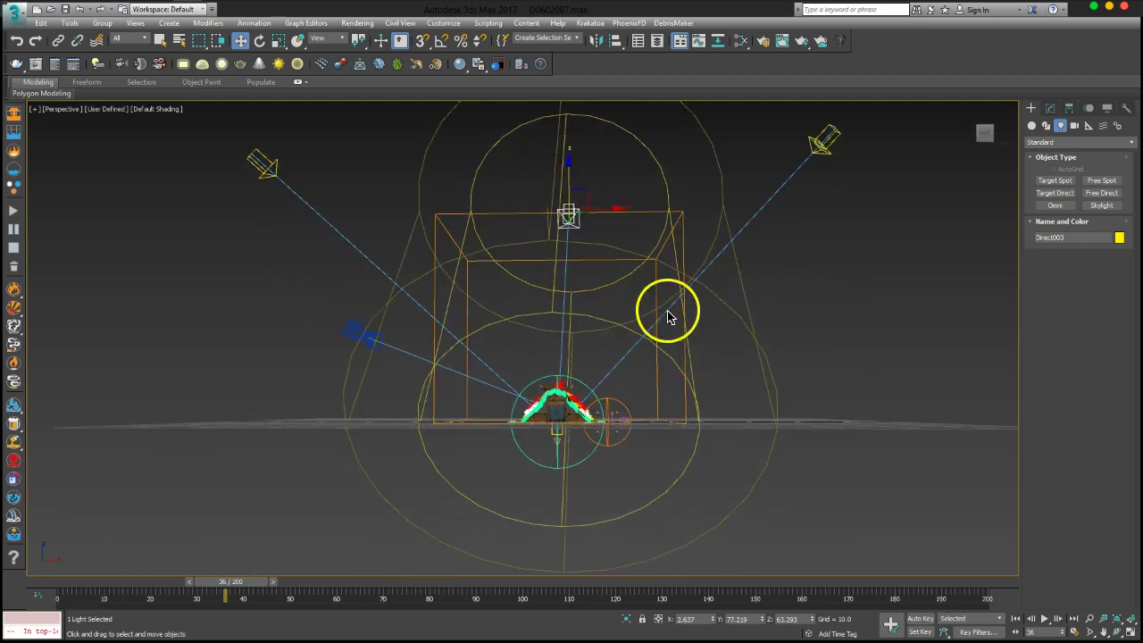
mouse_move(605, 304)
alt+middle_down()
mouse_move(687, 331)
mouse_move(672, 346)
mouse_move(740, 331)
mouse_move(786, 366)
alt+middle_up()
scroll(673, 346, up, 10)
scroll(661, 342, down, 4)
scroll(664, 312, down, 5)
scroll(649, 311, up, 2)
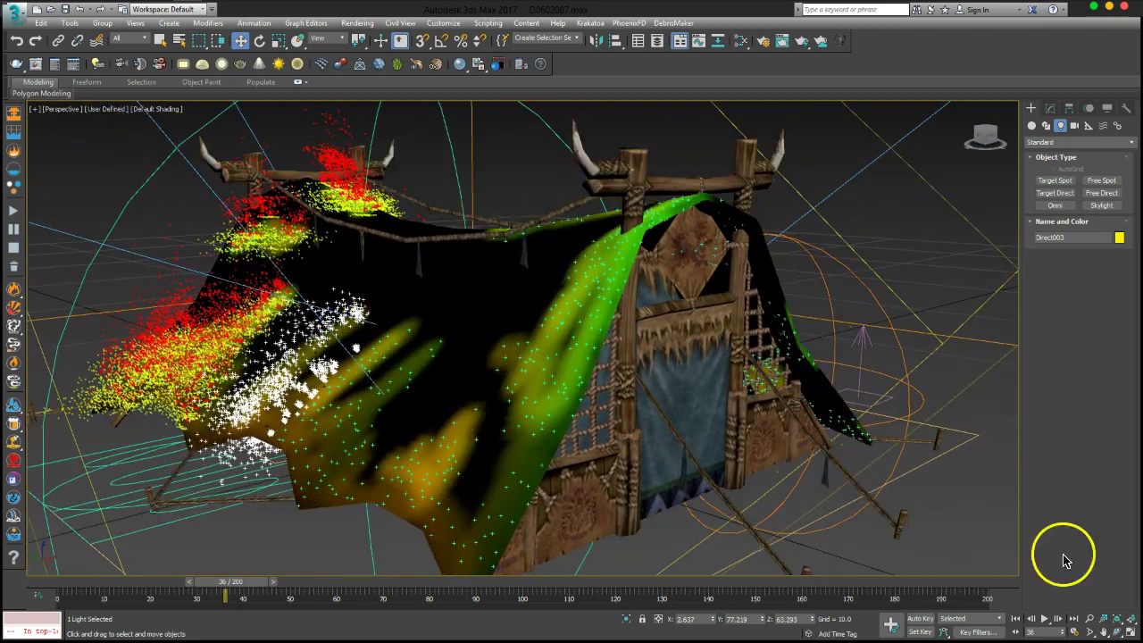
Load the VFX_Last render preset categories so V-Ray Adv 3.60.03 is the renderer
click(1090, 619)
drag(664, 324, 647, 321)
alt+middle_drag(647, 321, 702, 324)
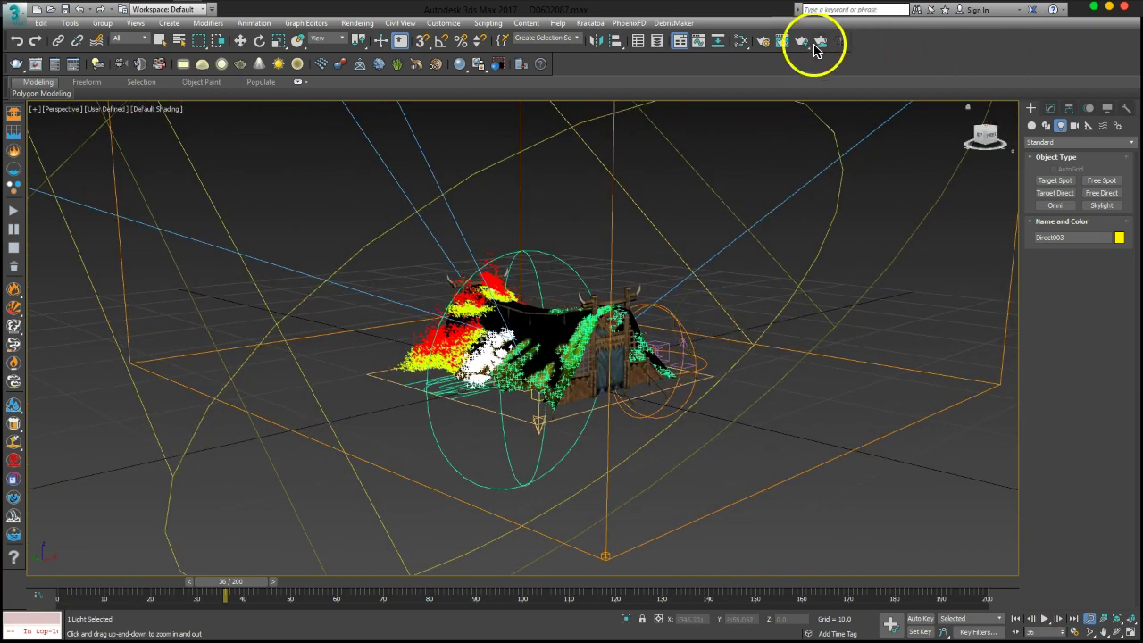
click(764, 41)
click(794, 108)
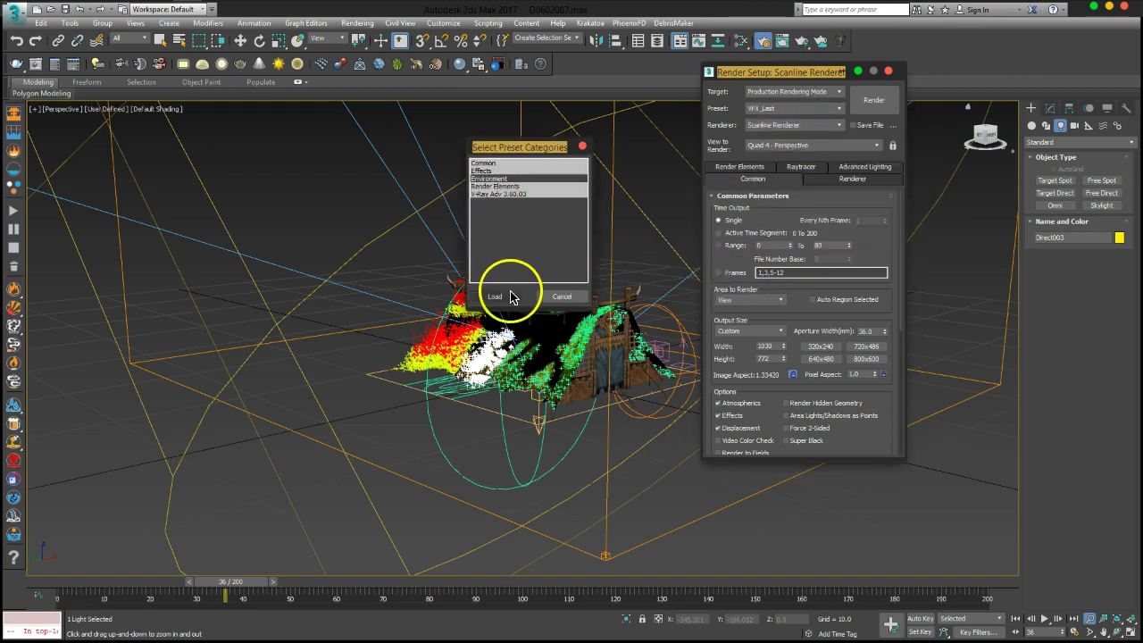
click(497, 295)
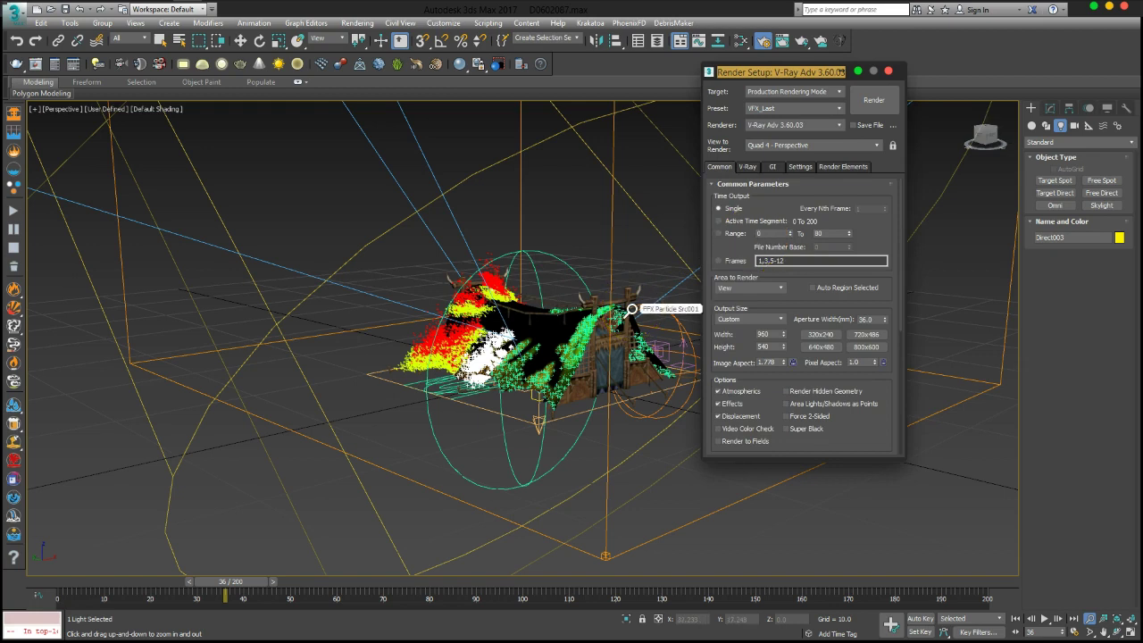
click(888, 71)
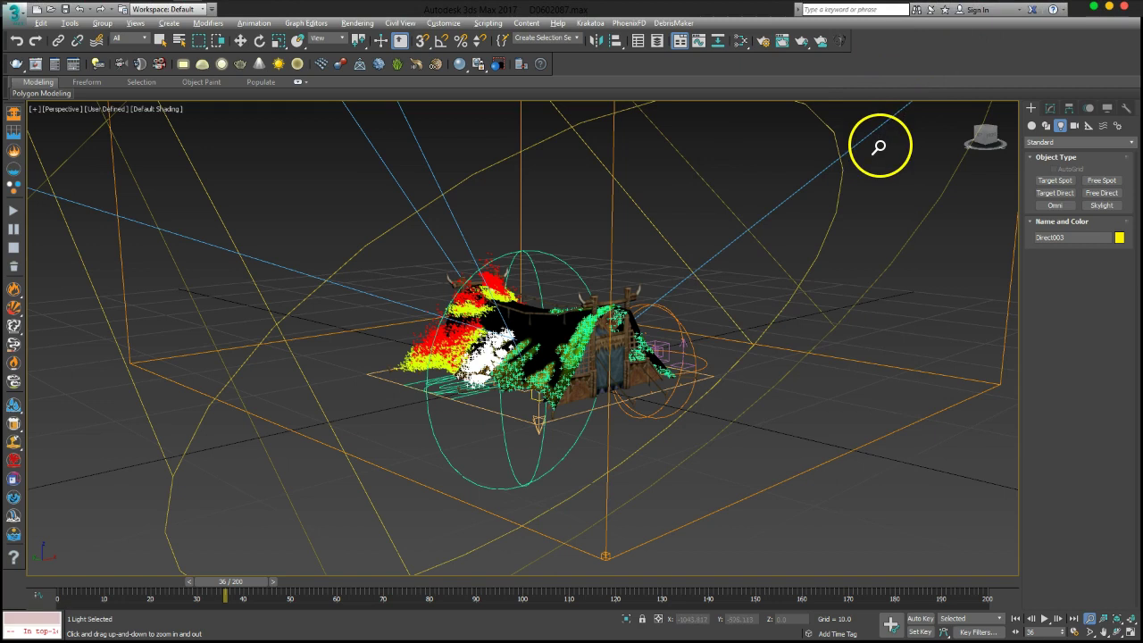
Turn on Safe Frame with Shift+F and frame the tent within it
key(shift+f)
middle_drag(632, 449, 625, 467)
drag(625, 467, 599, 426)
middle_drag(599, 426, 606, 403)
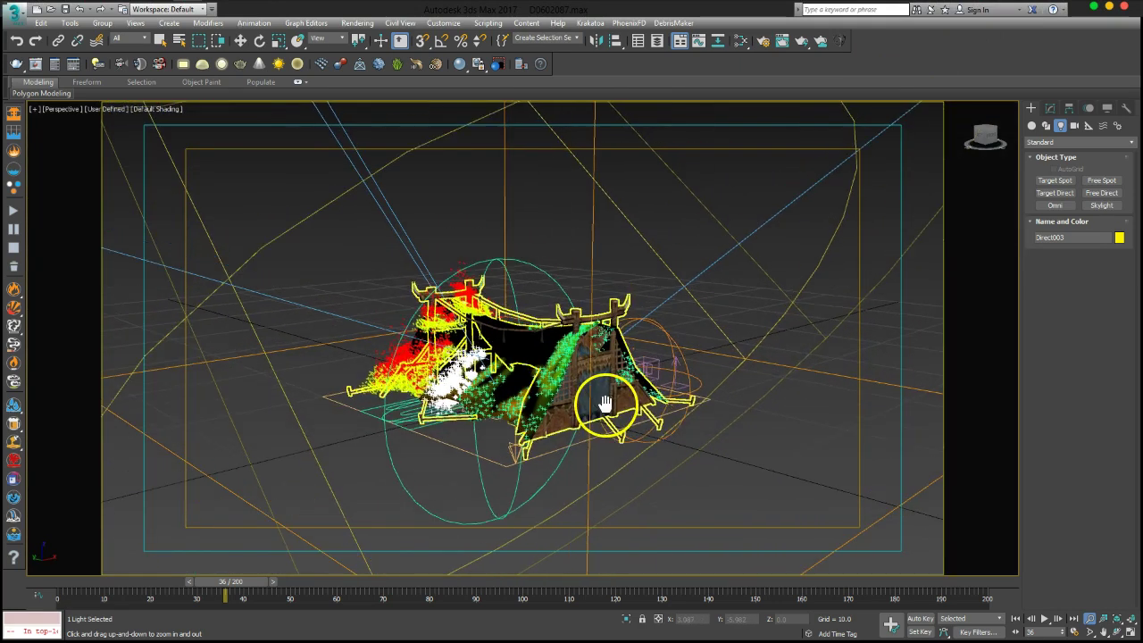
mouse_move(596, 393)
mouse_down()
mouse_move(582, 378)
mouse_move(603, 402)
mouse_up()
mouse_move(602, 402)
alt+middle_down()
mouse_move(658, 441)
mouse_move(658, 416)
mouse_move(619, 409)
alt+middle_up()
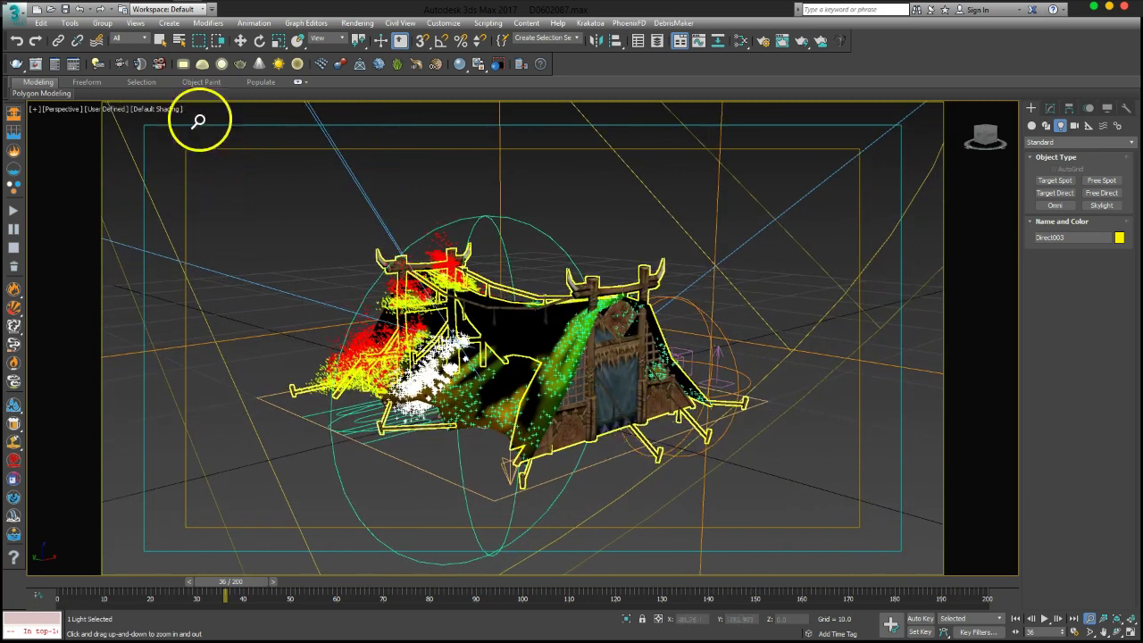
Select the FumeFX001 grid and bring up its FumeFX rendering settings at the Smoke section
click(200, 117)
click(160, 40)
click(498, 166)
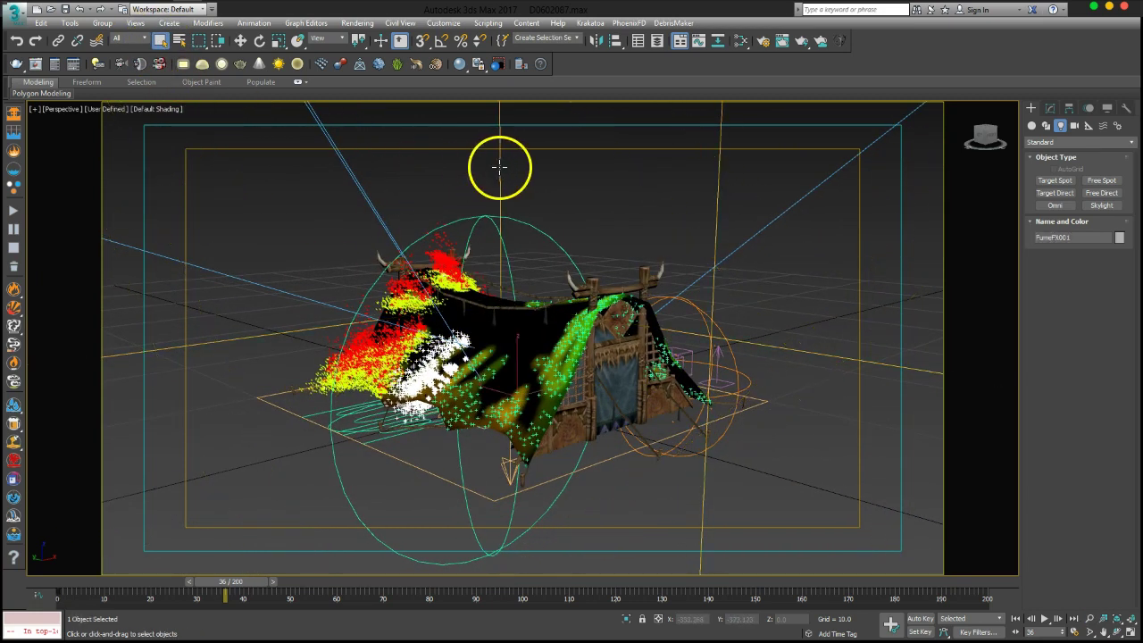
click(1050, 111)
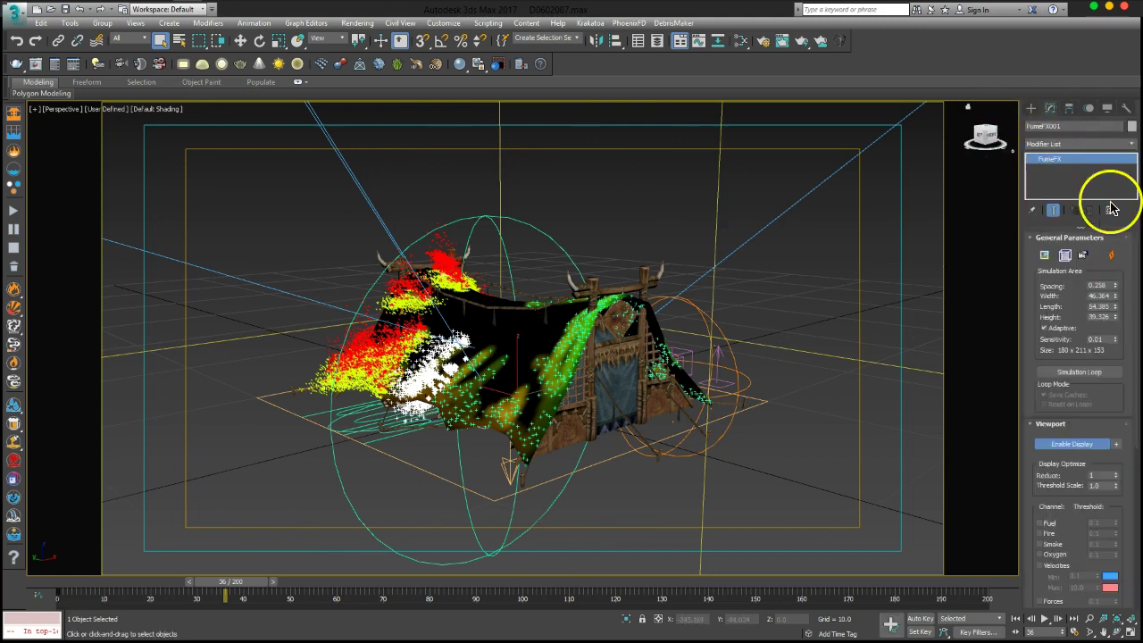
click(1065, 256)
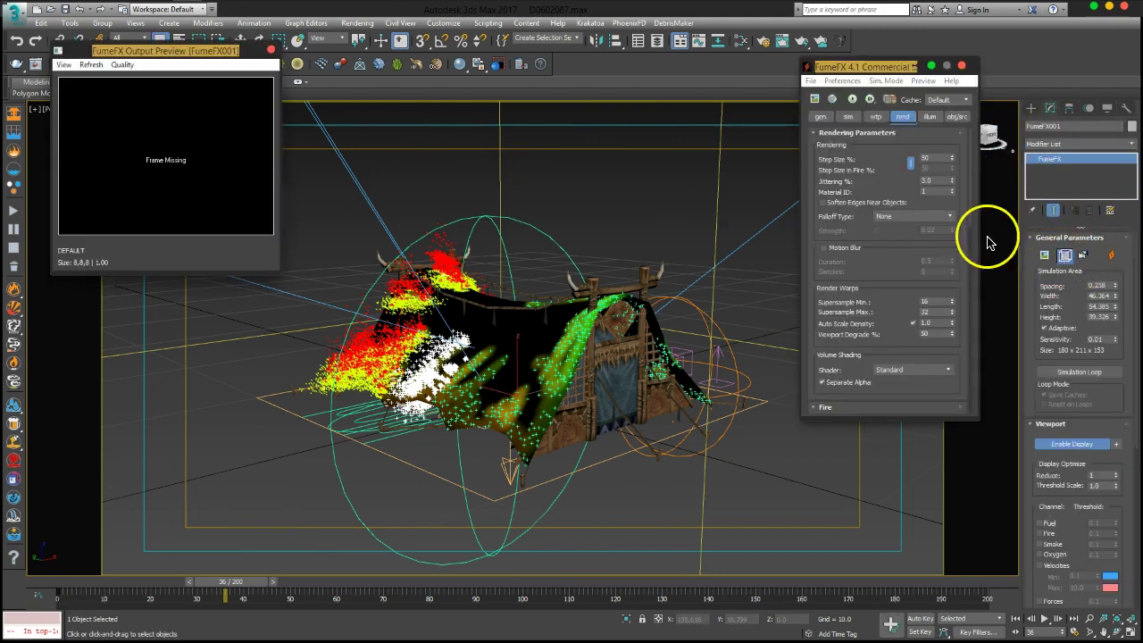
scroll(867, 357, down, 5)
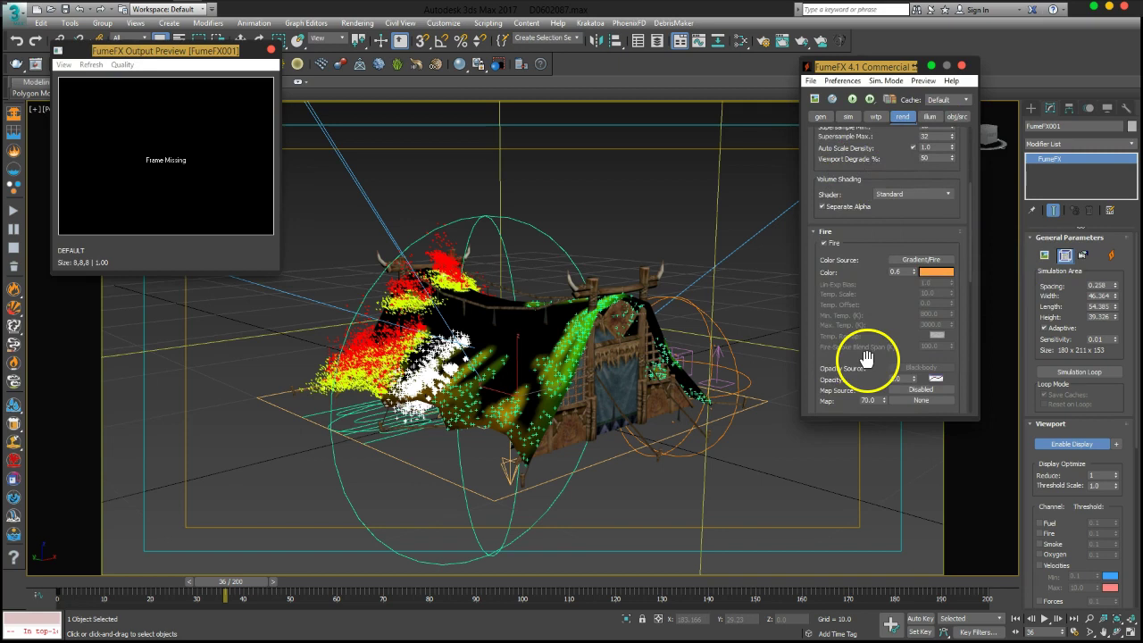
scroll(867, 359, down, 2)
scroll(855, 339, down, 2)
scroll(844, 308, down, 2)
scroll(846, 304, down, 2)
scroll(844, 304, up, 1)
scroll(844, 304, down, 1)
scroll(844, 304, down, 1)
Set the smoke Ambient Color value to 9 and the smoke Color value to 20
click(934, 287)
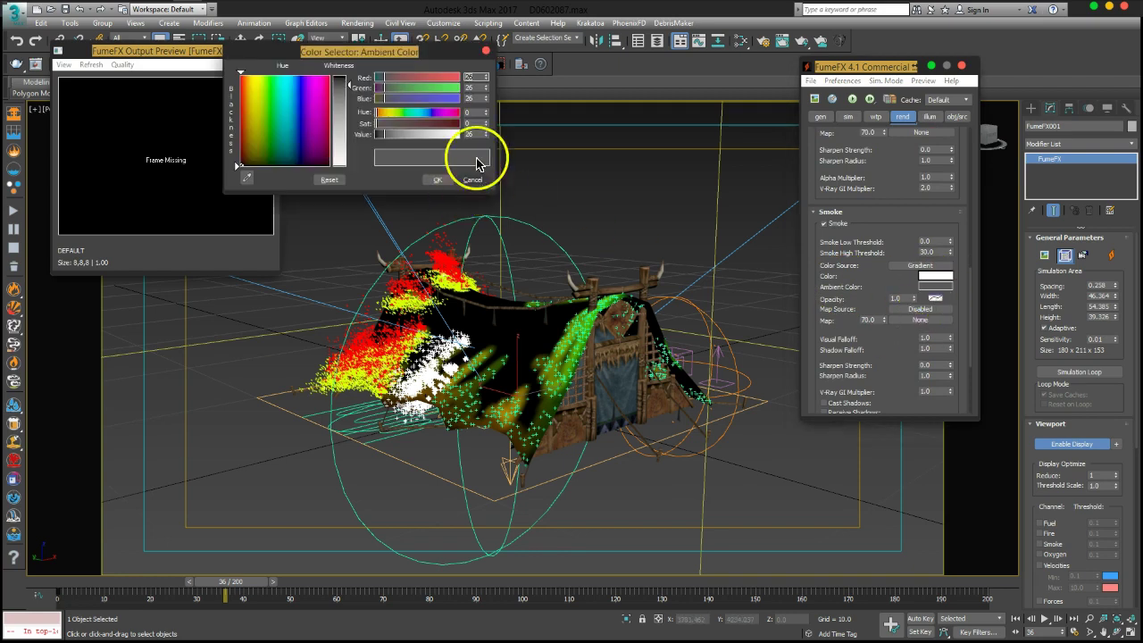
drag(396, 134, 378, 138)
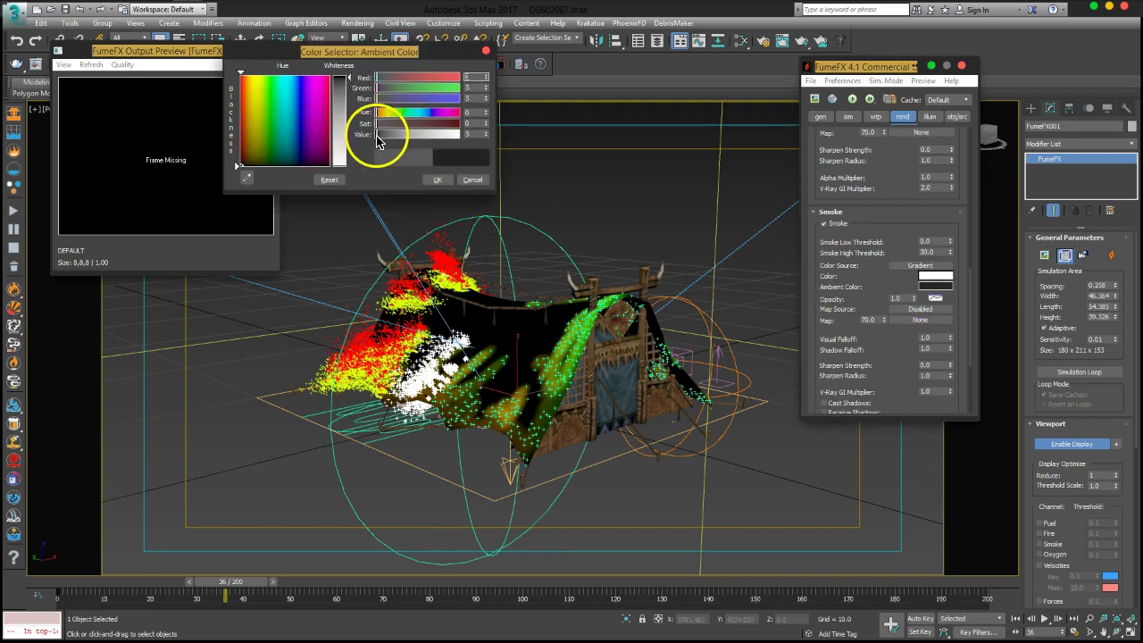
click(437, 182)
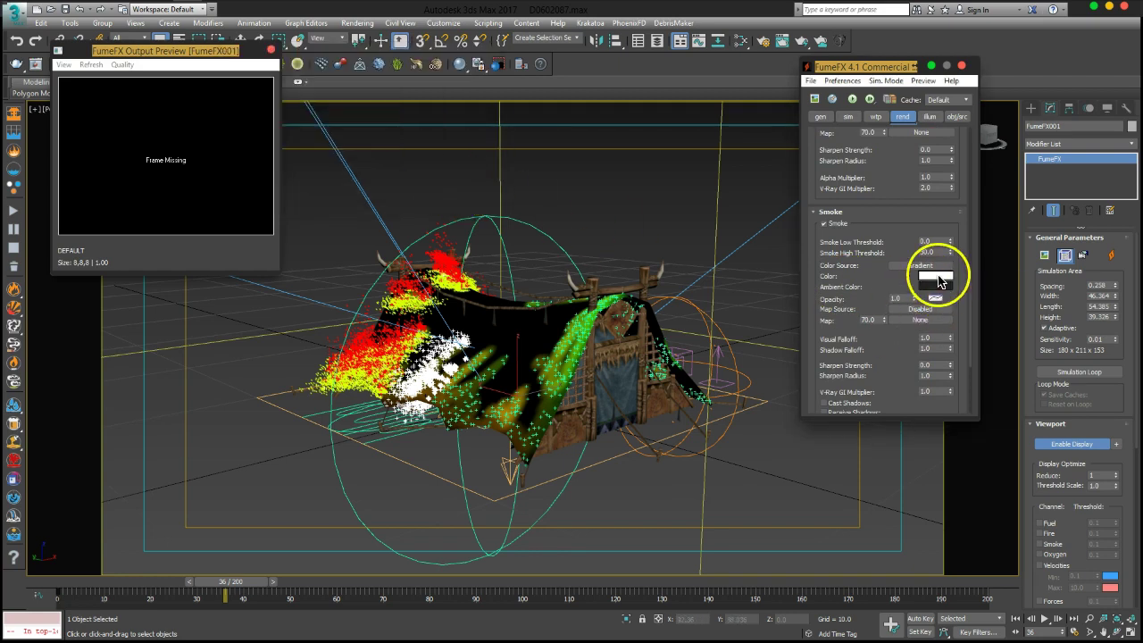
click(938, 276)
drag(434, 139, 382, 137)
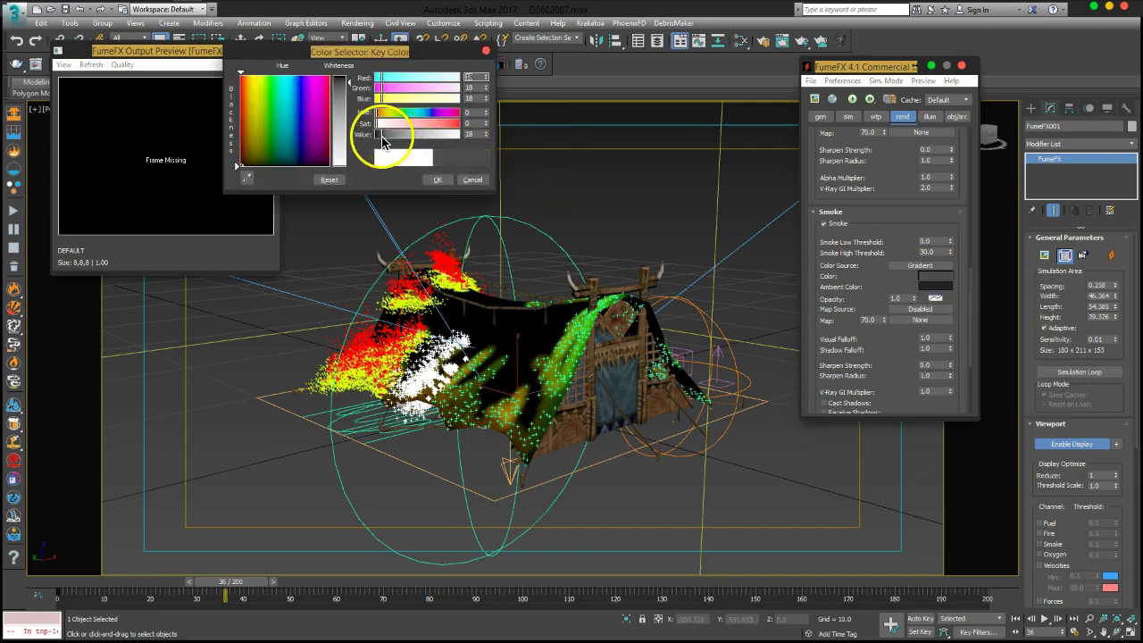
click(435, 182)
scroll(902, 370, down, 1)
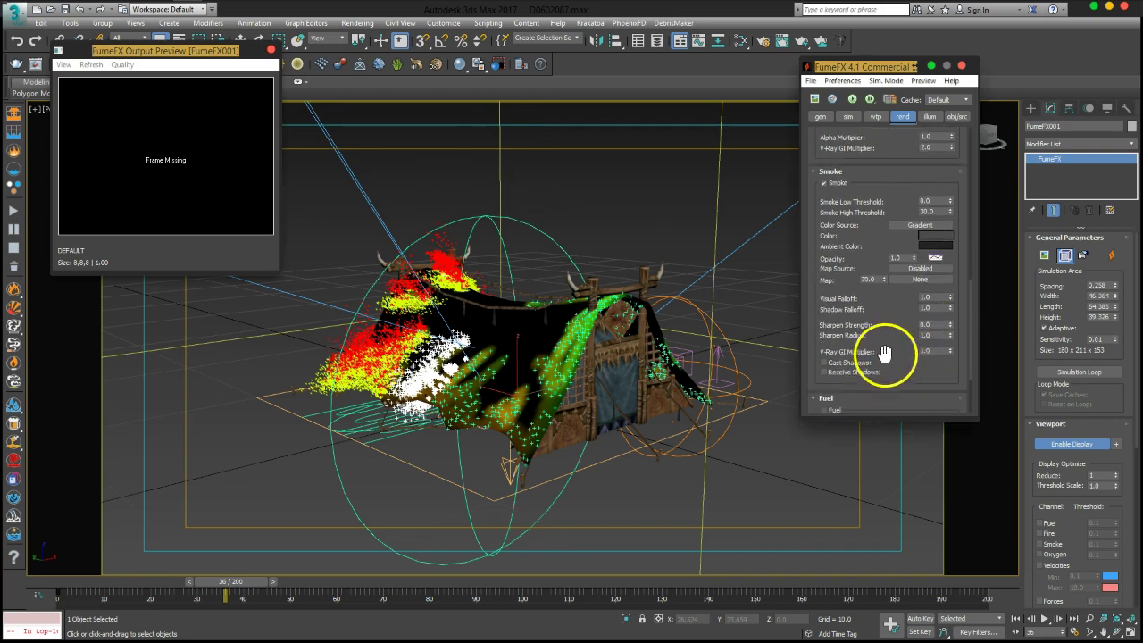
Pick Direct001, Direct002 and Direct003 as illumination lights on the FumeFX illum tab
click(929, 117)
click(828, 218)
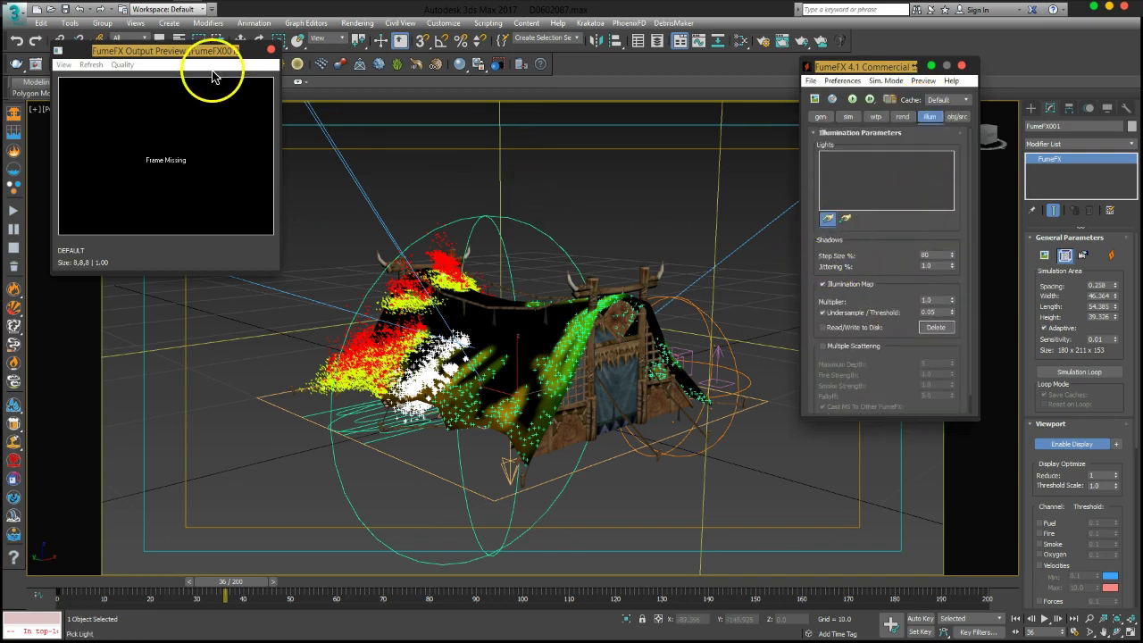
click(182, 40)
click(57, 82)
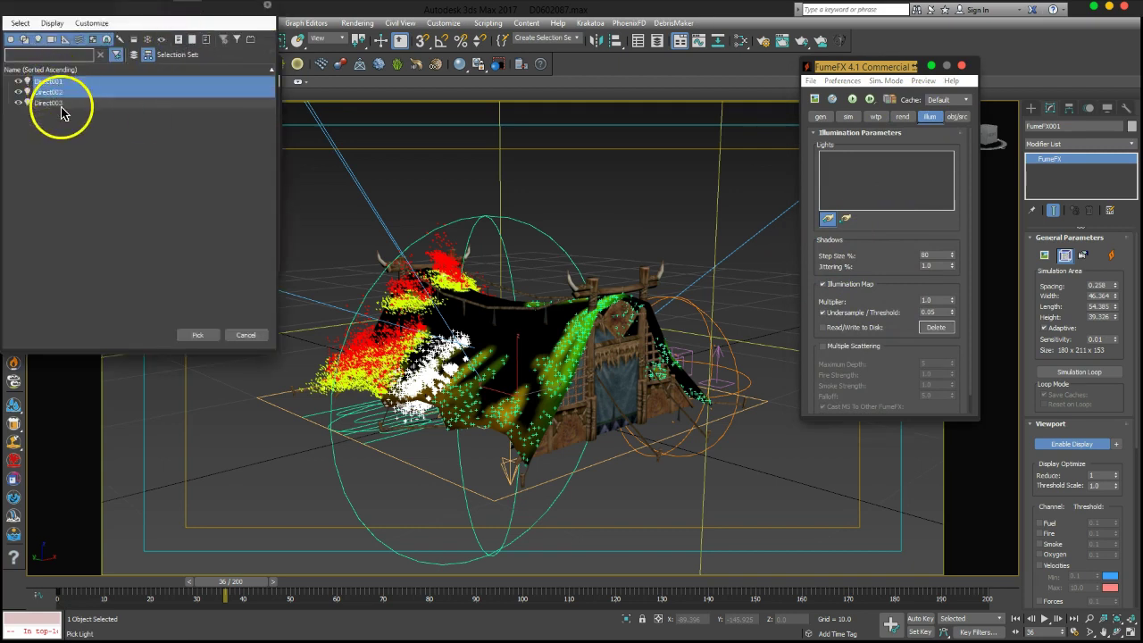
shift+click(54, 104)
click(200, 335)
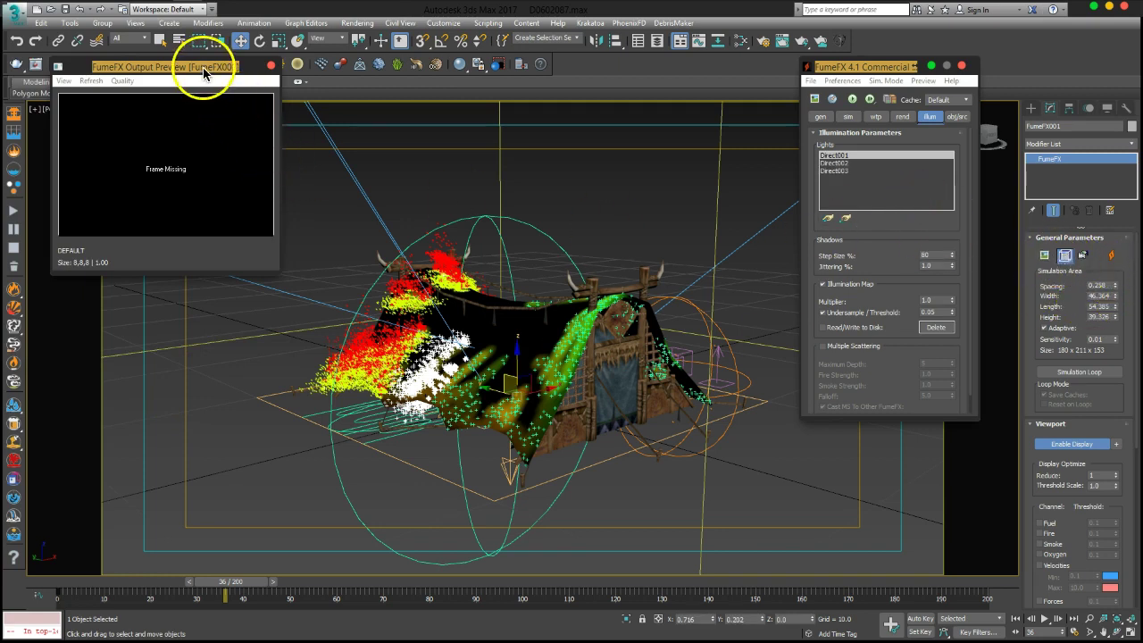
Enlarge the Output Preview window and choose what it displays from its View menu
drag(204, 71, 221, 75)
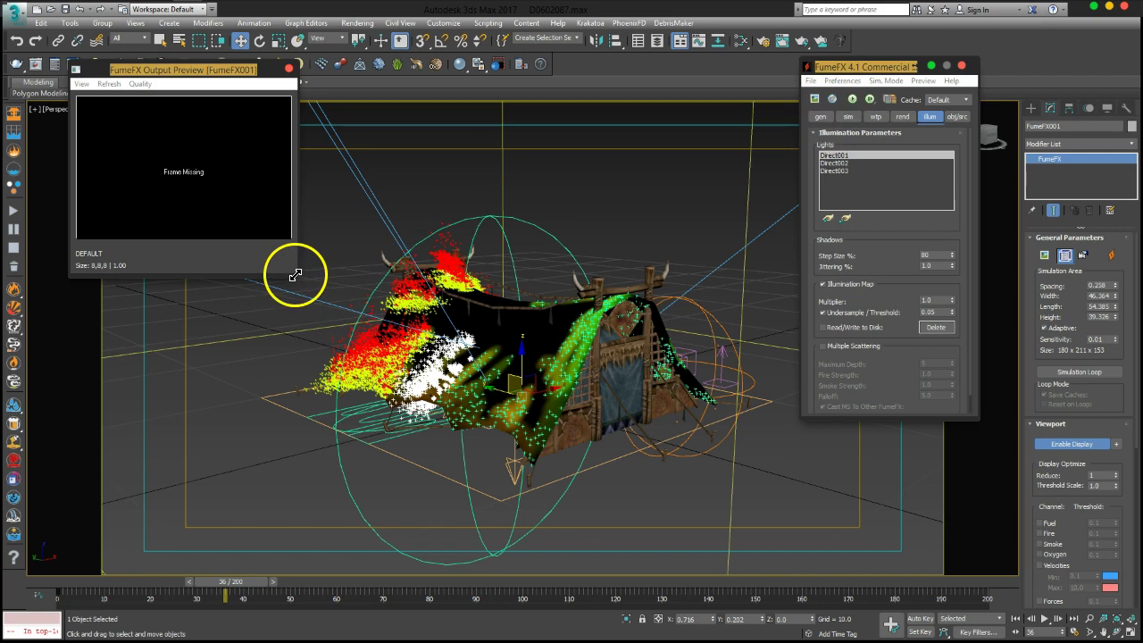
drag(294, 274, 410, 375)
click(80, 84)
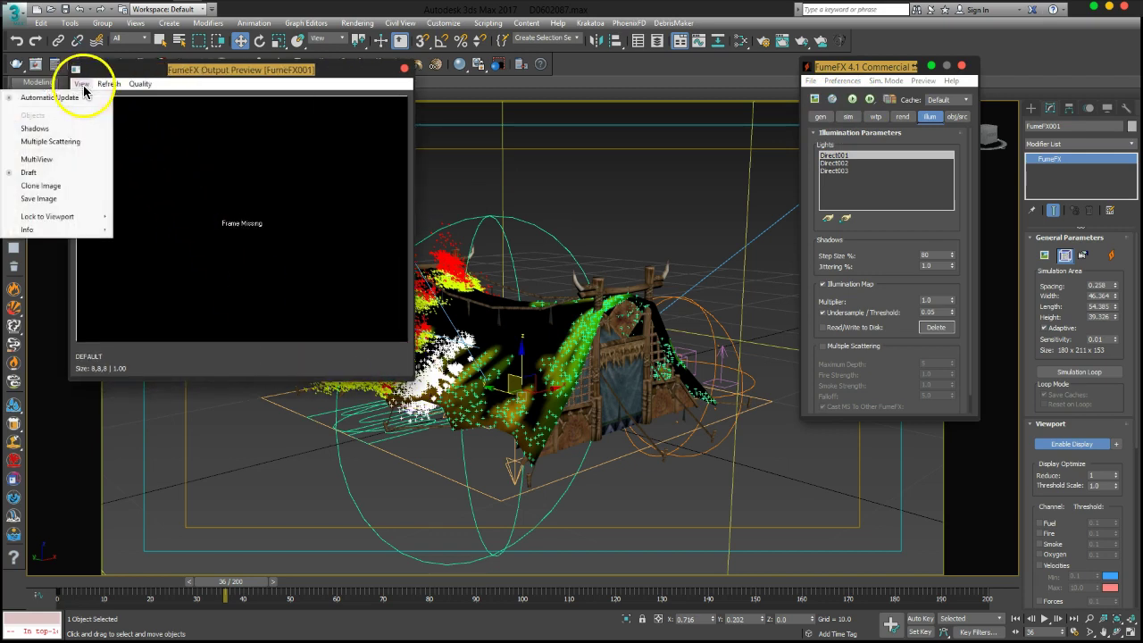
click(46, 158)
click(82, 84)
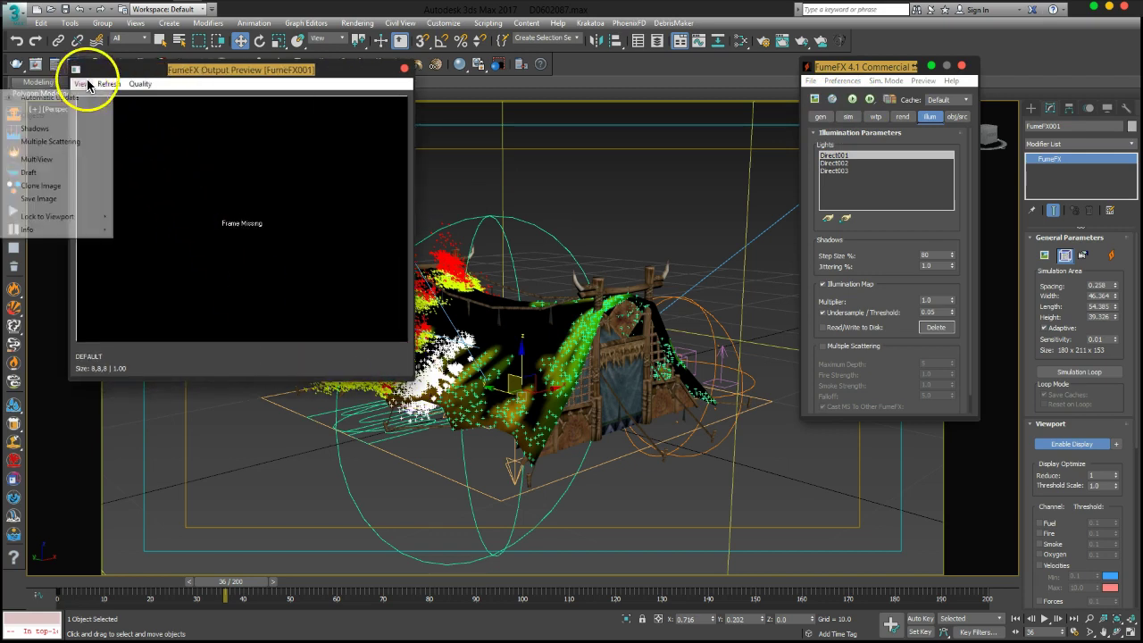
click(50, 126)
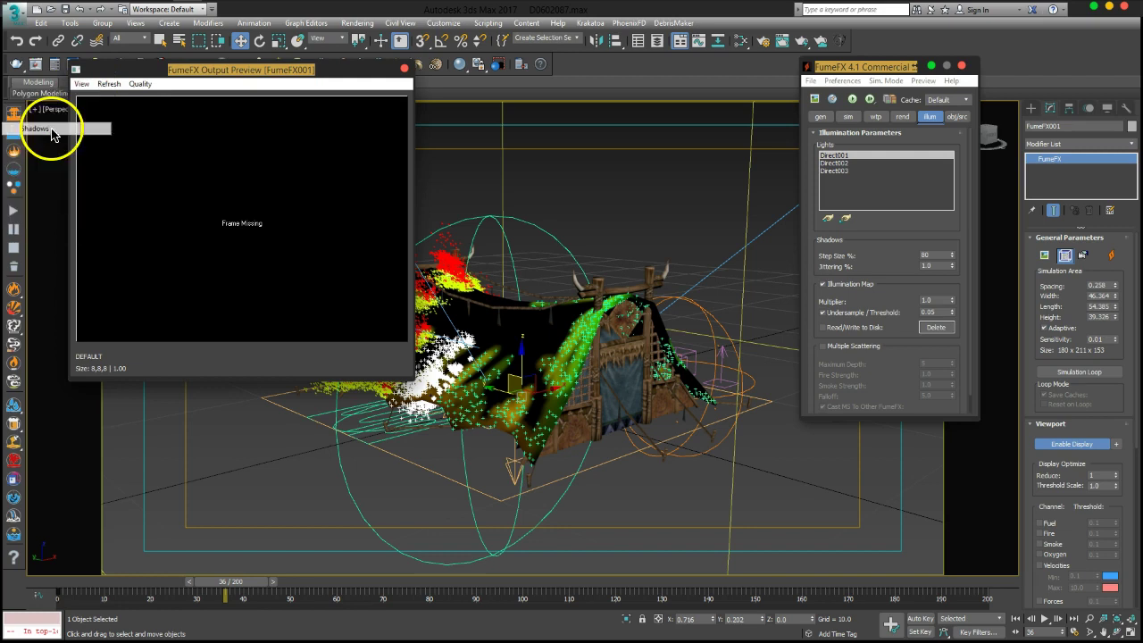
Run a test fire simulation and stop it at frame 19, shifting the preview aside
click(852, 99)
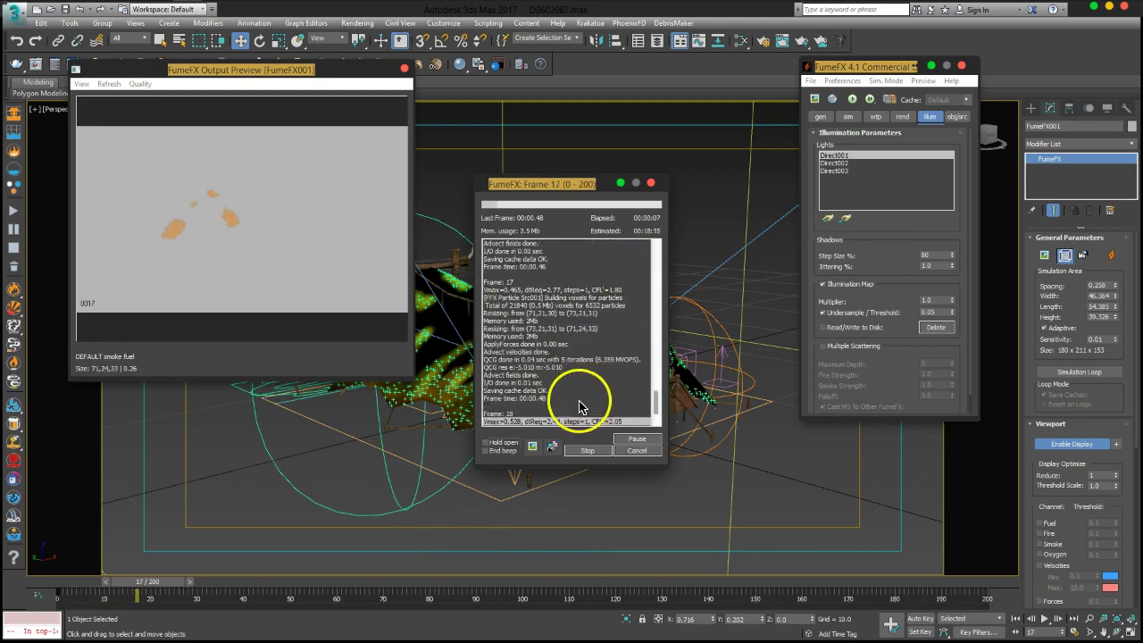
click(587, 450)
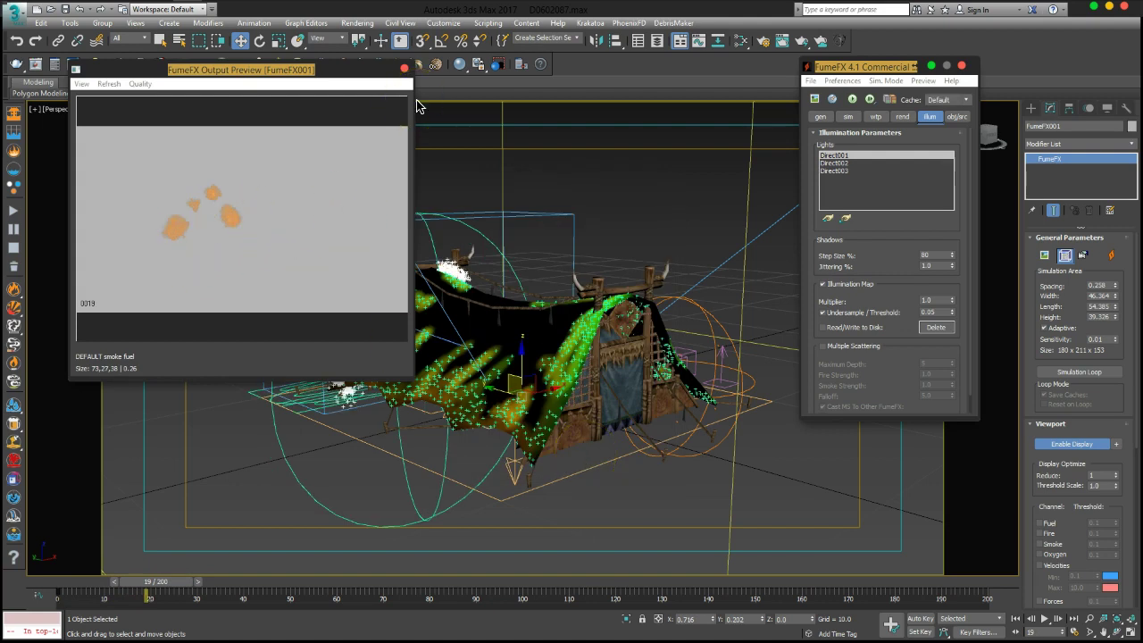
drag(248, 70, 273, 69)
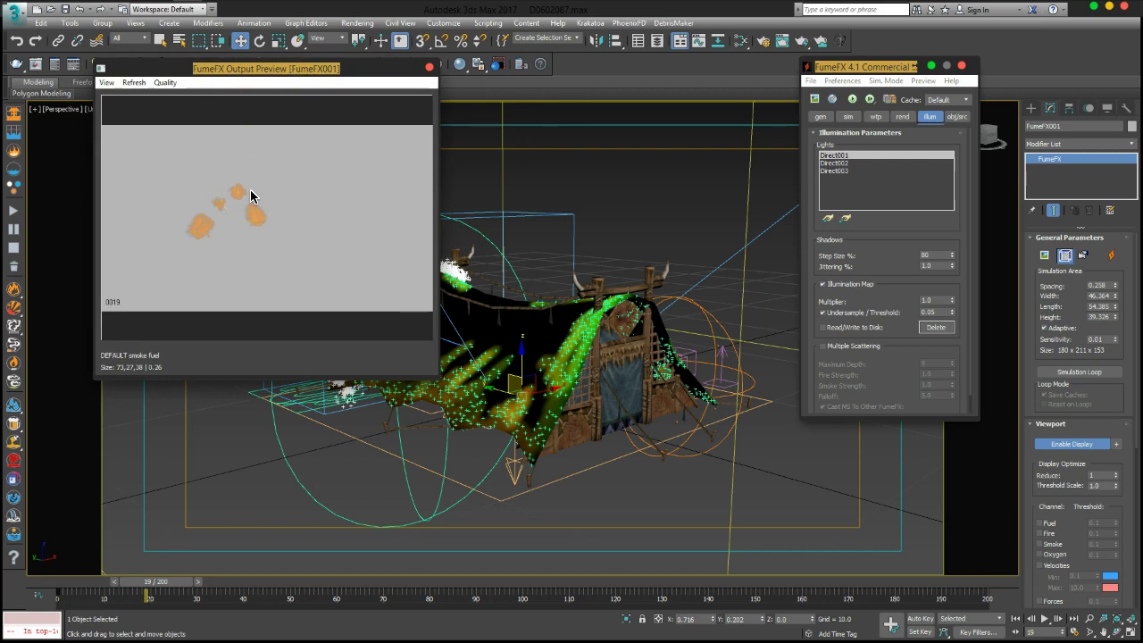
Set the environment background colour to black, close the output preview, and rewind to frame 0
click(360, 25)
click(403, 188)
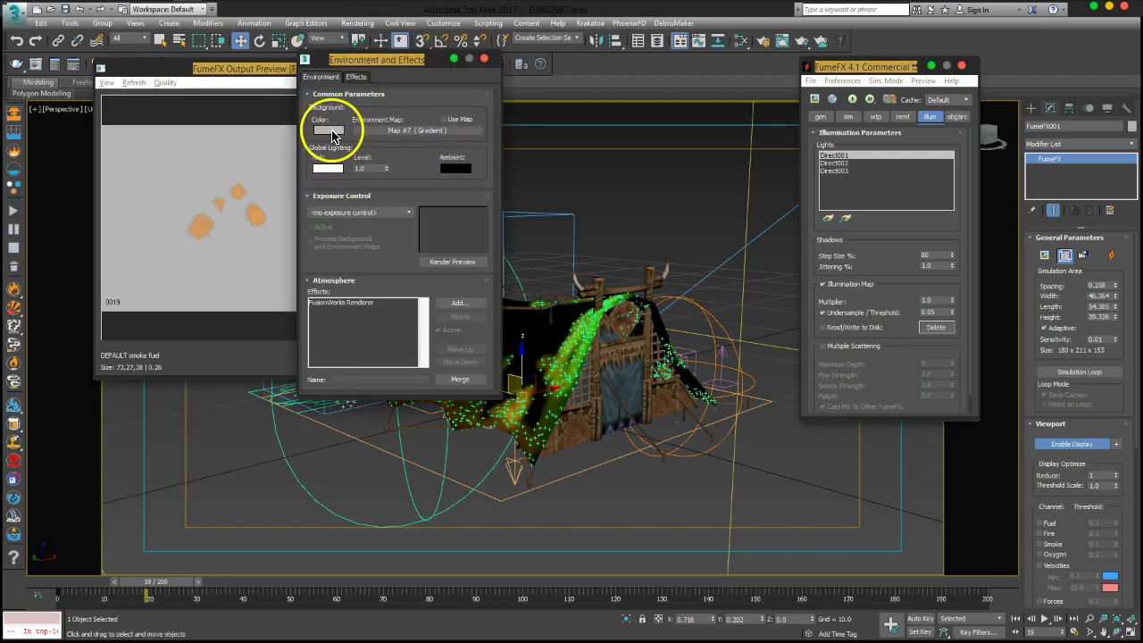
click(329, 131)
drag(393, 136, 301, 140)
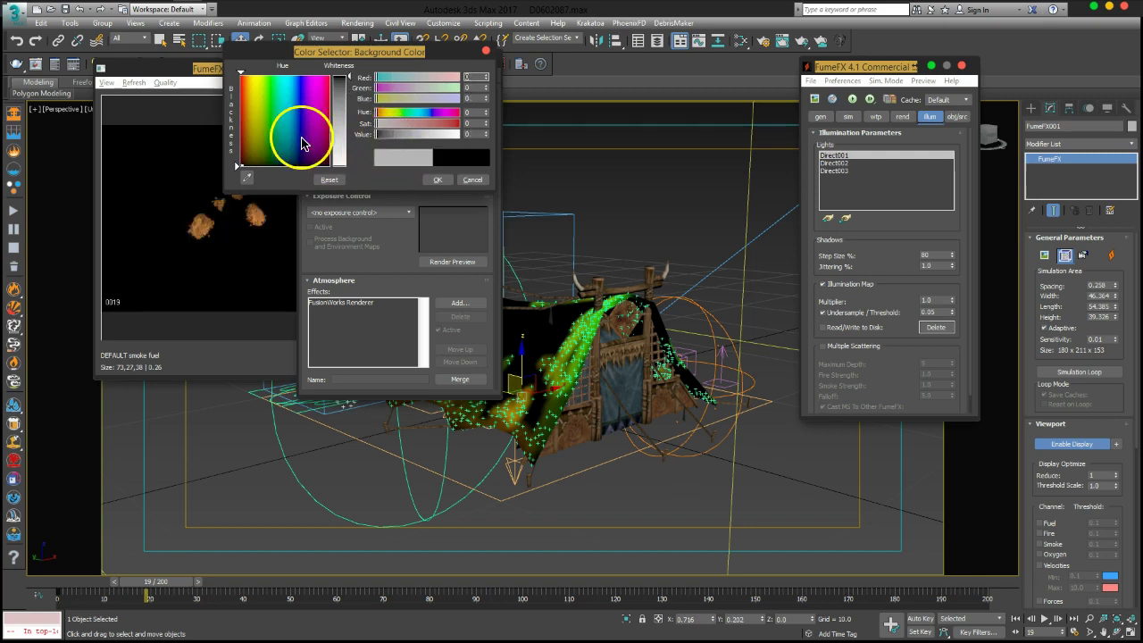
click(437, 179)
click(483, 60)
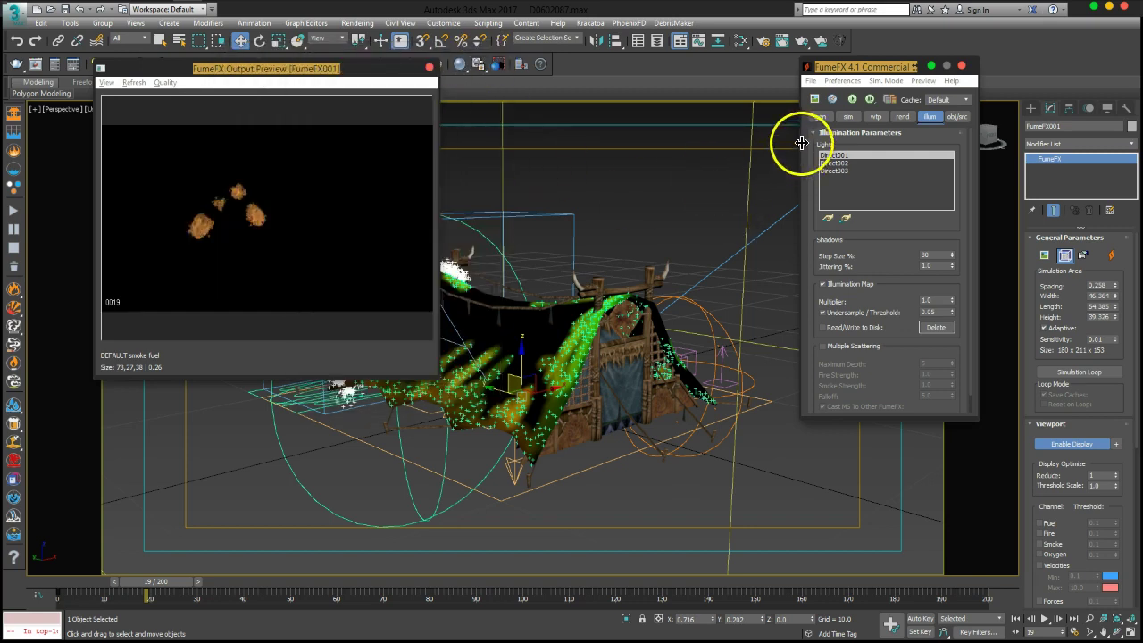
click(428, 67)
drag(124, 582, 45, 586)
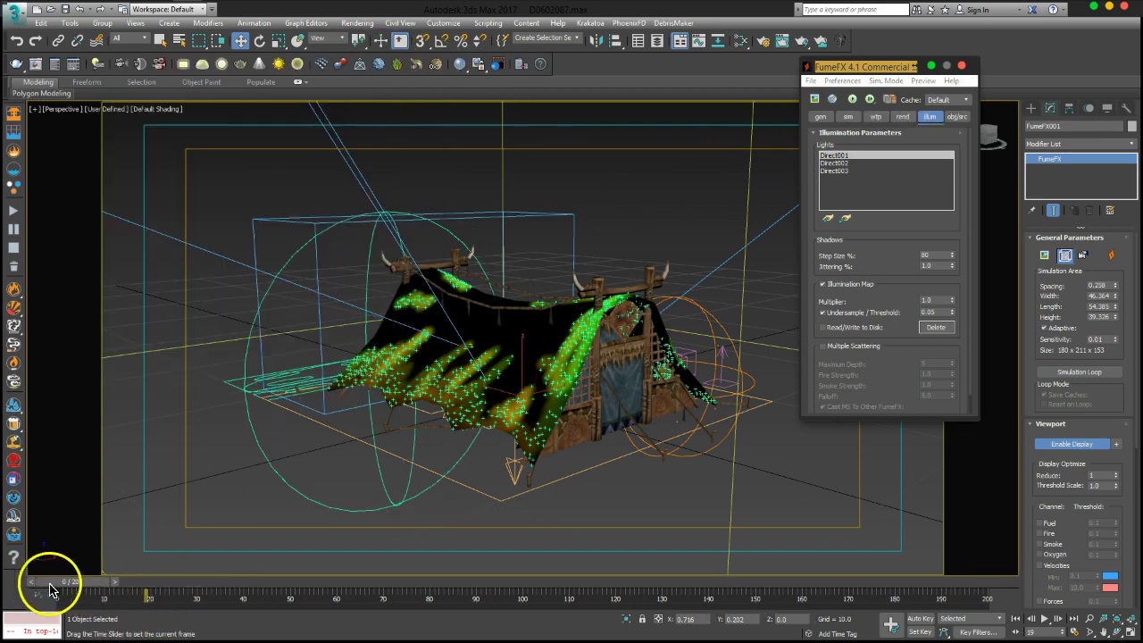
Orbit the view to face the tent's front and scrub the timeline back to the start
key(w)
alt+middle_drag(370, 357, 444, 379)
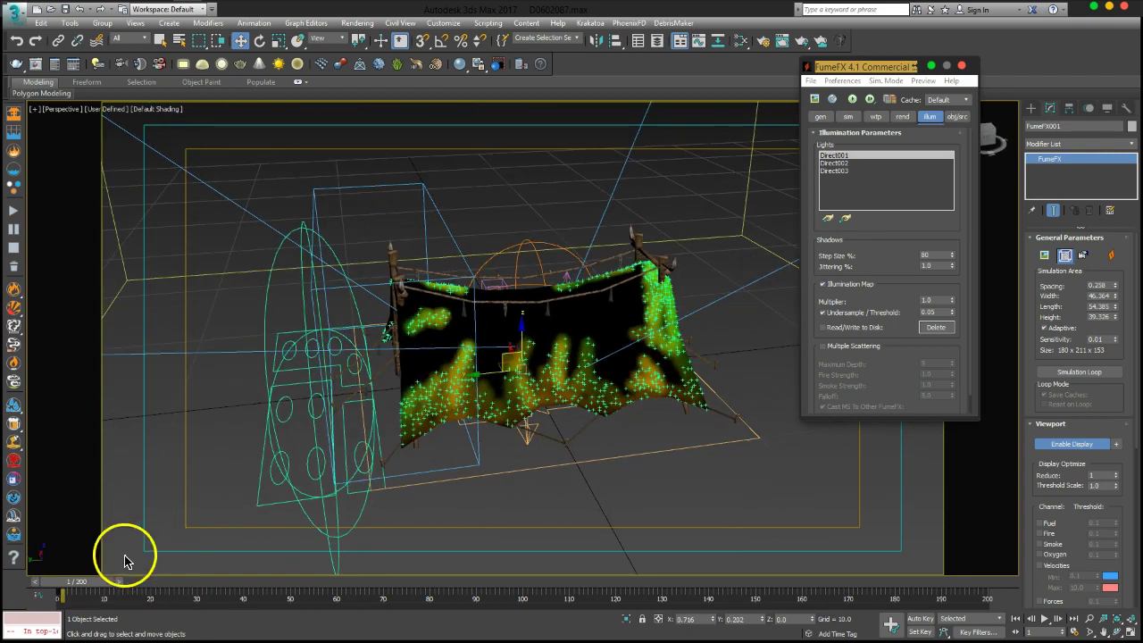
mouse_move(74, 584)
mouse_down()
mouse_move(133, 579)
mouse_move(38, 580)
mouse_up()
key(w)
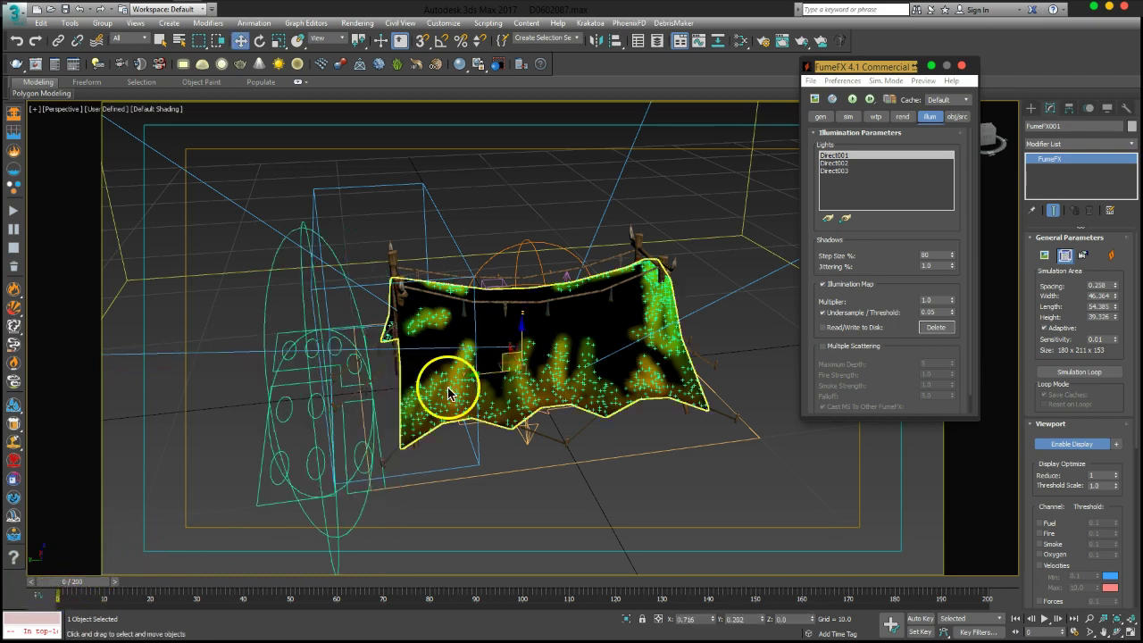
Set output Start Frame to 18 and Viewport Update to 2, then reopen the Output Preview
click(821, 116)
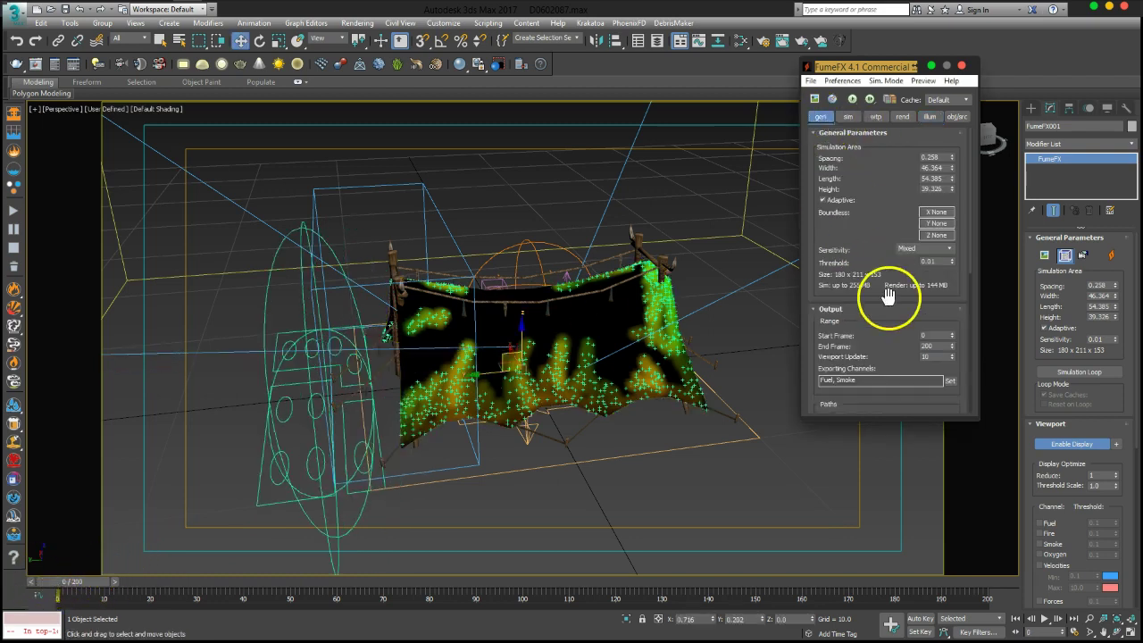
drag(898, 323, 894, 318)
drag(894, 318, 897, 269)
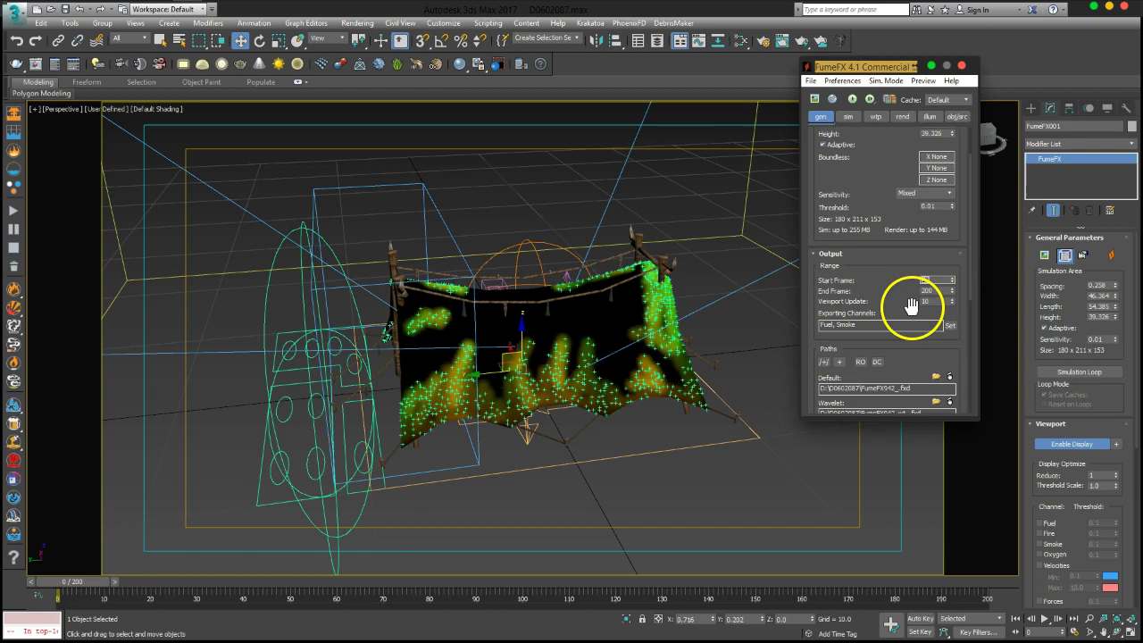
drag(912, 303, 912, 293)
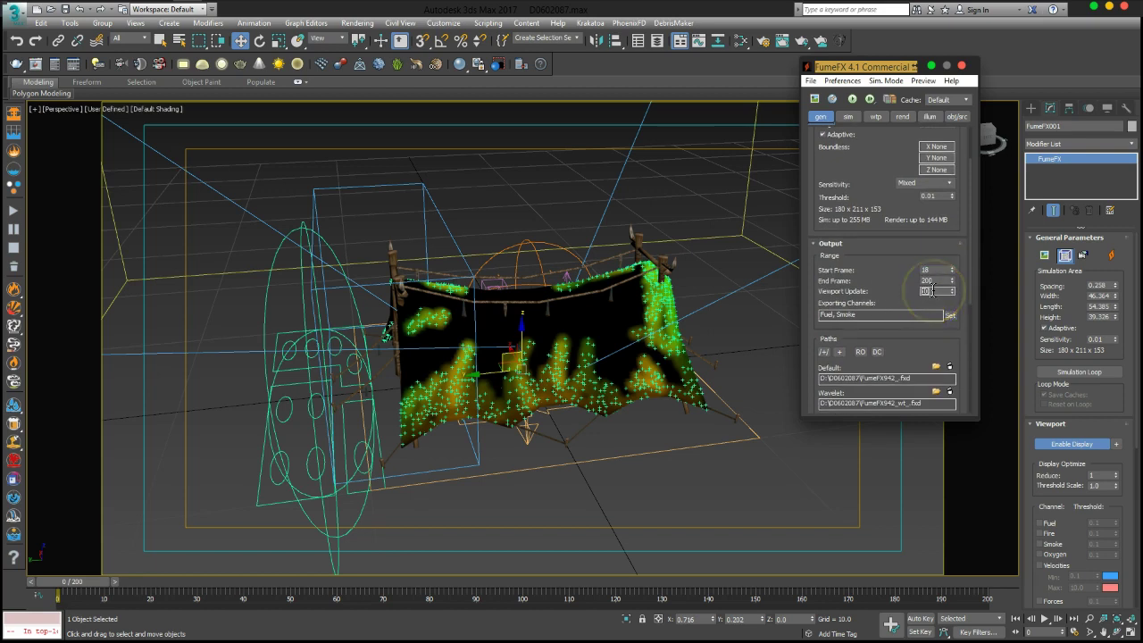
drag(919, 332, 895, 124)
mouse_move(883, 297)
mouse_down()
mouse_move(885, 274)
mouse_move(899, 383)
mouse_up()
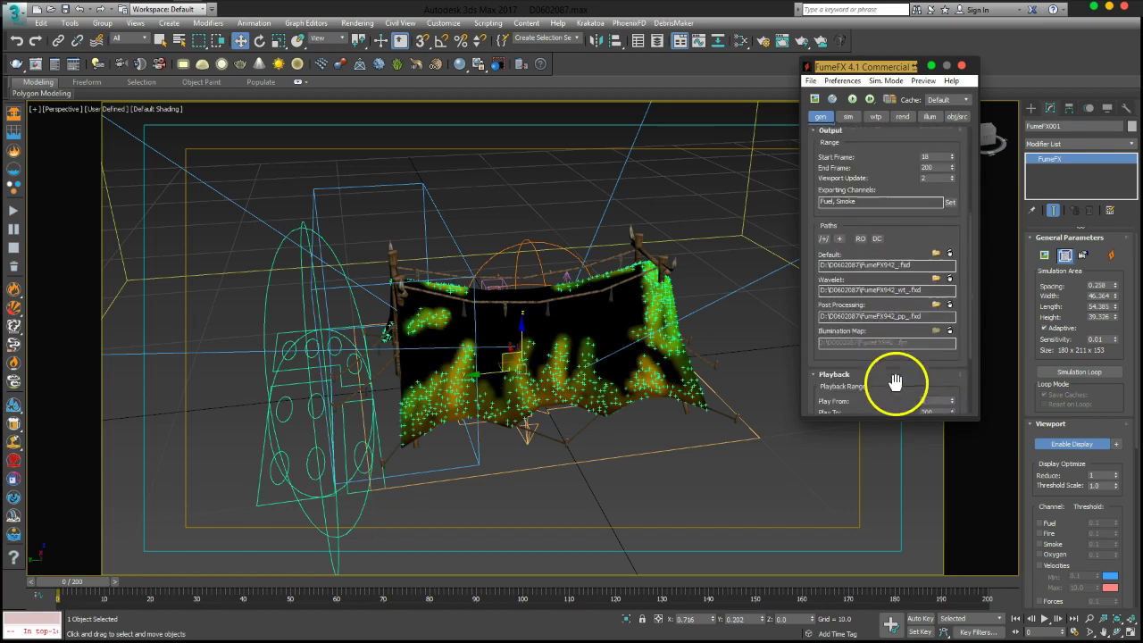
click(815, 100)
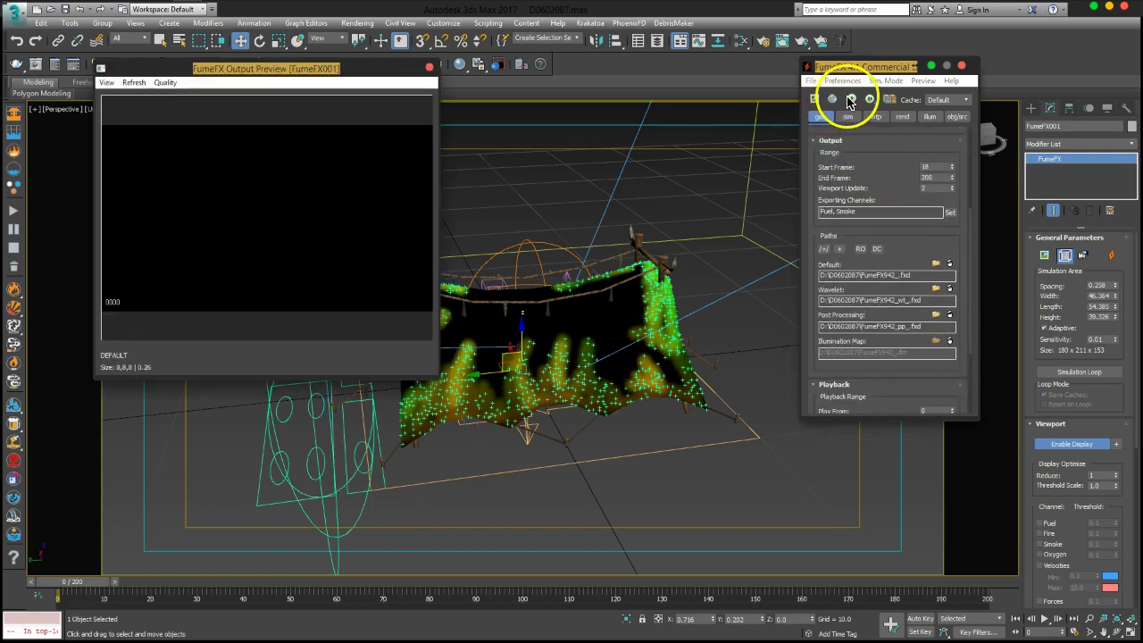
Simulate from frame 18 to about frame 43 while orbiting the tent, then stop and close progress
click(852, 100)
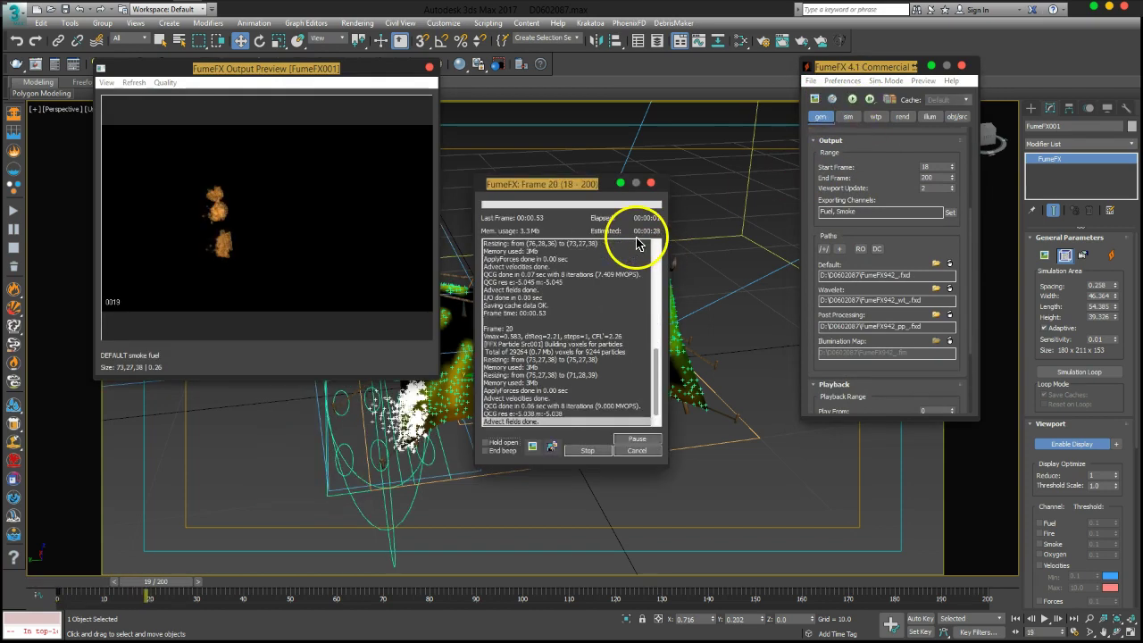
drag(536, 193, 706, 157)
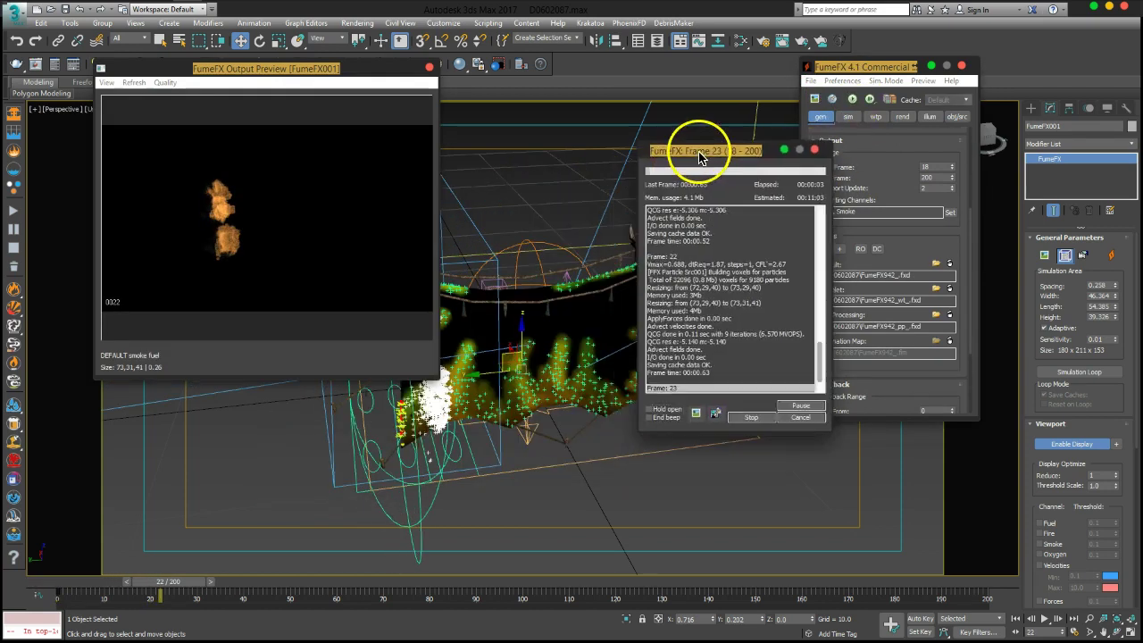
mouse_move(497, 327)
alt+middle_down()
mouse_move(465, 327)
mouse_move(530, 337)
mouse_move(502, 366)
mouse_move(516, 356)
alt+middle_up()
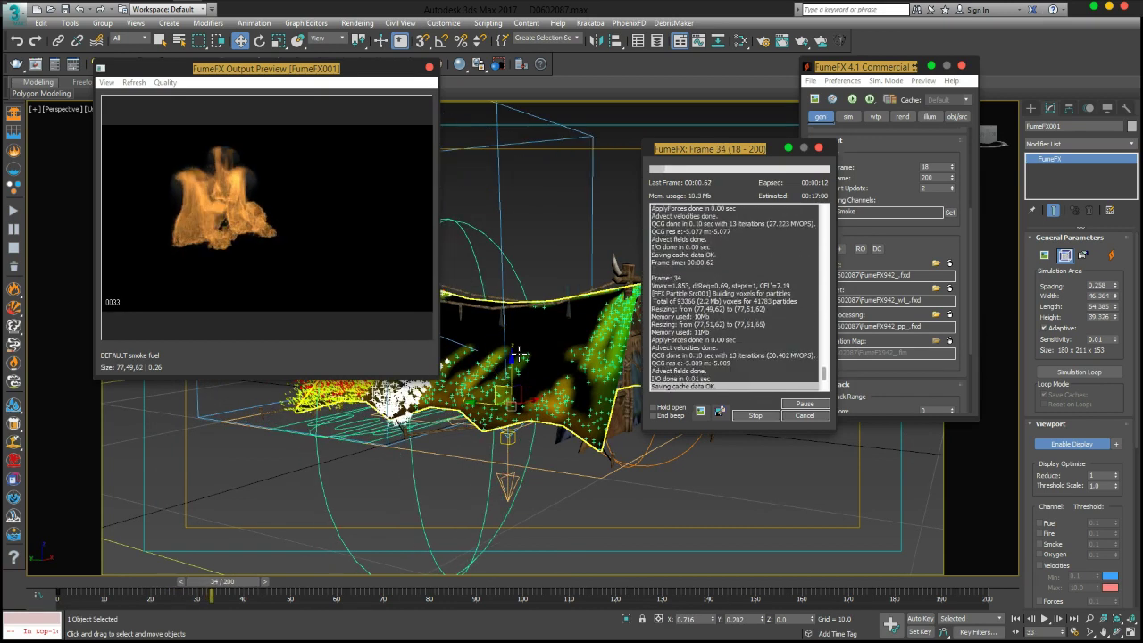
mouse_move(543, 352)
alt+middle_down()
mouse_move(554, 394)
mouse_move(543, 368)
alt+middle_up()
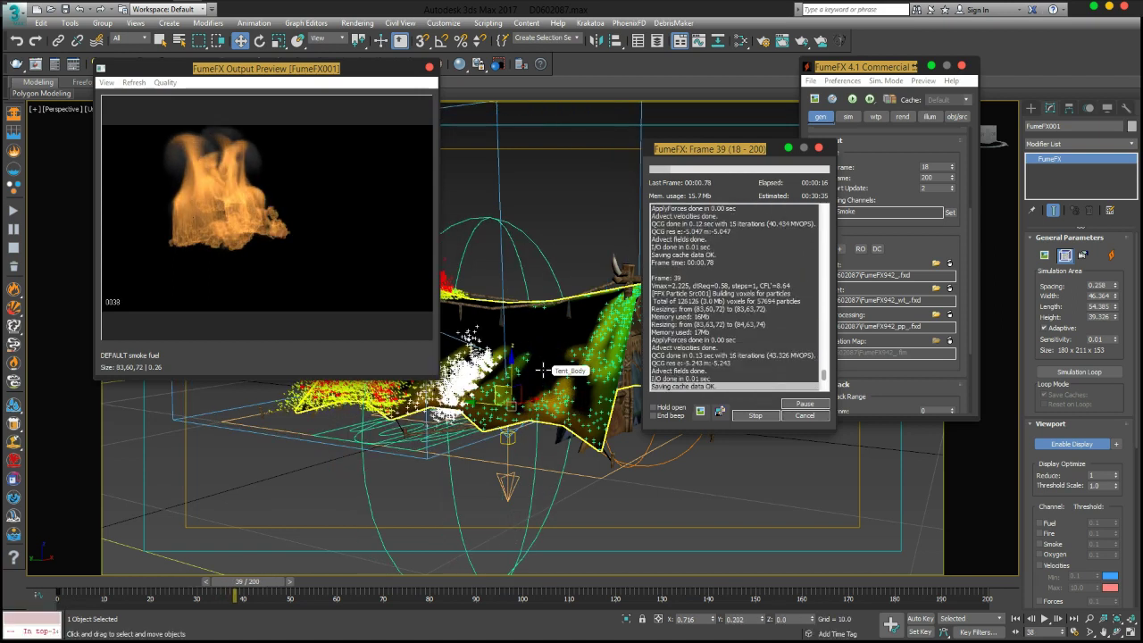
click(757, 417)
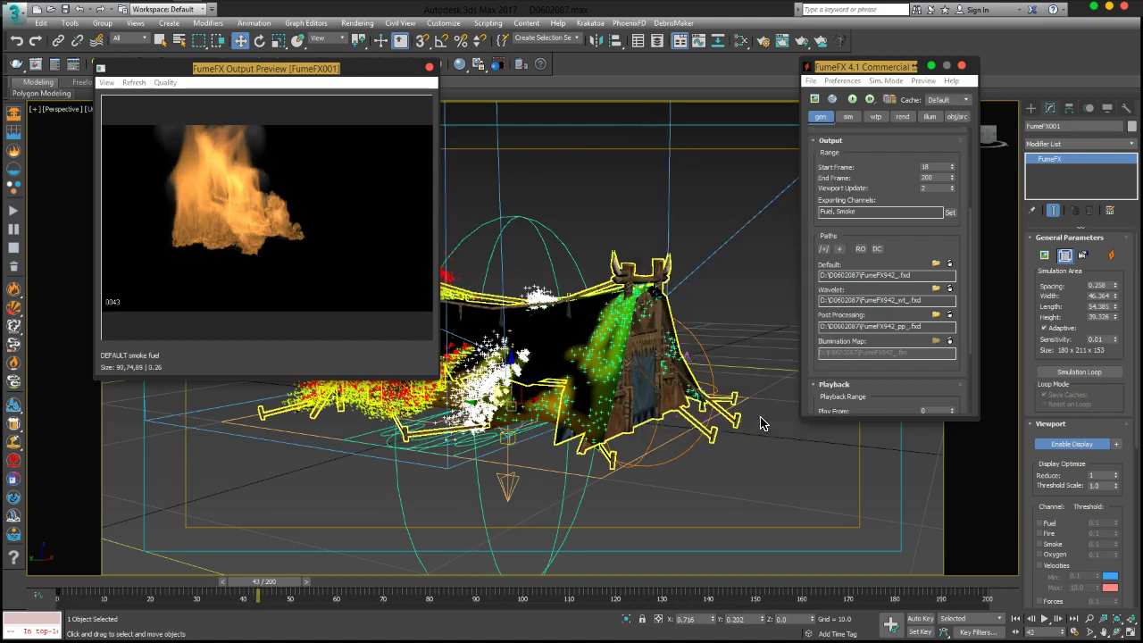
click(860, 327)
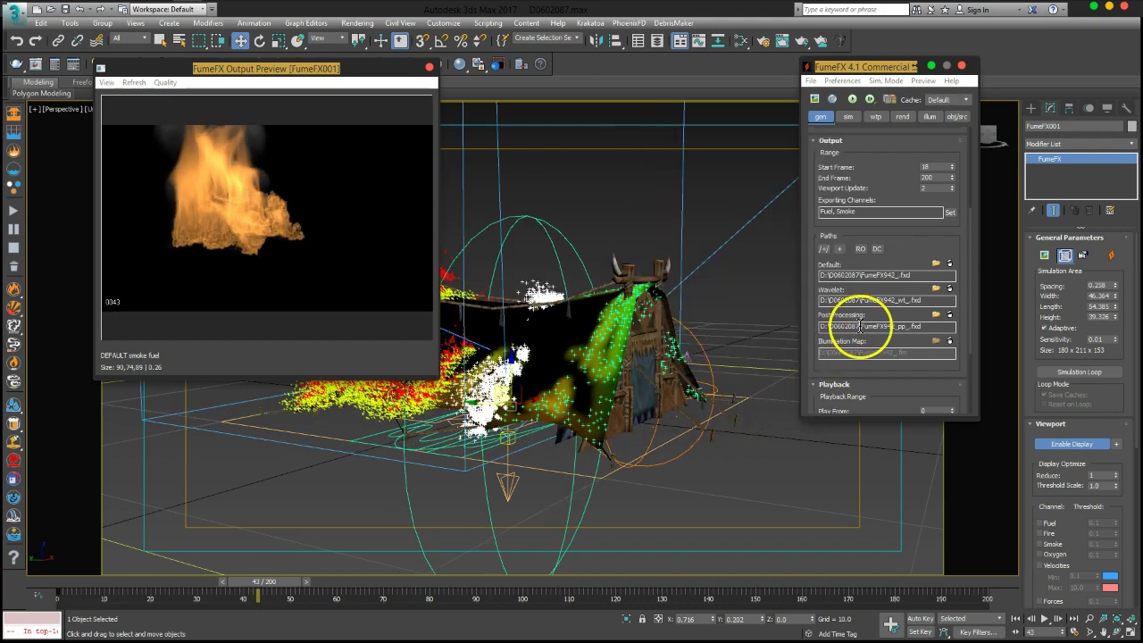
Set Turbulence Noise Scale to 1.0, review Time Scale, and start a fresh simulation from frame 18
click(848, 118)
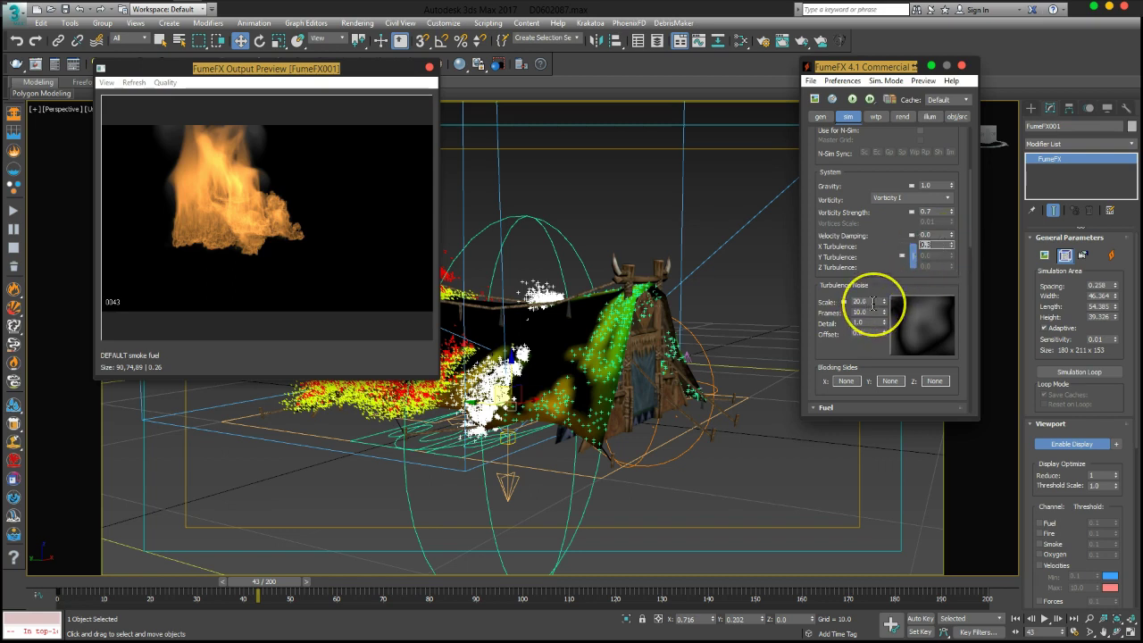
text(1)
key(Return)
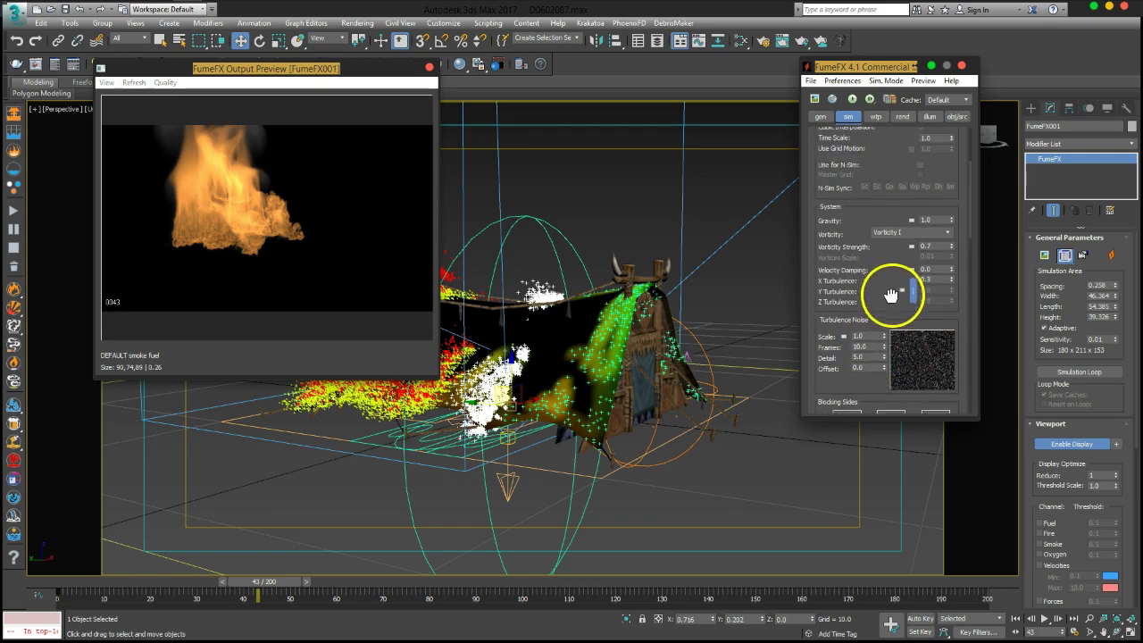
drag(885, 257, 888, 304)
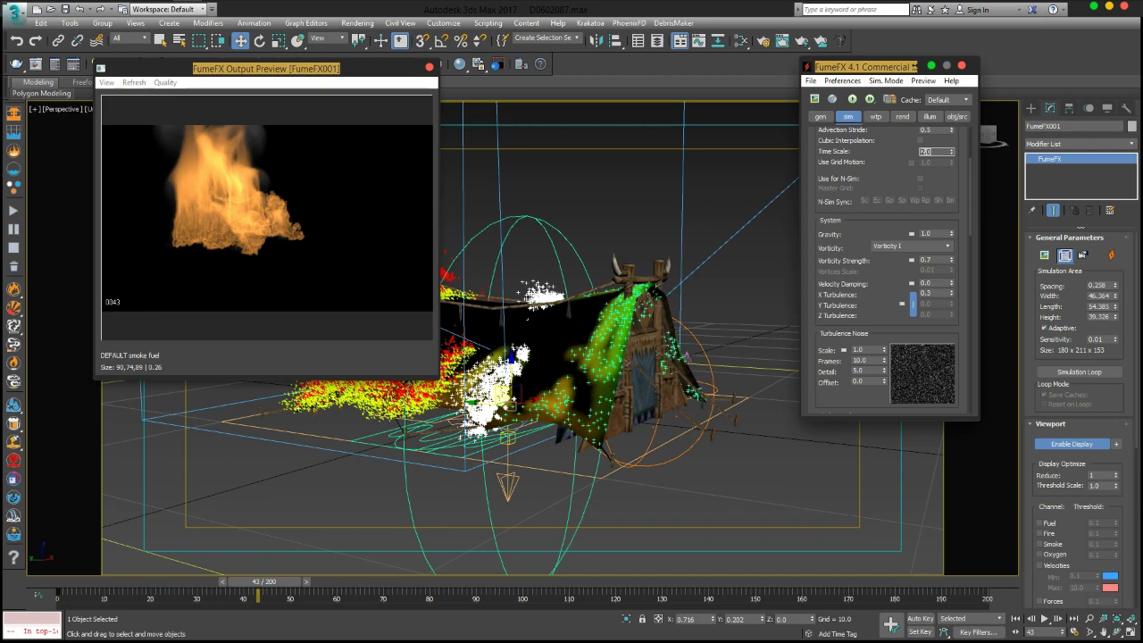
drag(880, 173, 889, 225)
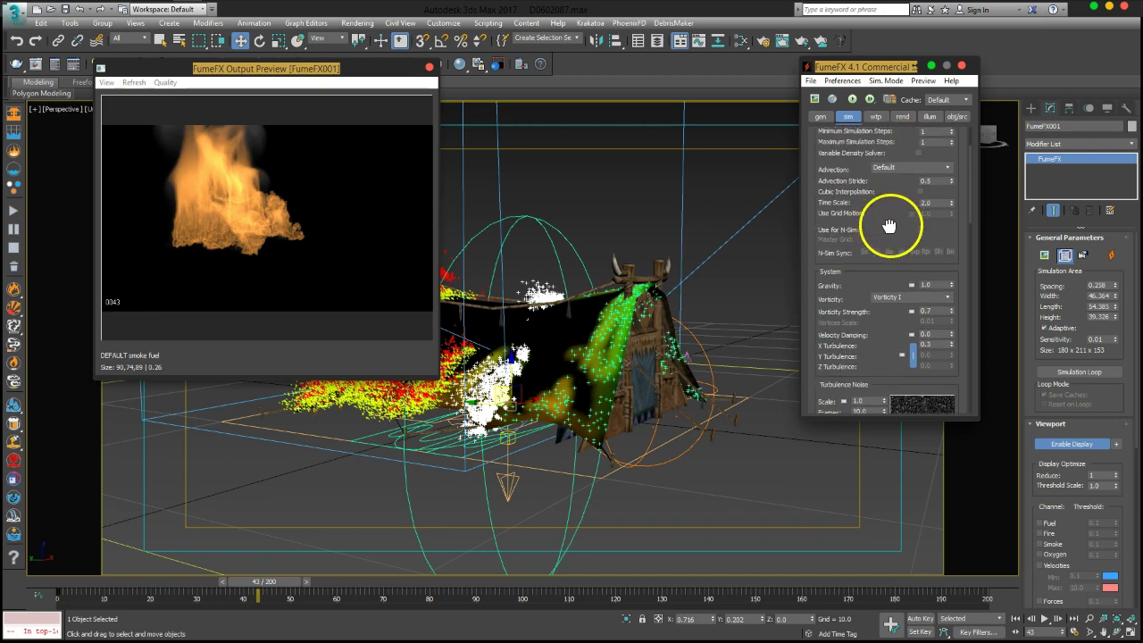
click(852, 99)
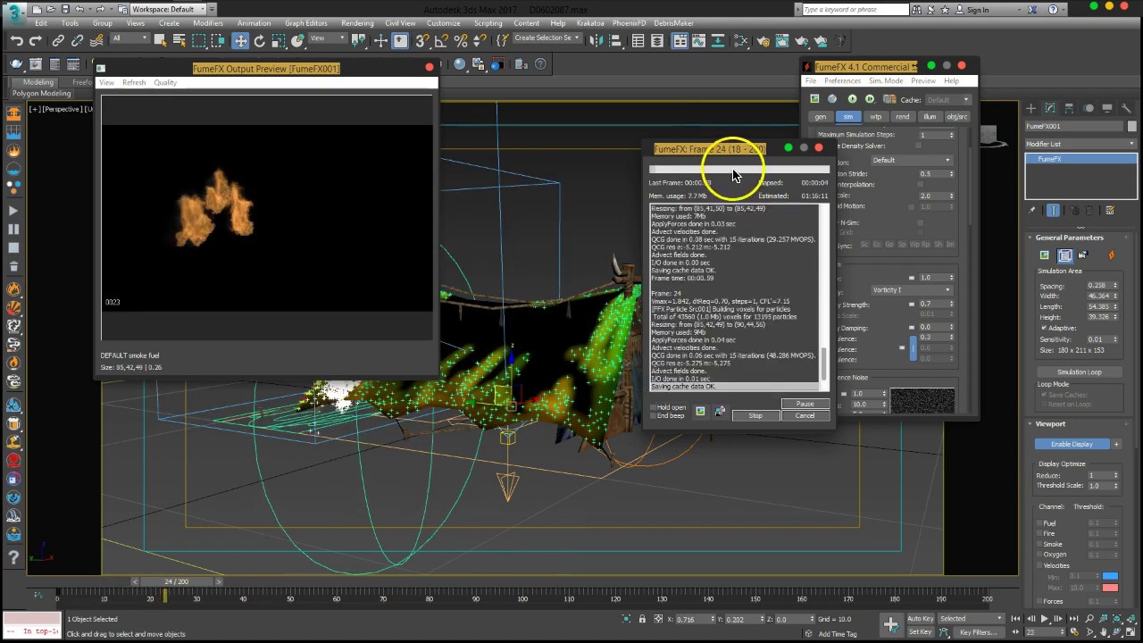
Let the finer-turbulence simulation reach frame 43 and stop it, then select the Turbulence Noise Scale value
drag(734, 148, 640, 68)
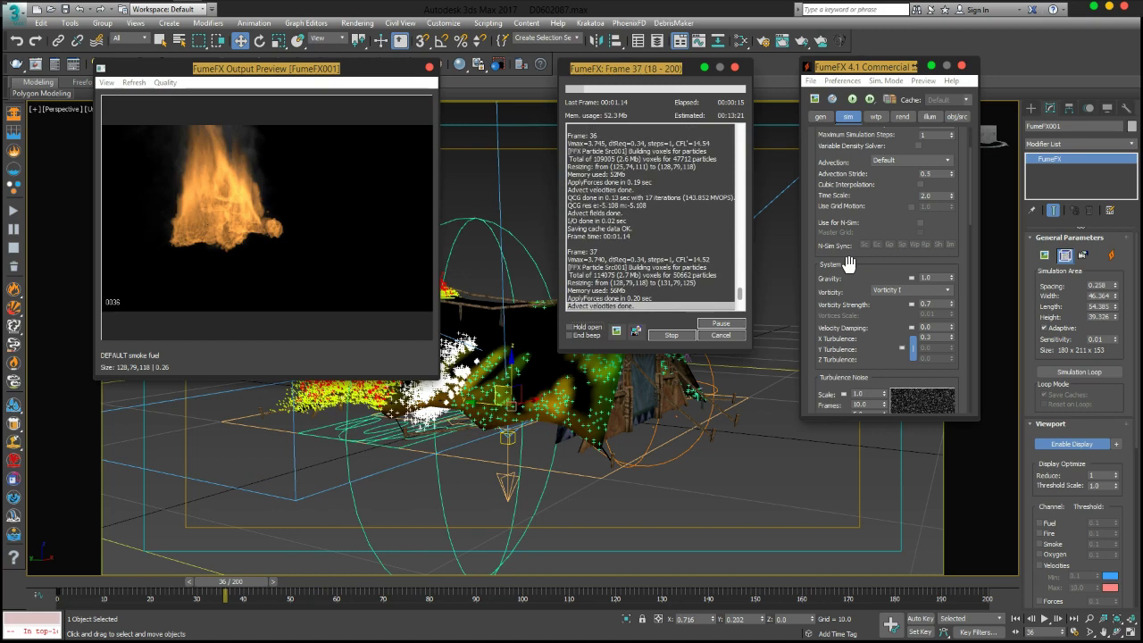
mouse_move(574, 375)
alt+middle_down()
mouse_move(605, 382)
mouse_move(562, 431)
alt+middle_up()
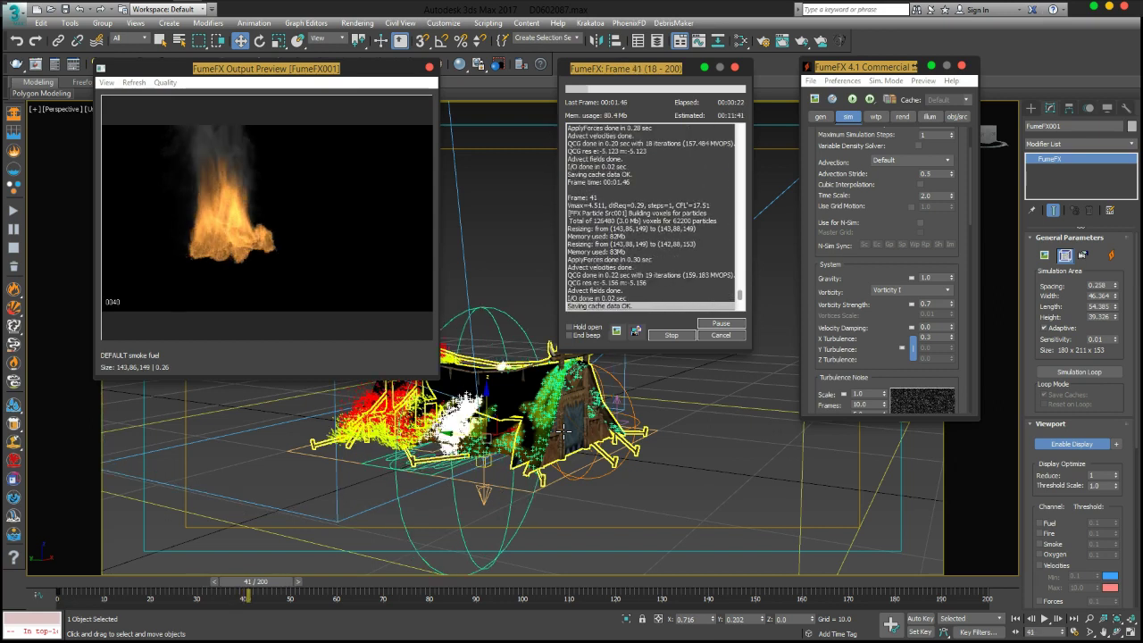
click(671, 335)
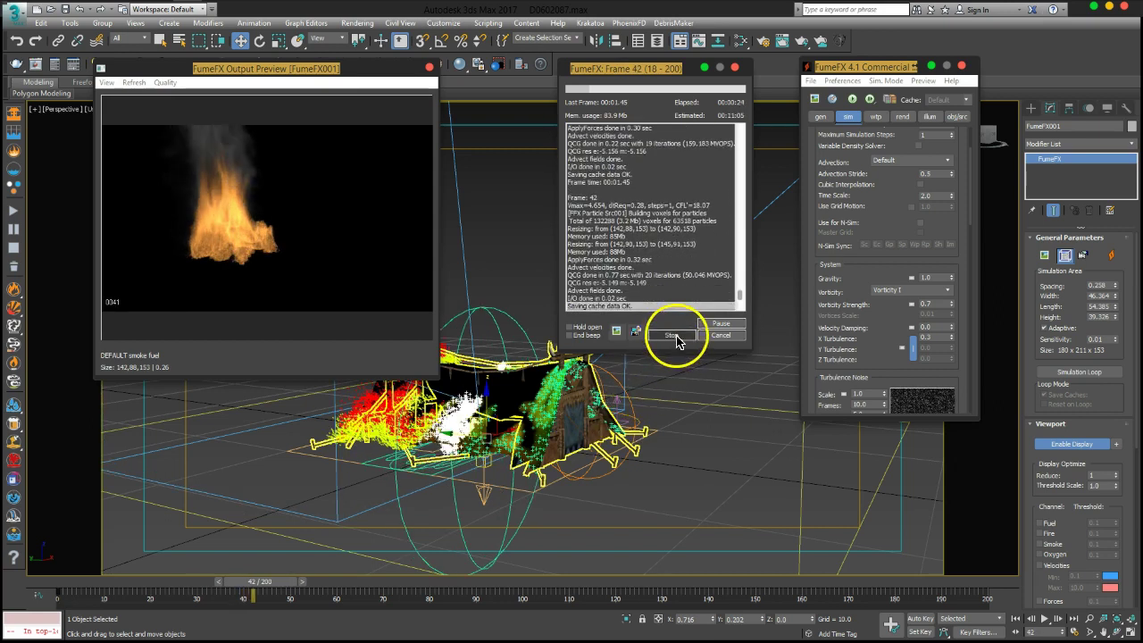
double_click(860, 394)
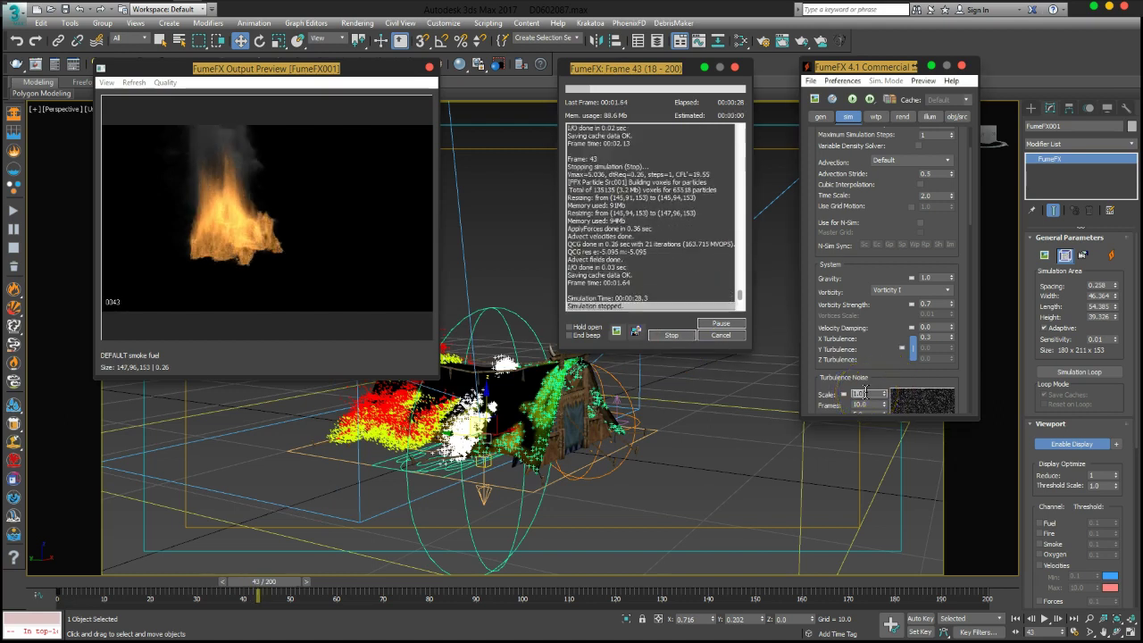
text(2.5)
scroll(873, 381, down, 2)
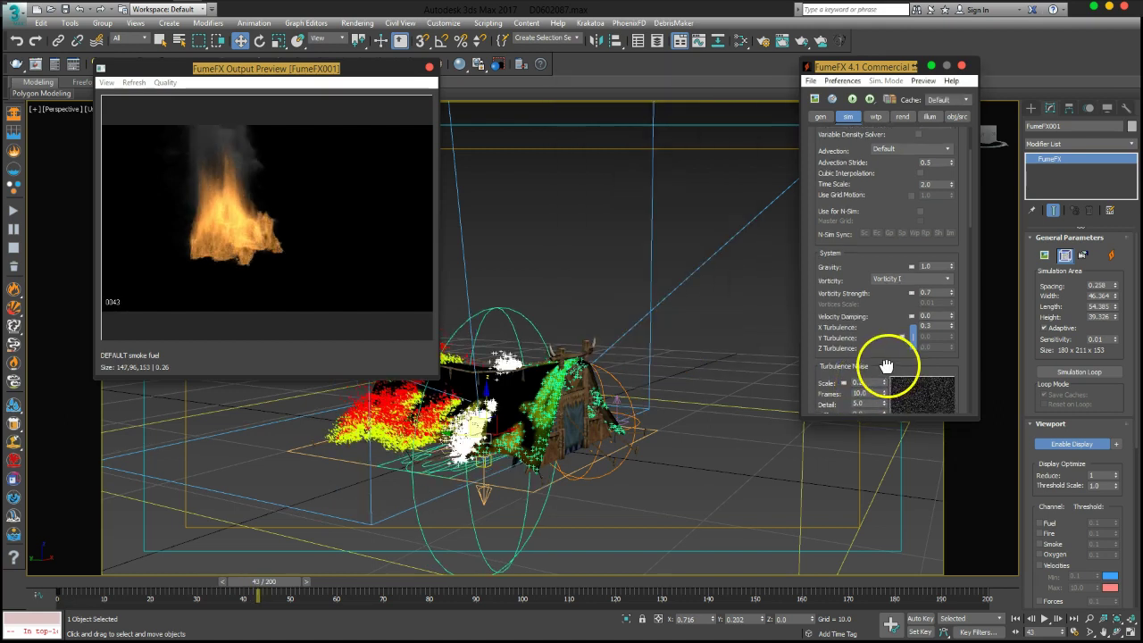
Run the simulation from frame 18 and stop it around frame 51 to inspect the flames
click(851, 99)
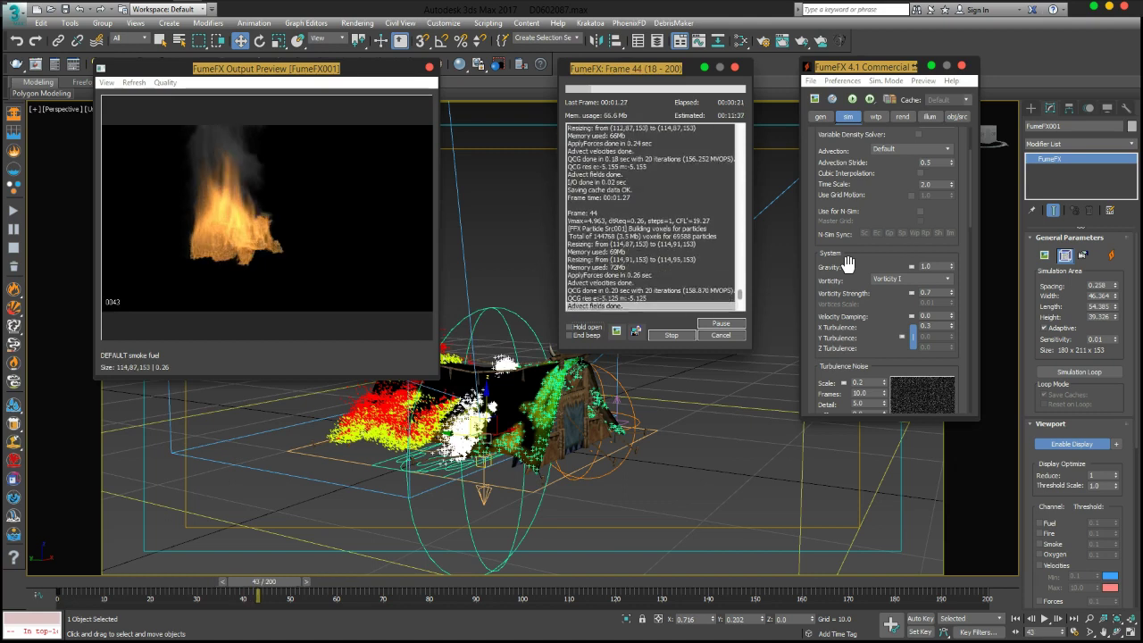
click(668, 338)
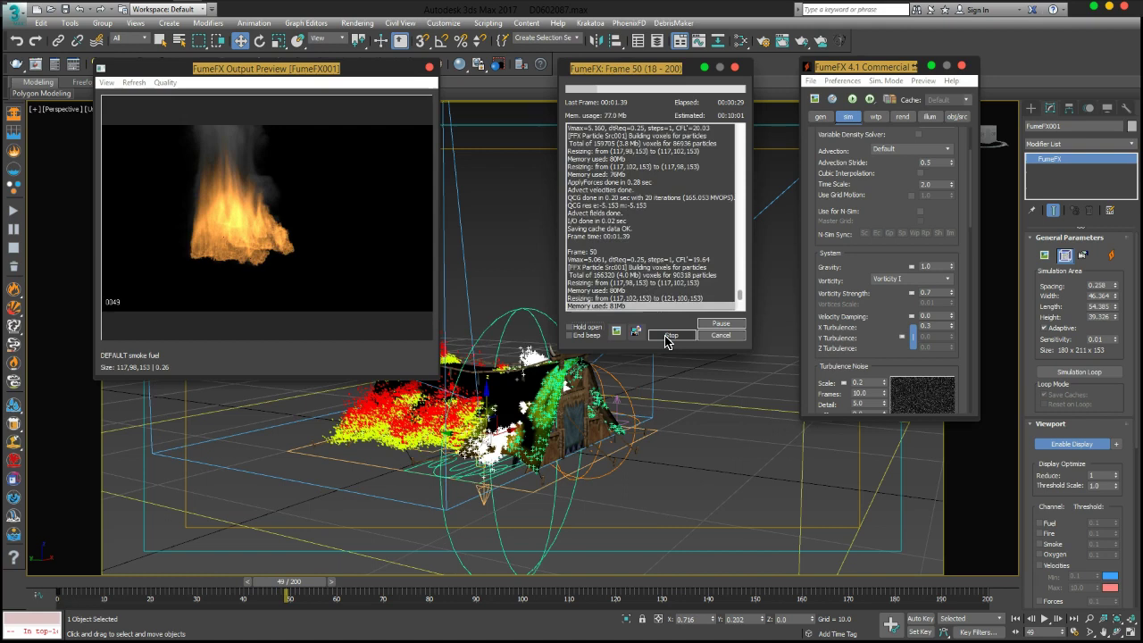
click(669, 336)
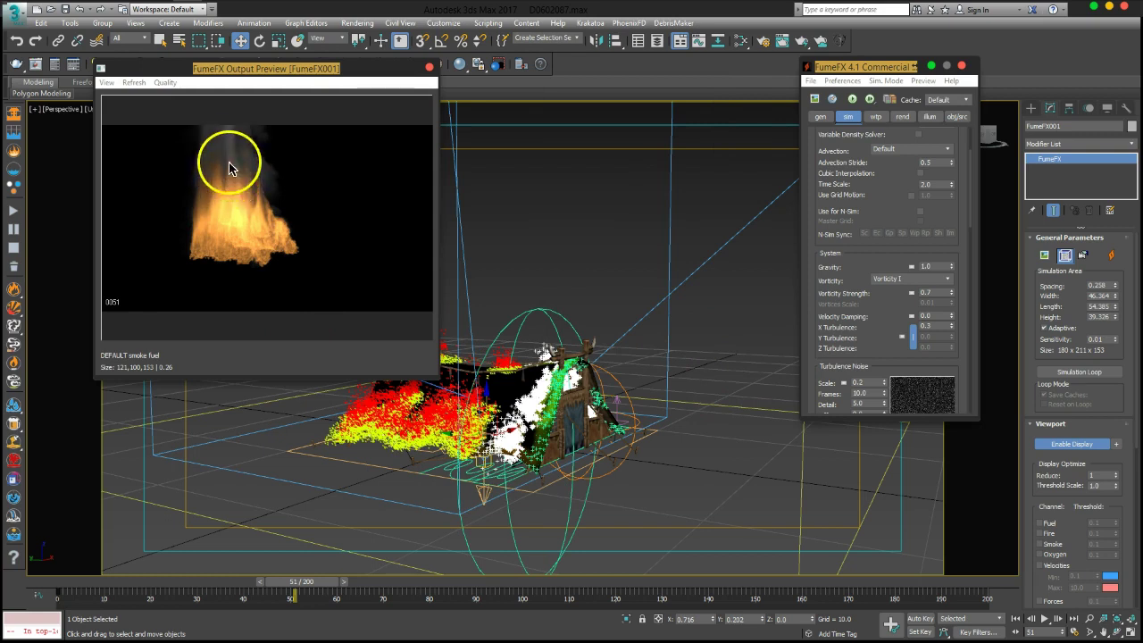
drag(878, 349, 876, 200)
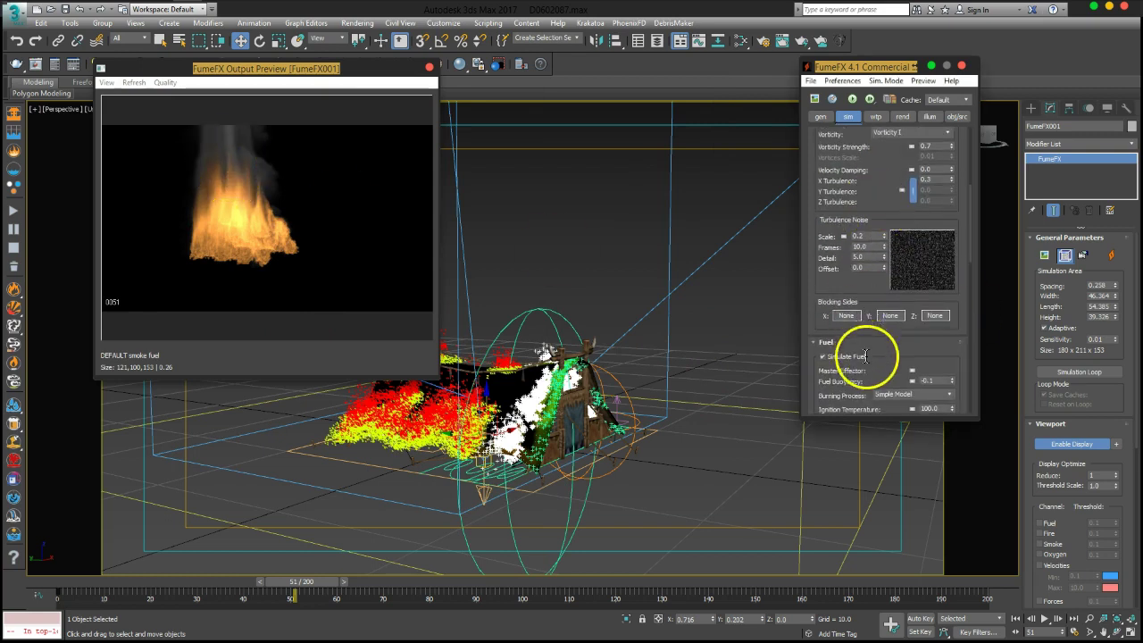
Set fuel Expansion to 1.3, enable Fire Creates Smoke, and start a new simulation
drag(884, 370, 882, 224)
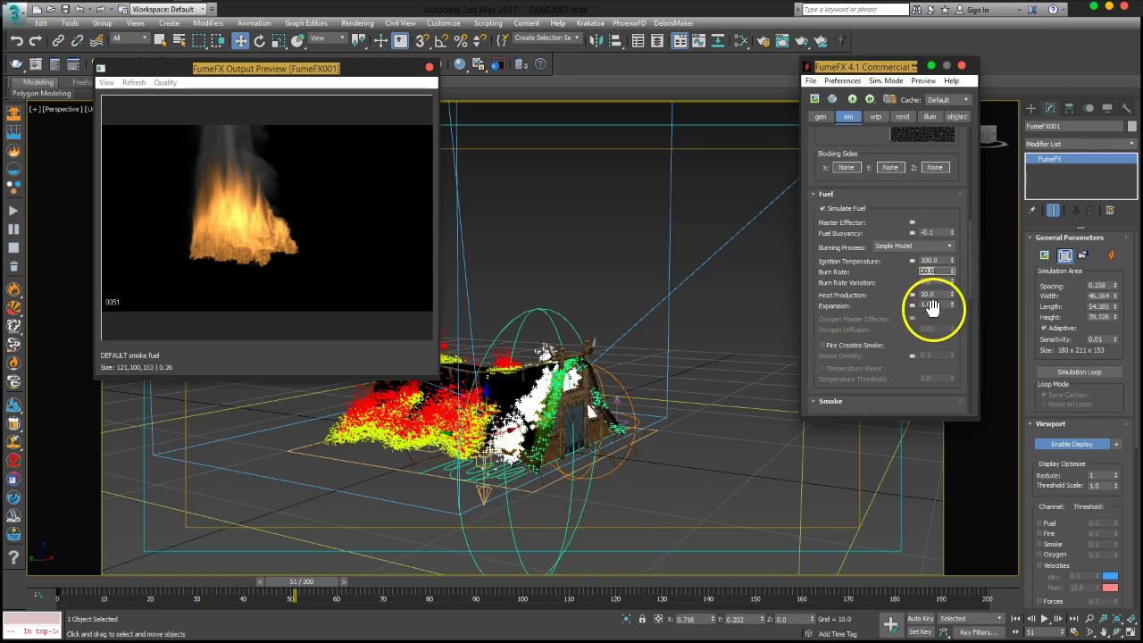
double_click(928, 304)
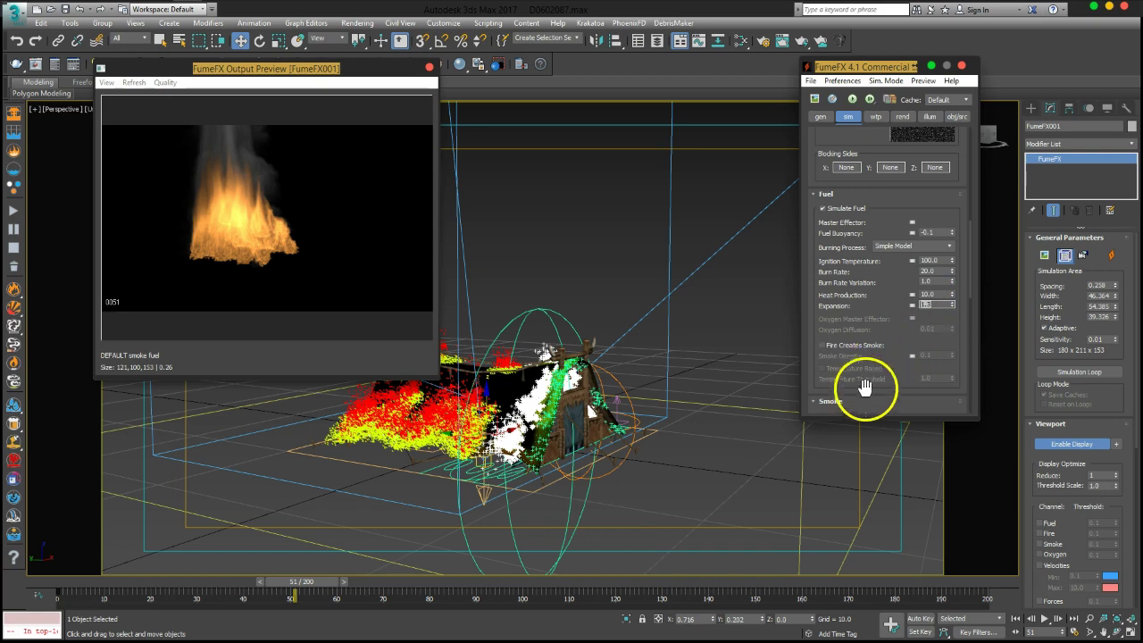
drag(864, 380, 862, 375)
click(830, 343)
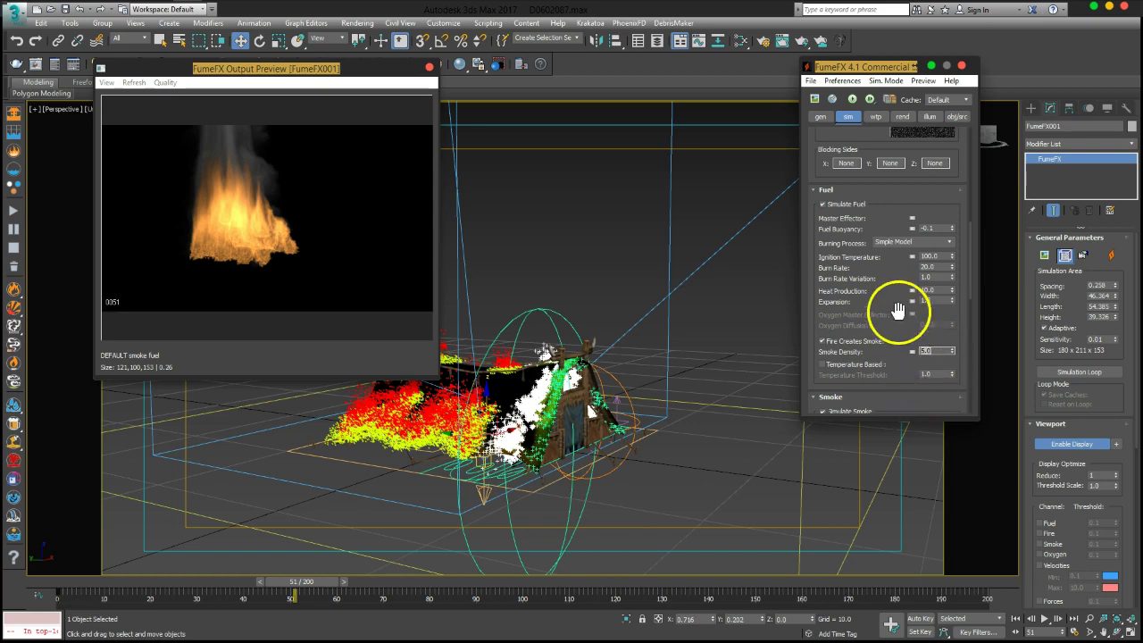
click(854, 104)
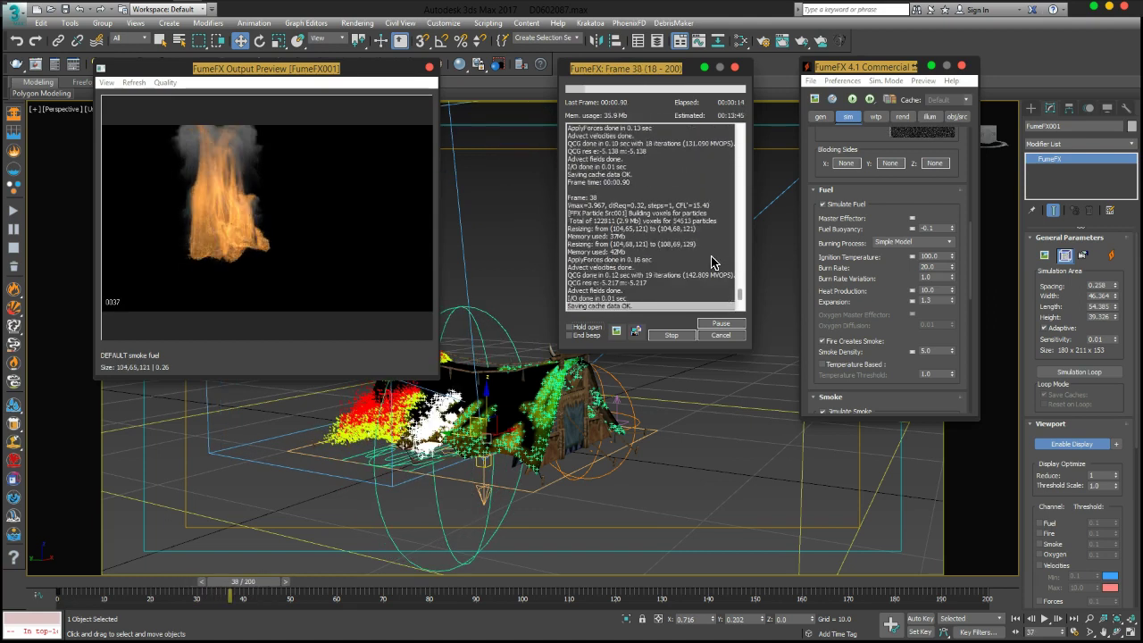
Stop the simulation, lower Temperature Buoyancy to 0.1 and run it again
click(681, 338)
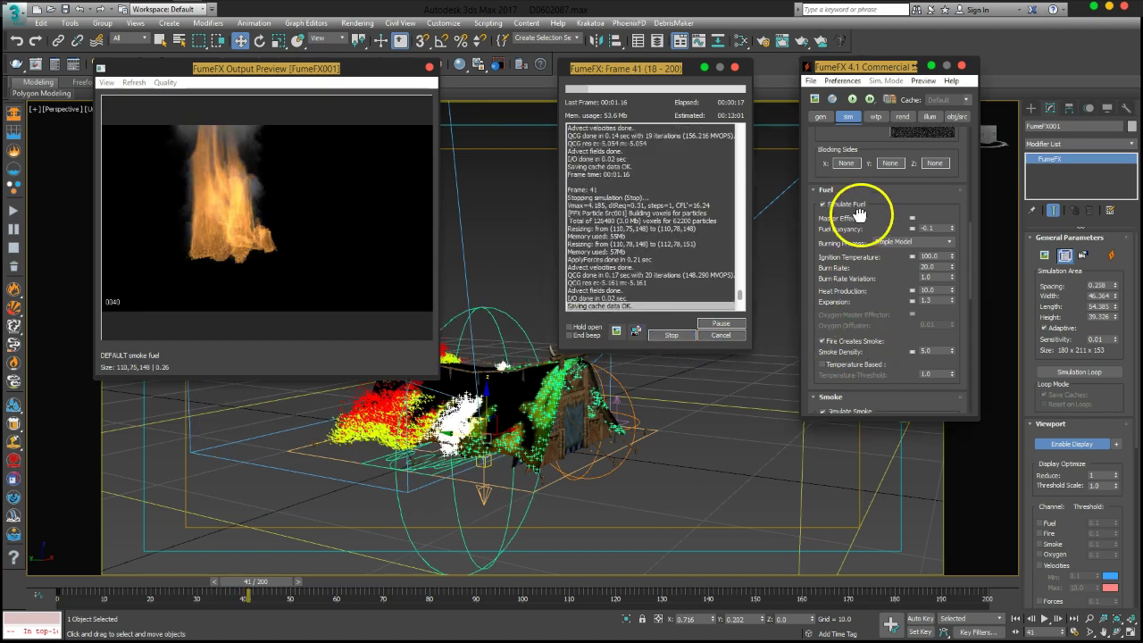
scroll(865, 228, down, 5)
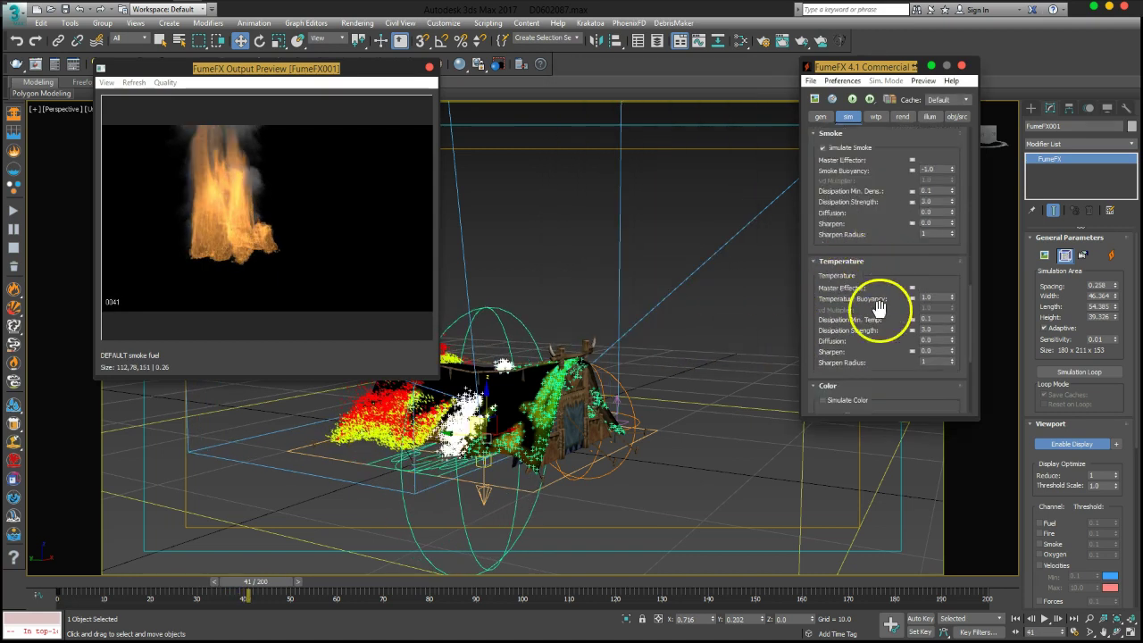
double_click(929, 297)
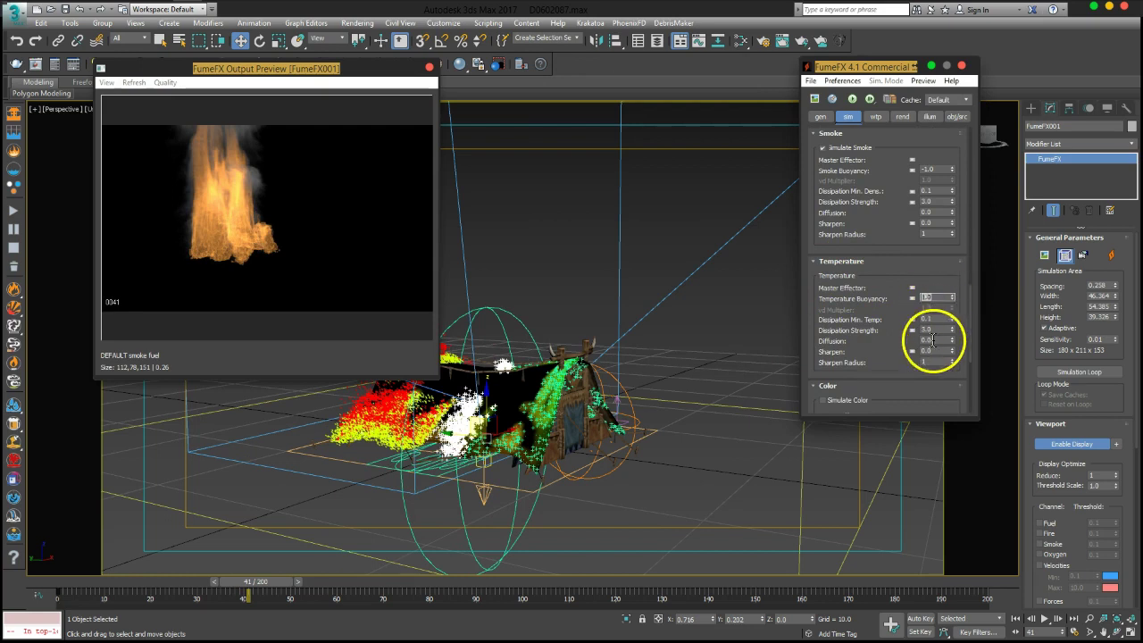
text(0.1)
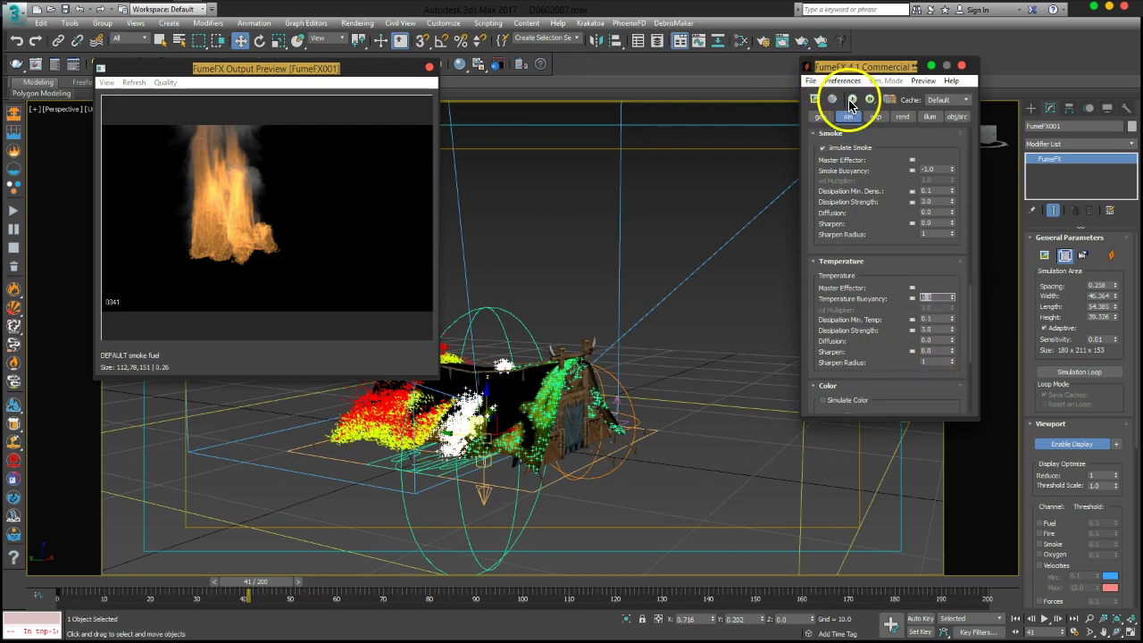
click(852, 99)
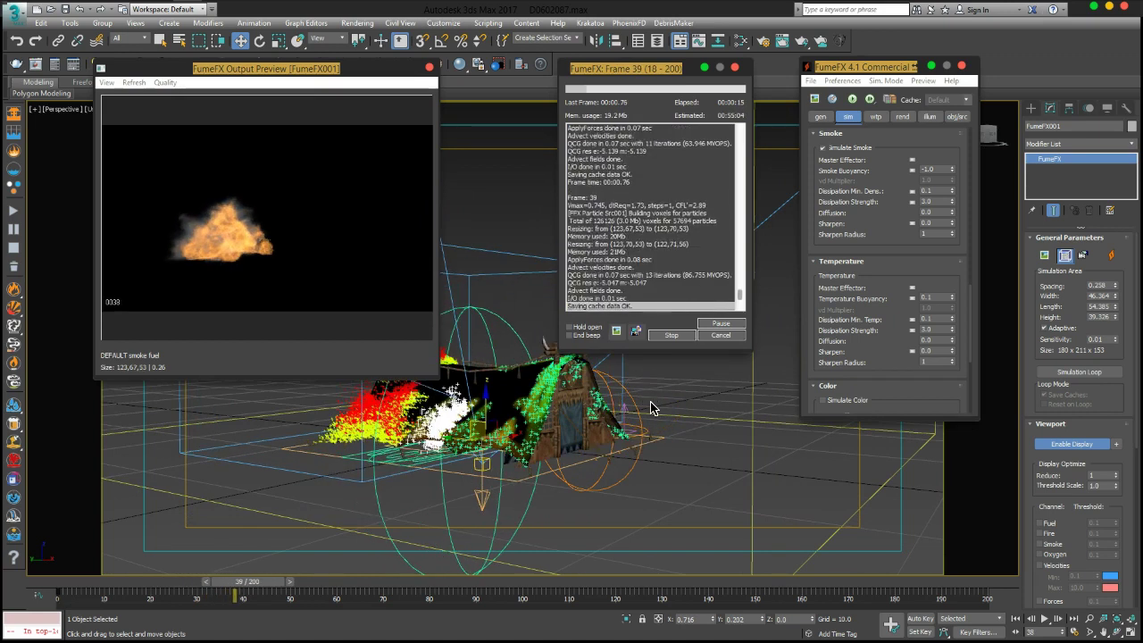
Change Temperature Buoyancy to 0.2 and restart the simulation, viewing the tent side-on
click(672, 336)
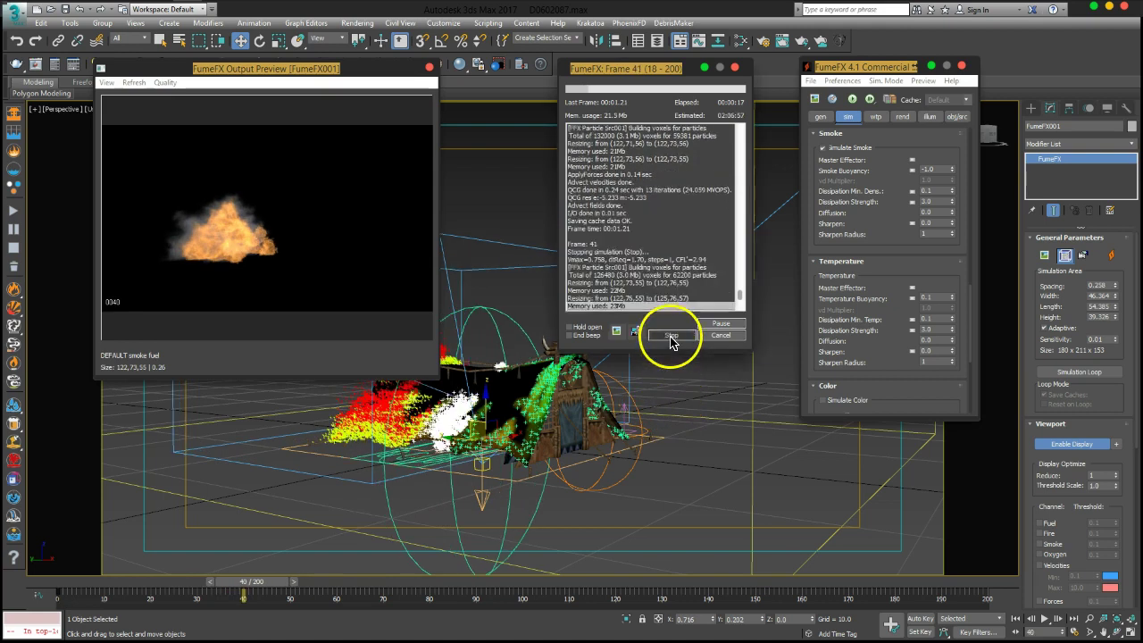
double_click(931, 298)
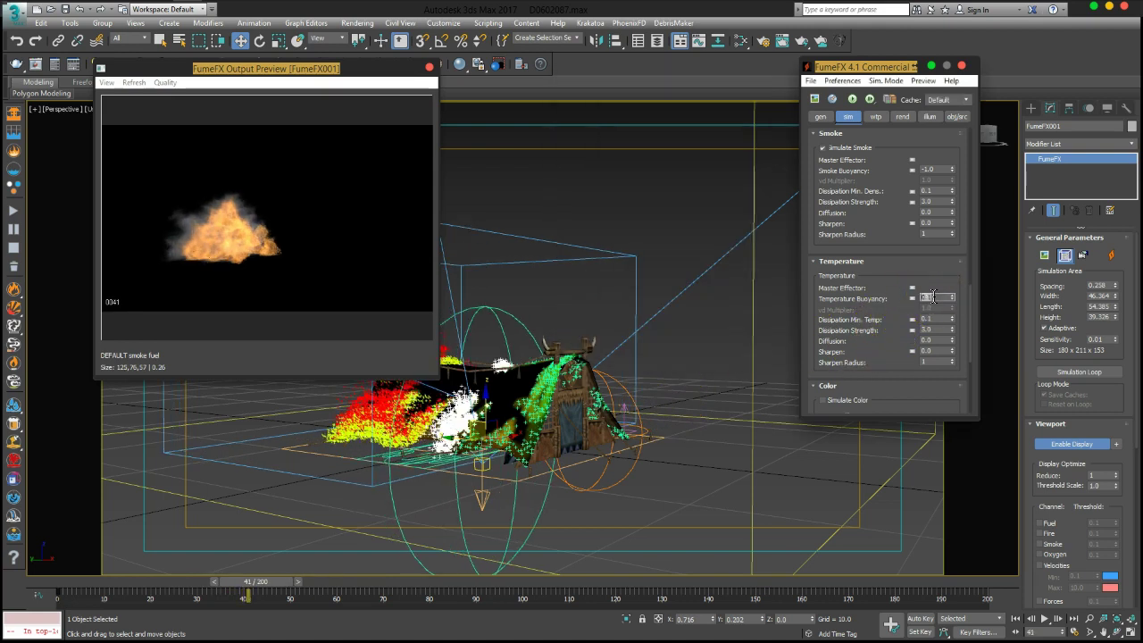
click(852, 99)
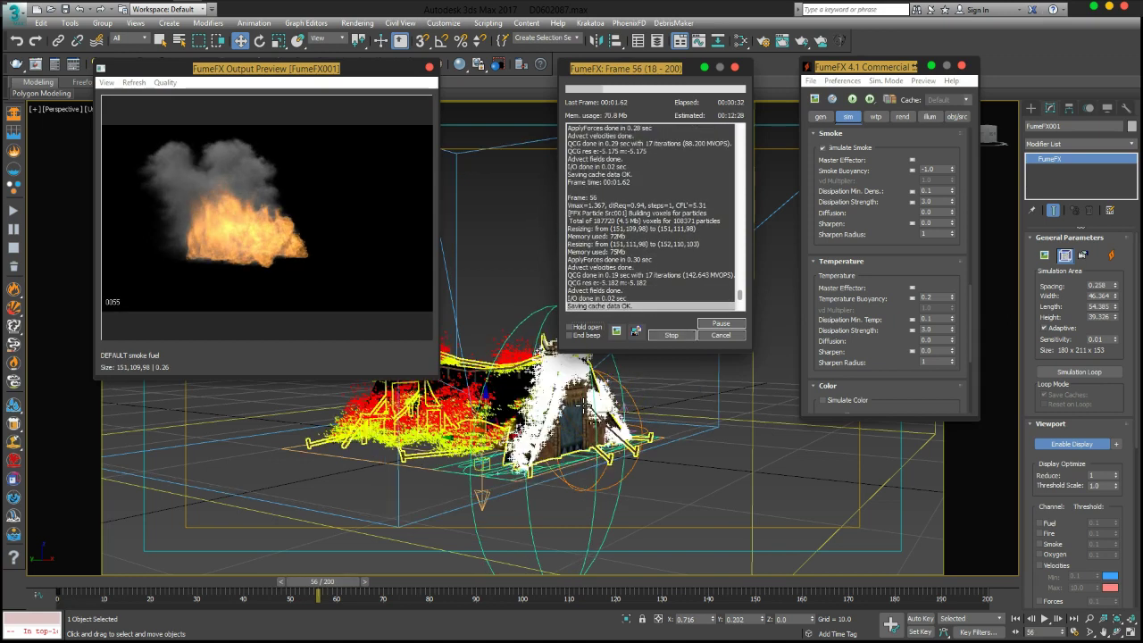
alt+middle_drag(588, 430, 471, 451)
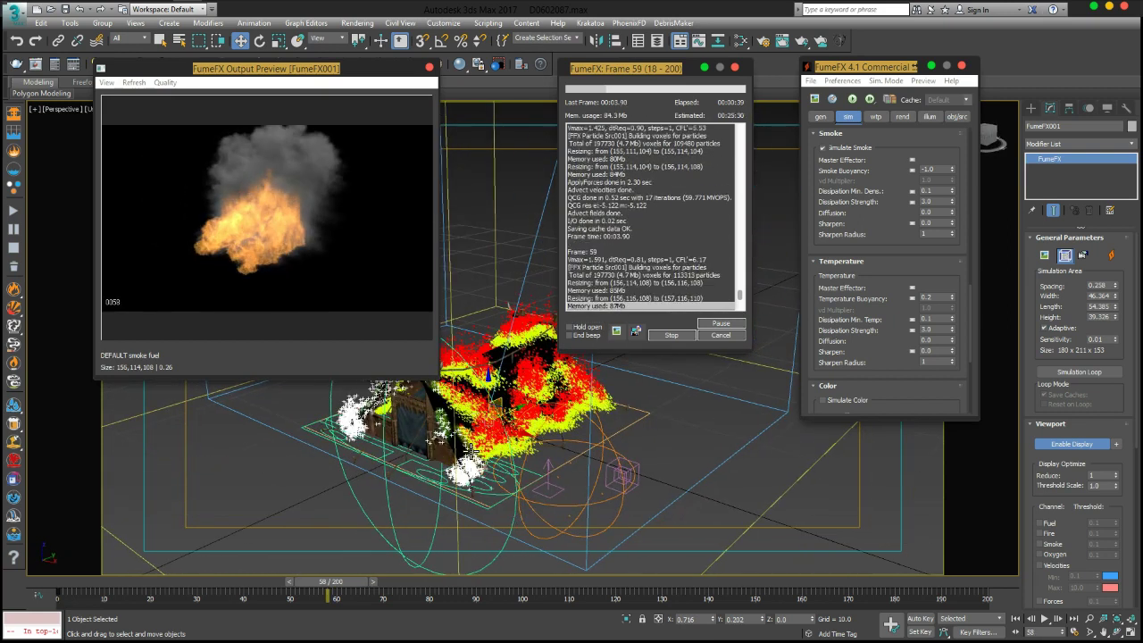
mouse_move(536, 452)
alt+middle_down()
mouse_move(546, 431)
mouse_move(540, 437)
alt+middle_up()
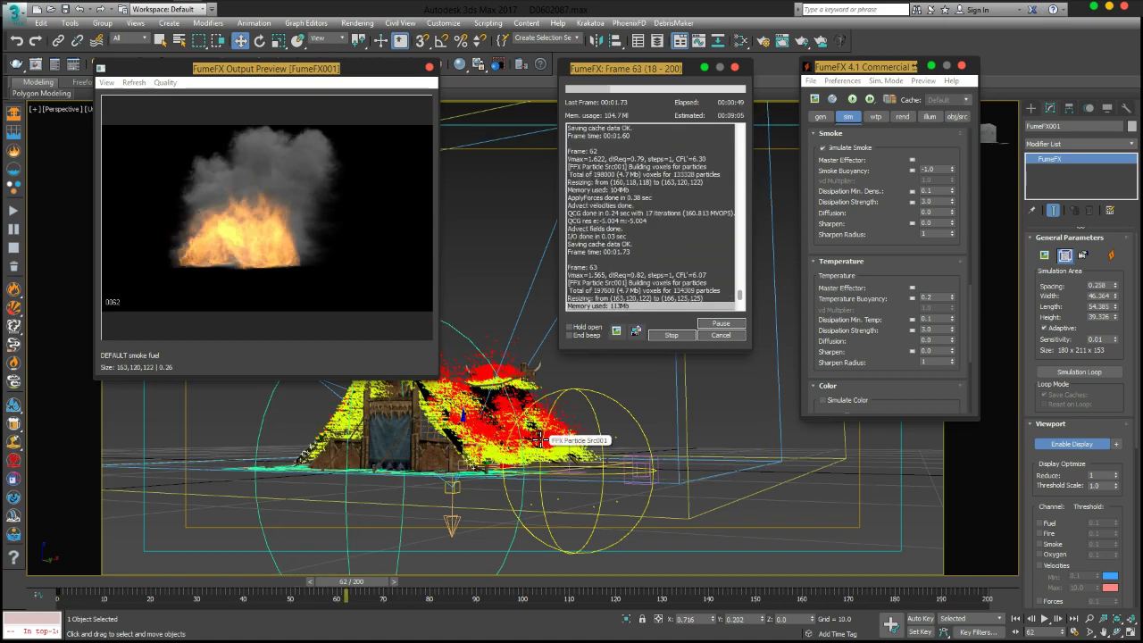
Stop the run, enter Time Scale 1.3 and Advection Stride 0.2 in the solver settings, then restart
click(670, 333)
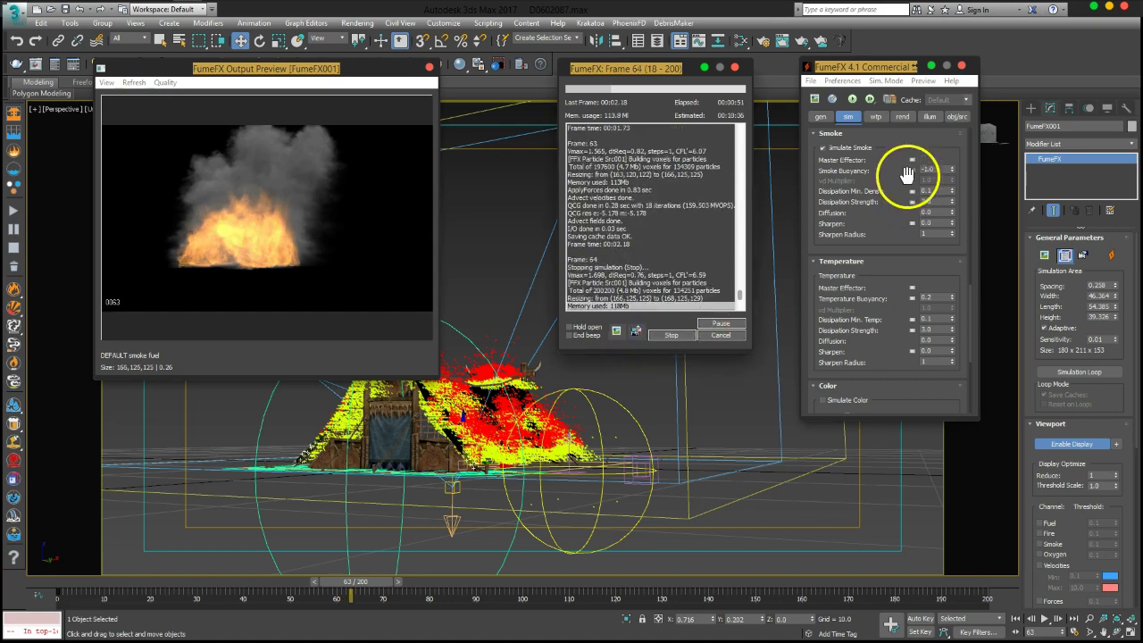
scroll(894, 168, up, 5)
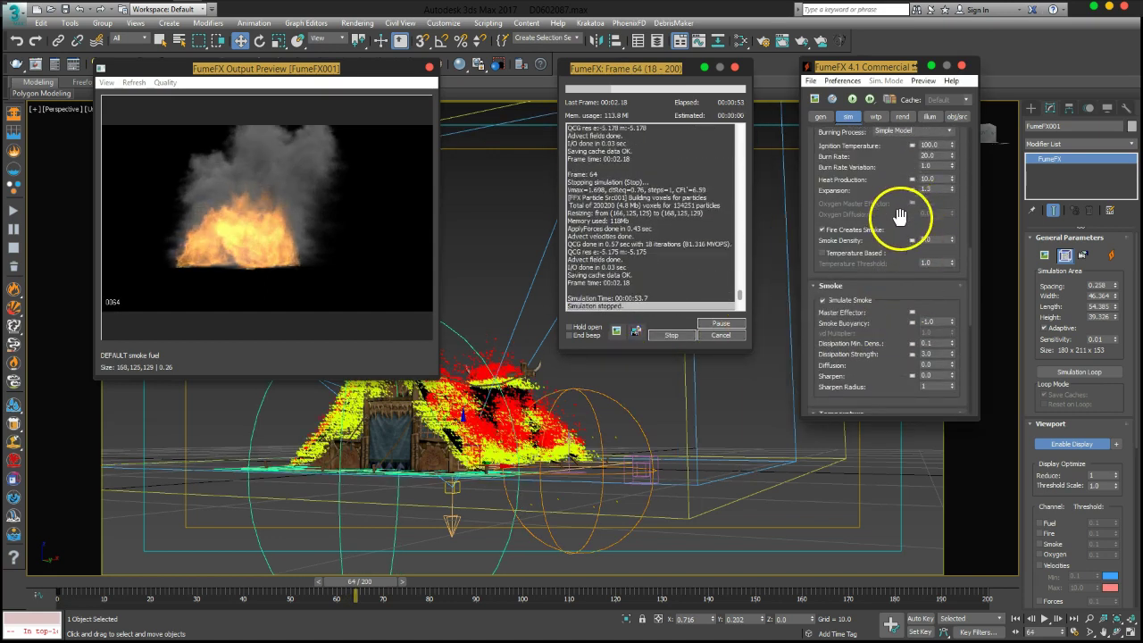
scroll(889, 293, up, 3)
scroll(911, 327, up, 3)
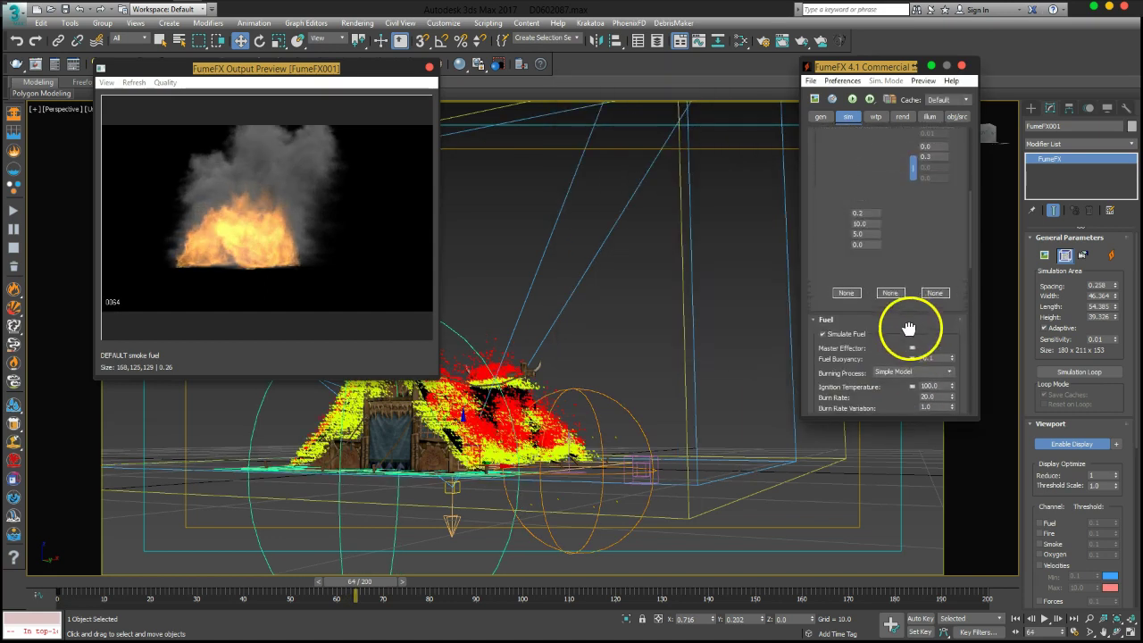
scroll(893, 161, up, 2)
scroll(893, 268, up, 3)
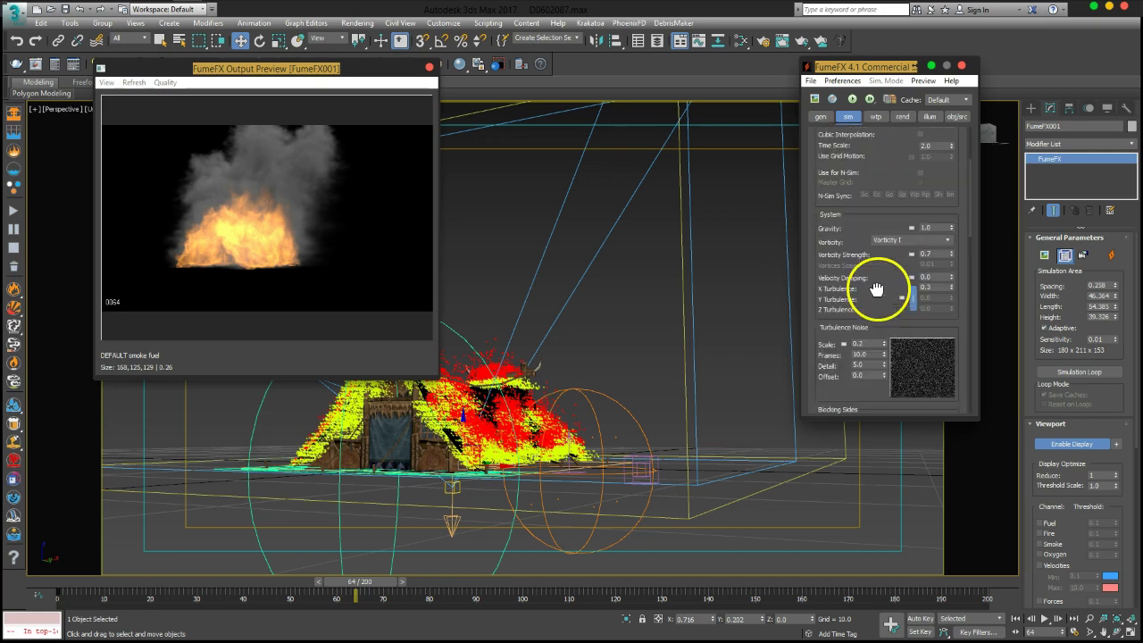
scroll(916, 197, up, 1)
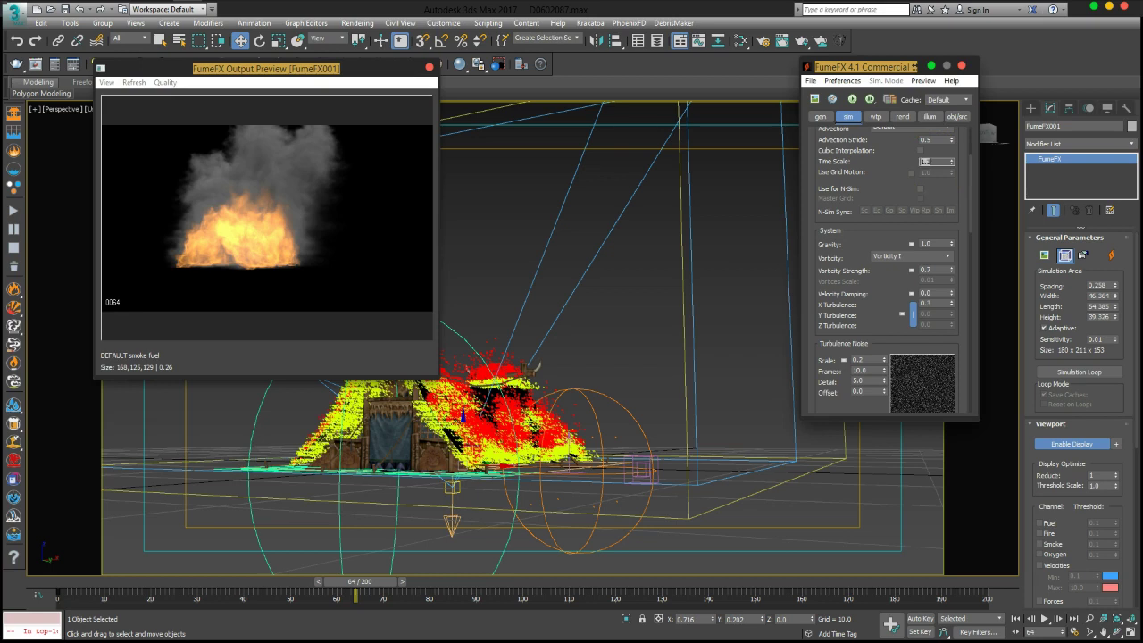
click(937, 140)
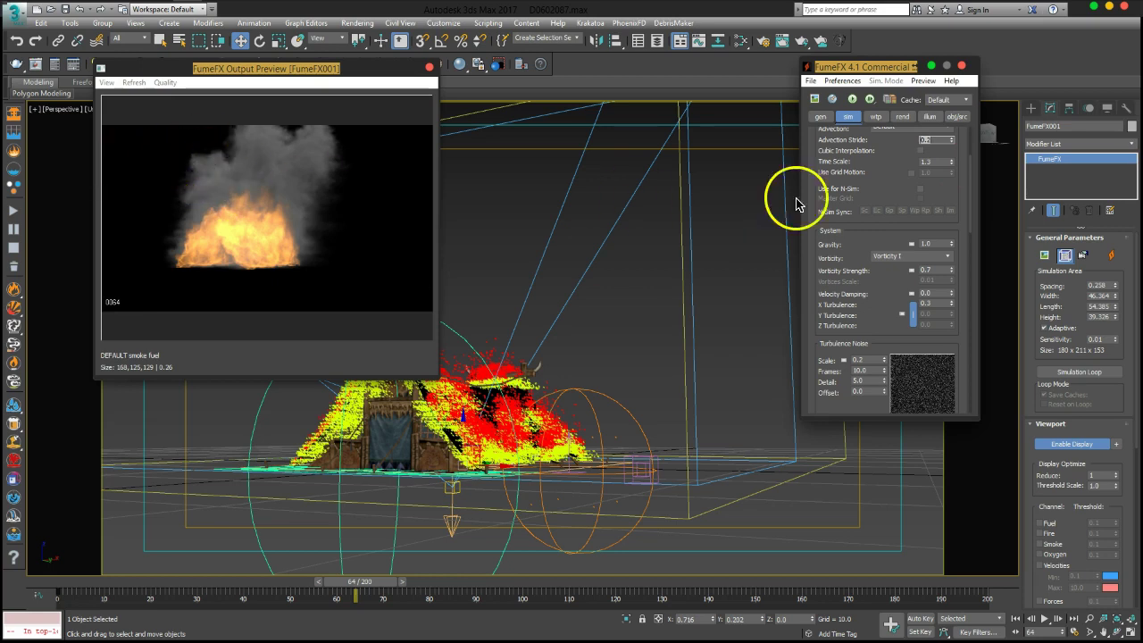
click(852, 100)
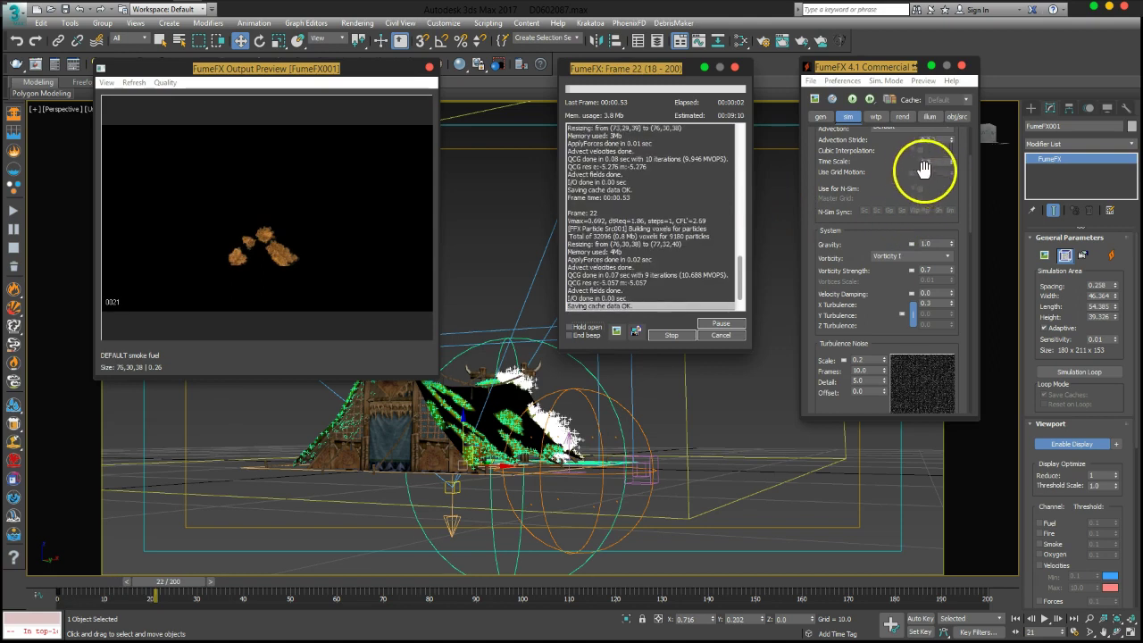
Let the run reach frame 49 with Time Scale 1.3 and Advection Stride 0.2, then stop it
scroll(893, 173, up, 1)
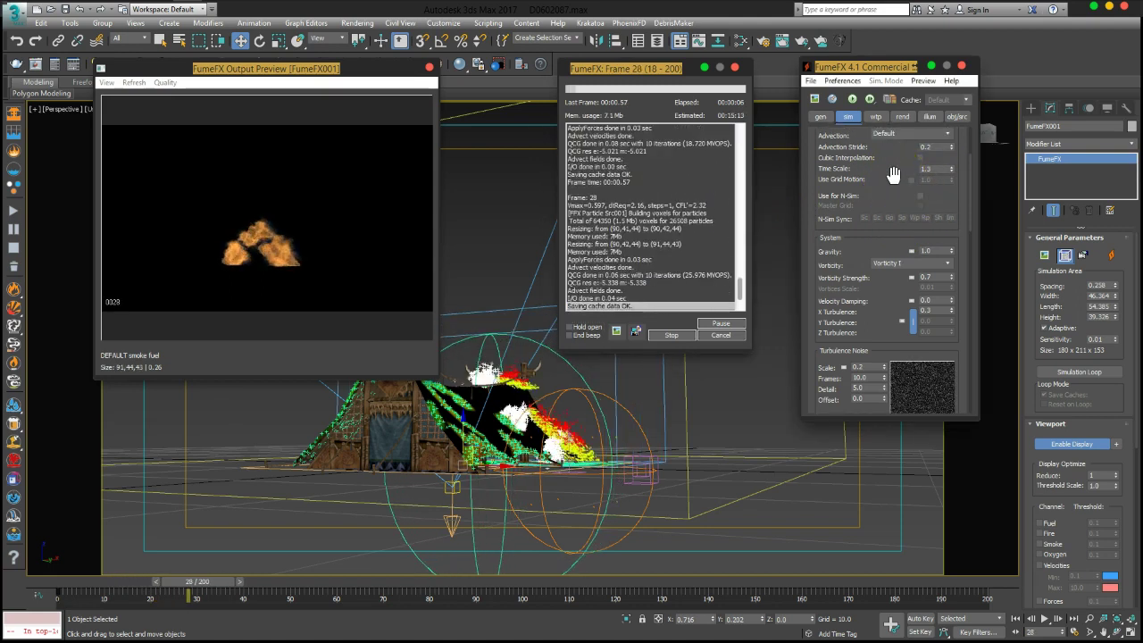
click(941, 149)
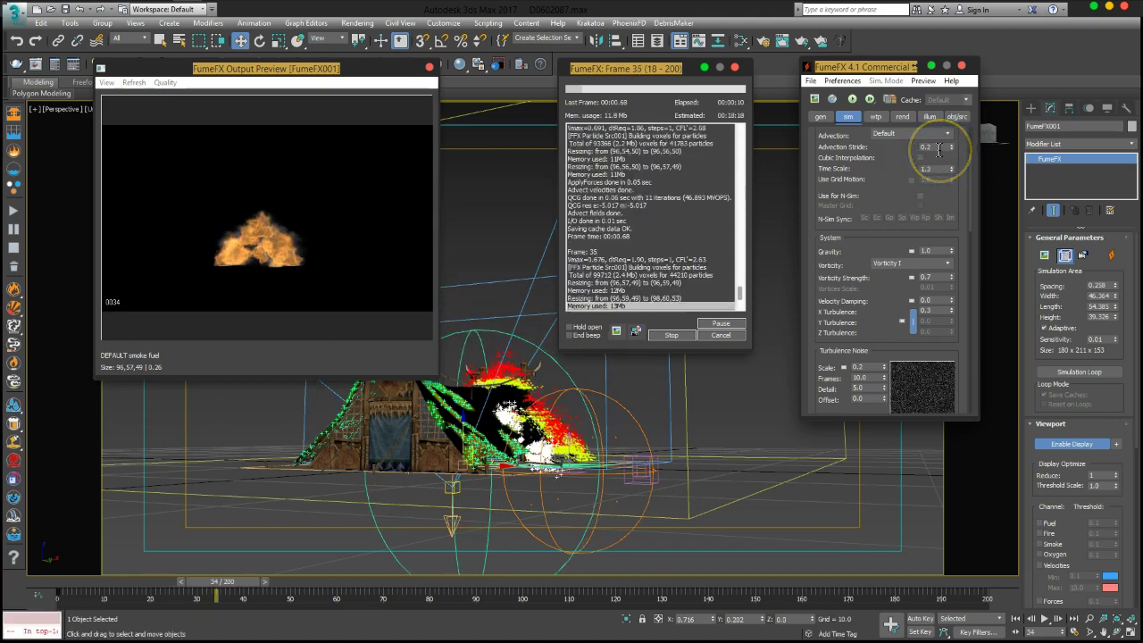
click(925, 172)
click(884, 219)
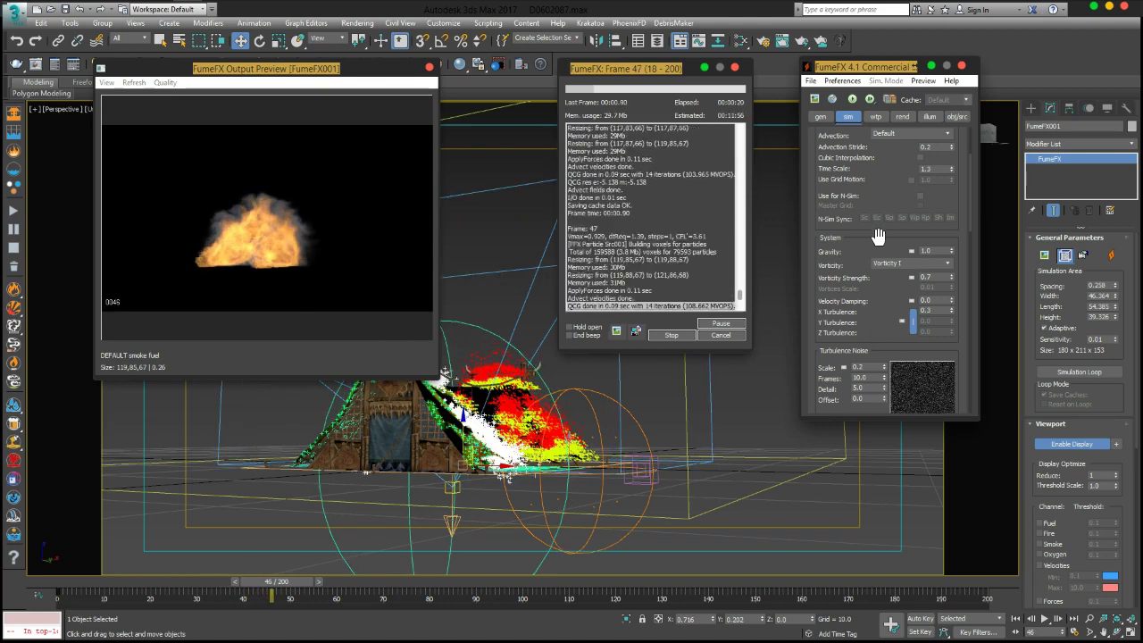
click(674, 336)
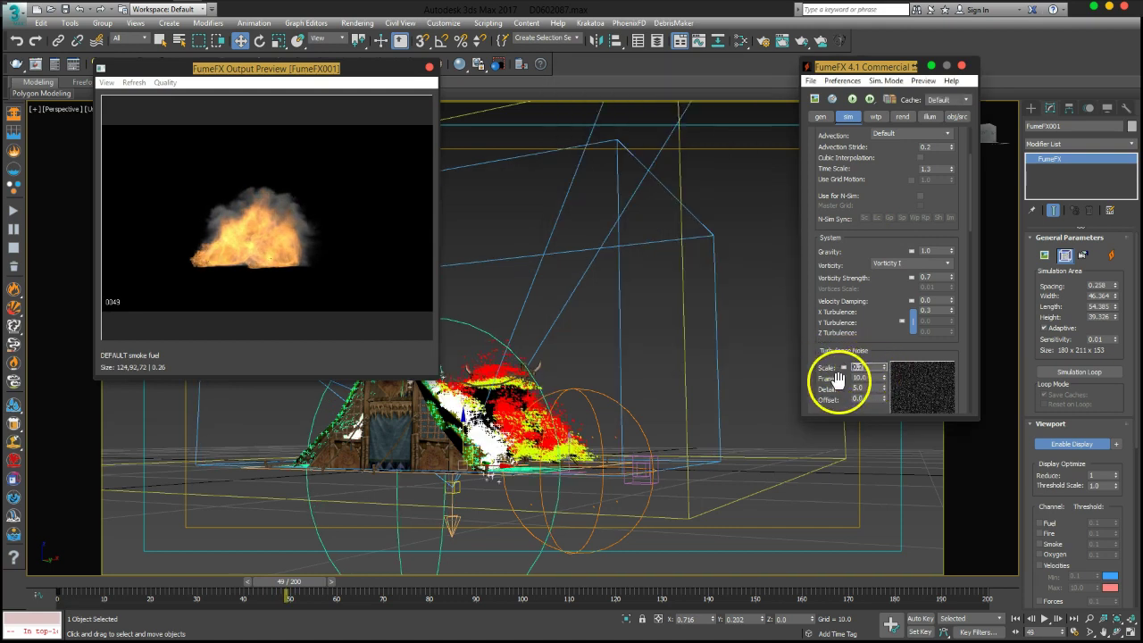
Enter 15 for Turbulence Noise Frames and start the fire simulation again
drag(837, 379, 849, 357)
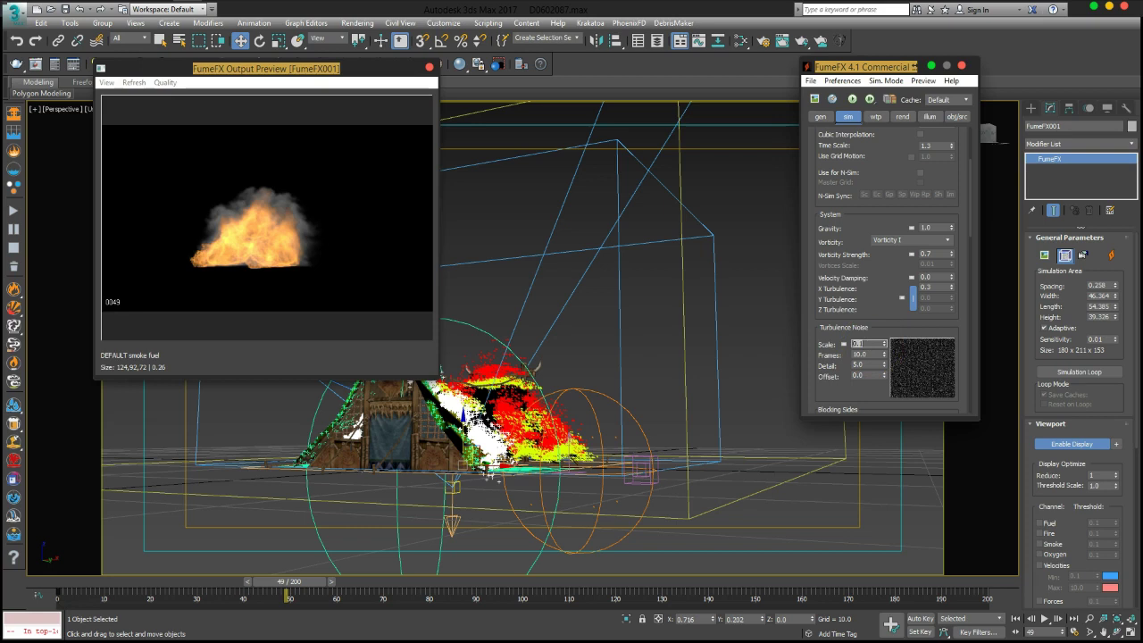
text(0.)
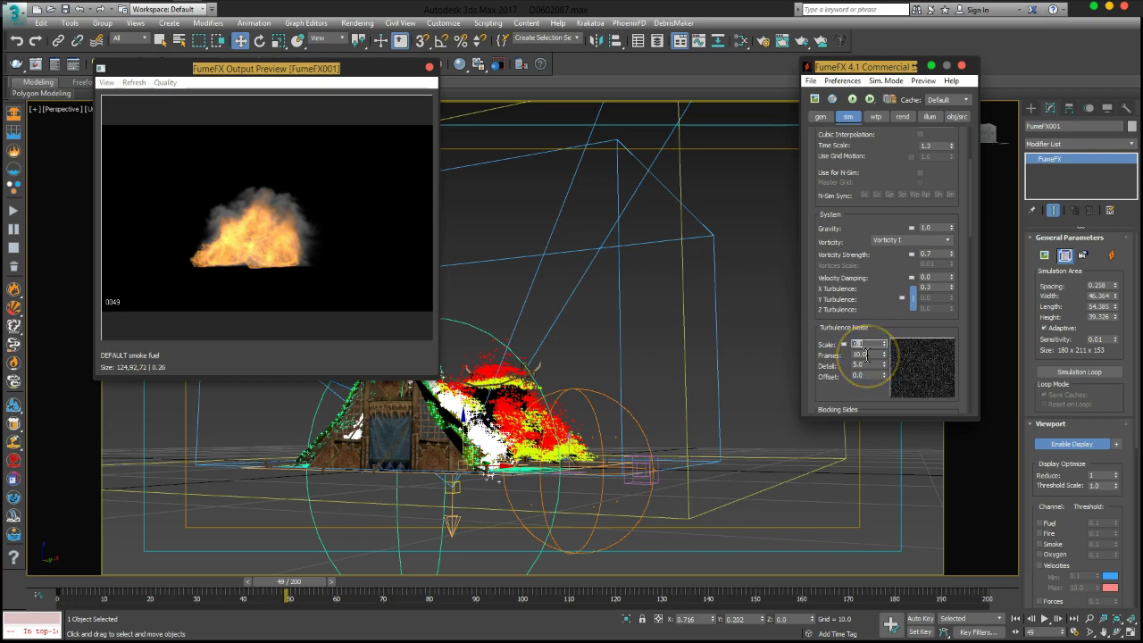
text(15)
key(Return)
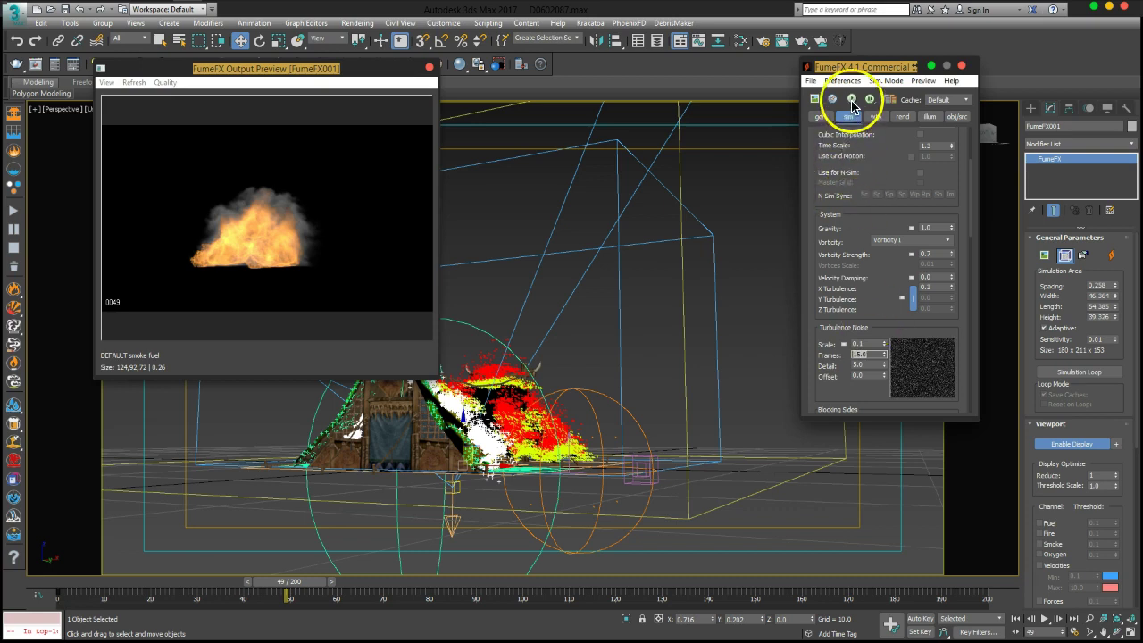
click(852, 99)
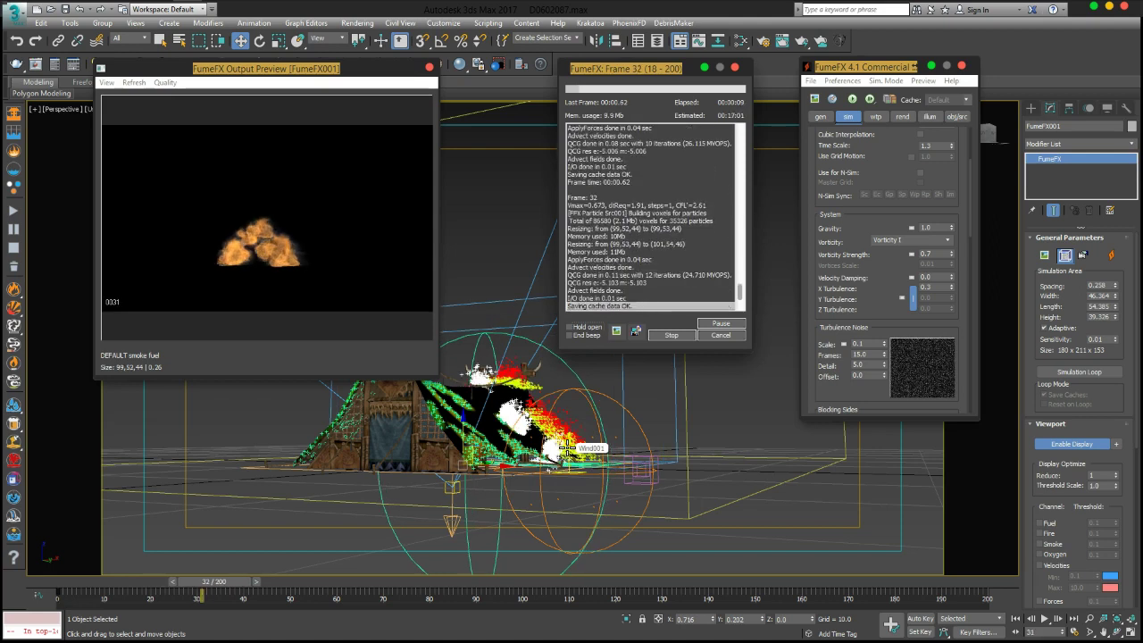
click(403, 393)
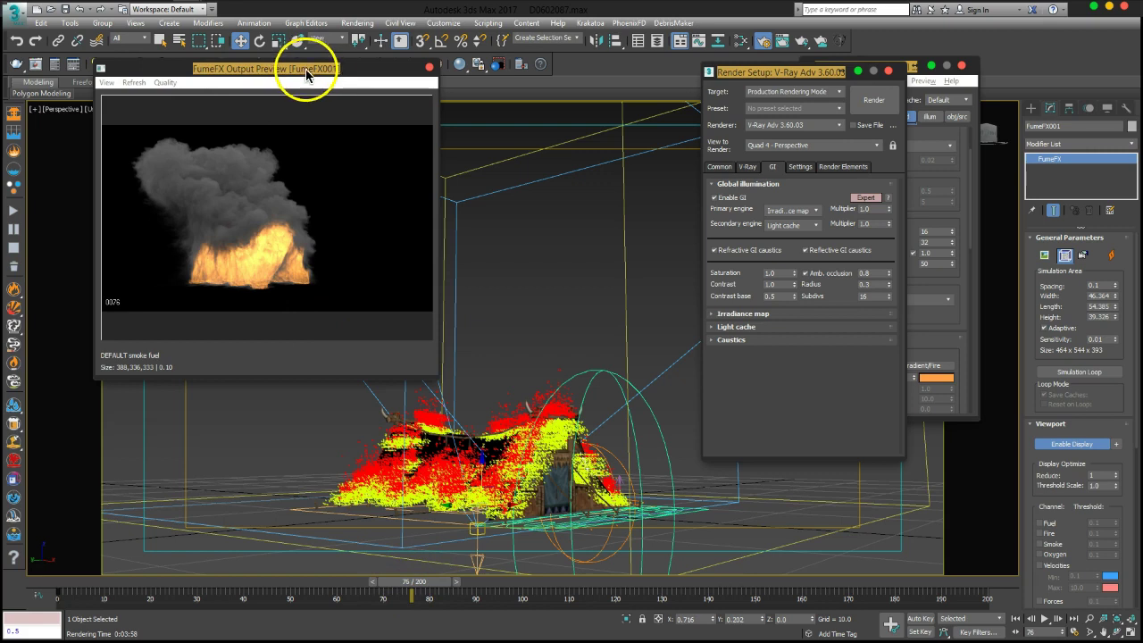
Close Render Setup, review the frame-76 V-Ray render of the flaming tent, then close it
drag(307, 75, 385, 97)
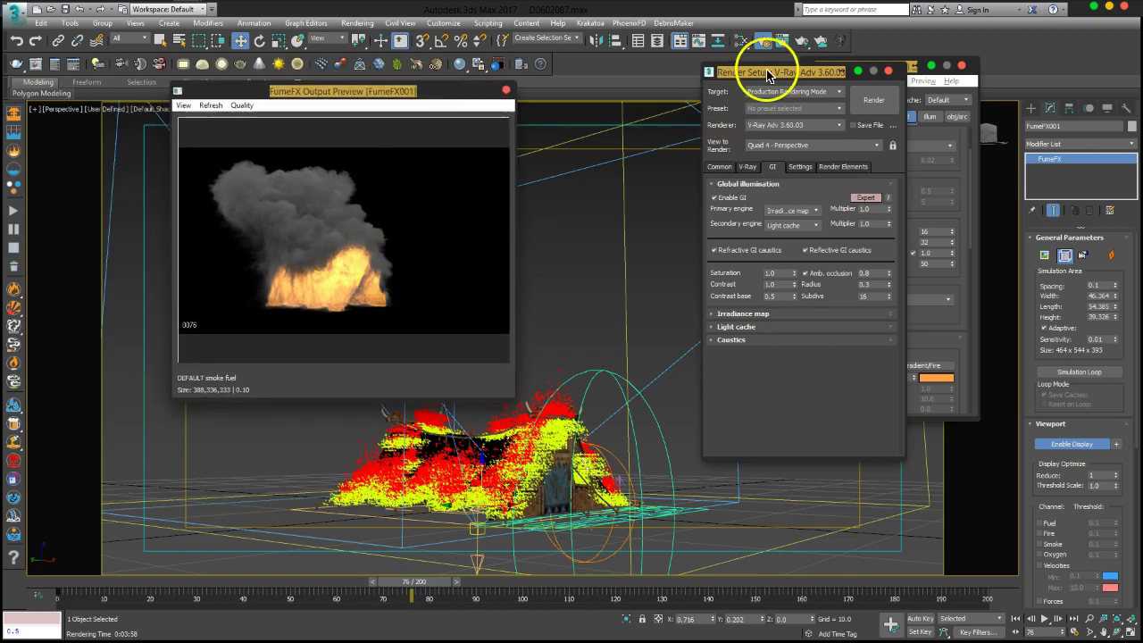
drag(768, 76, 629, 76)
click(749, 71)
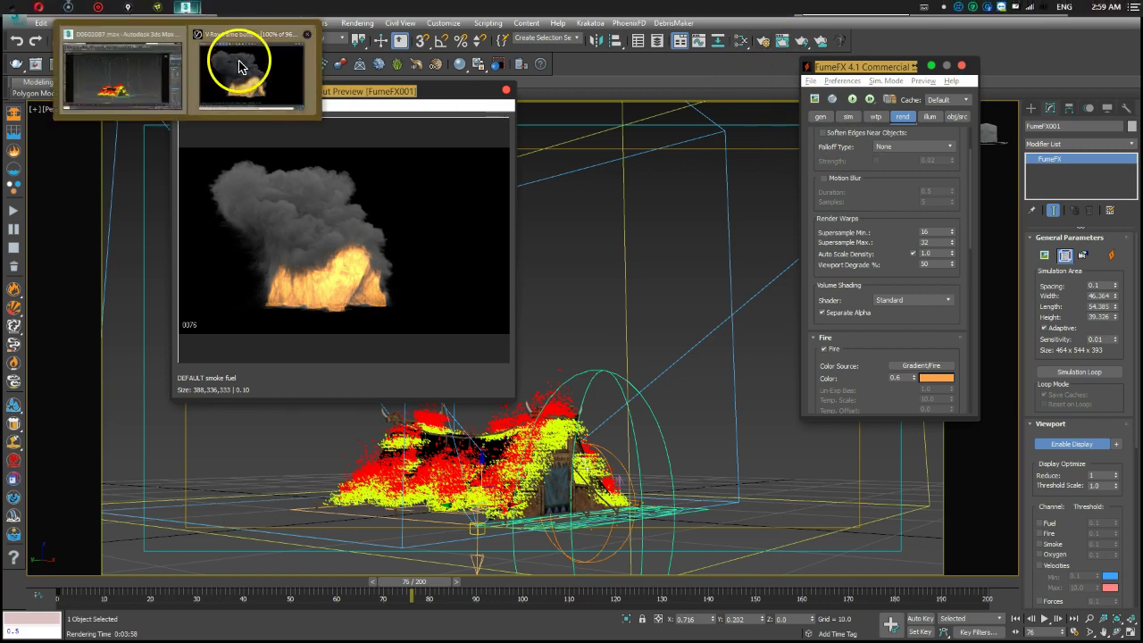
mouse_move(186, 7)
click(240, 61)
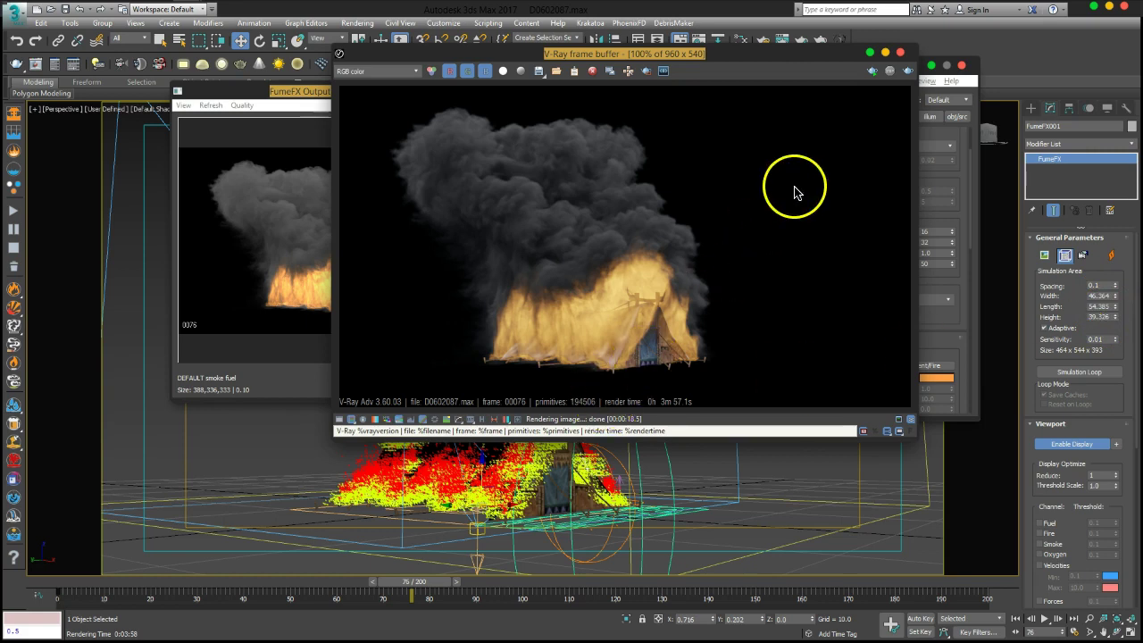
click(899, 54)
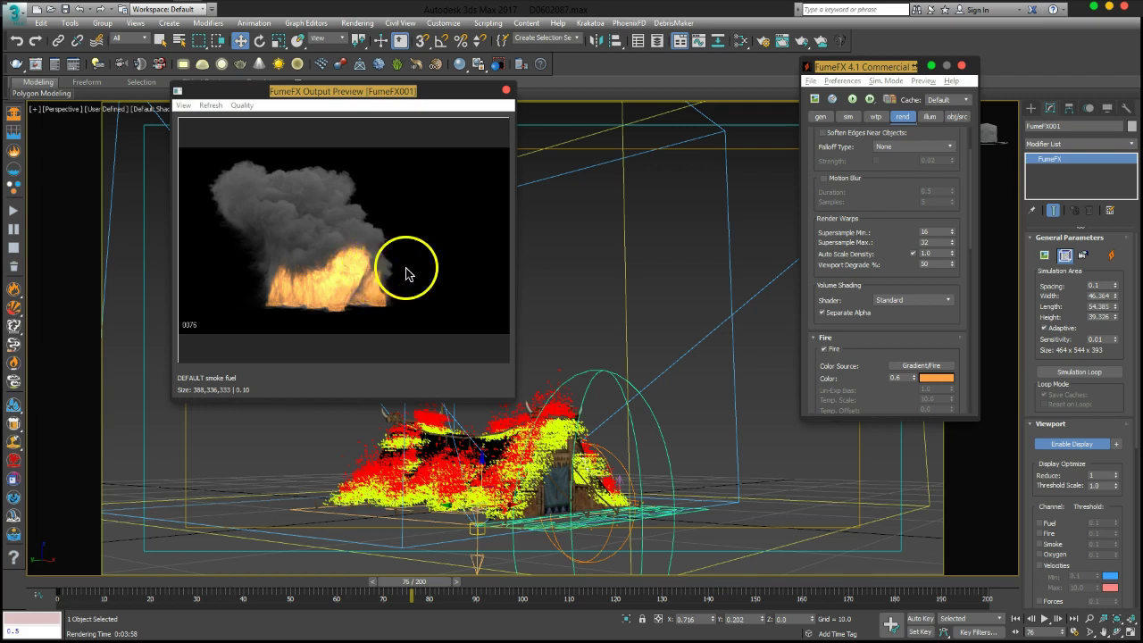
Move Temperature and Velocity into the Exported Channels list in the gen tab's Output rollout
click(821, 117)
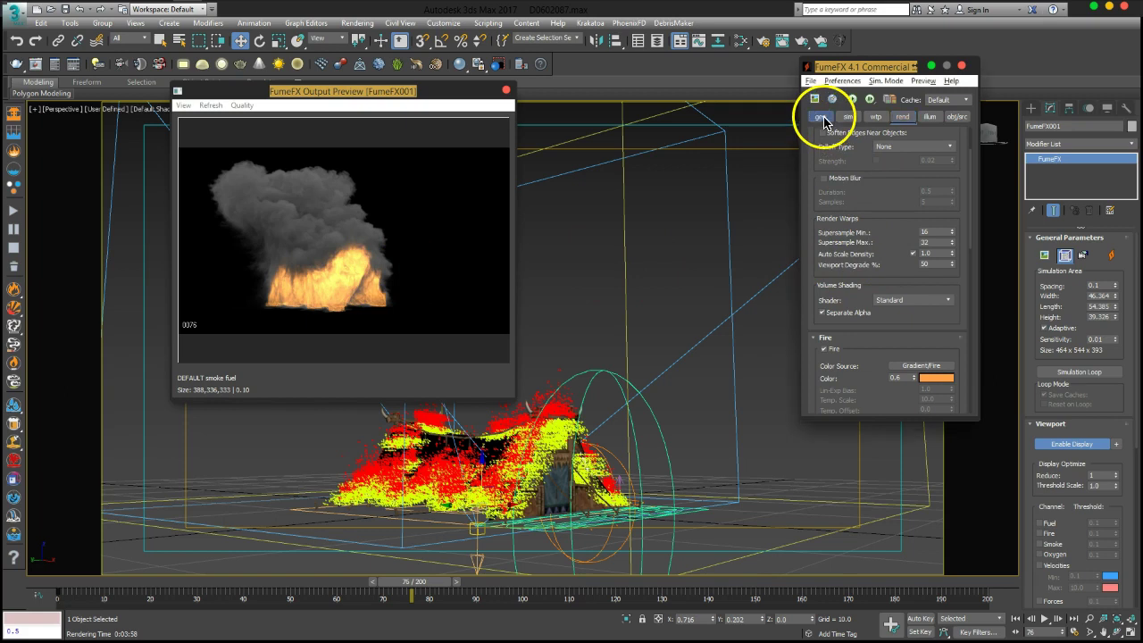
scroll(898, 301, down, 2)
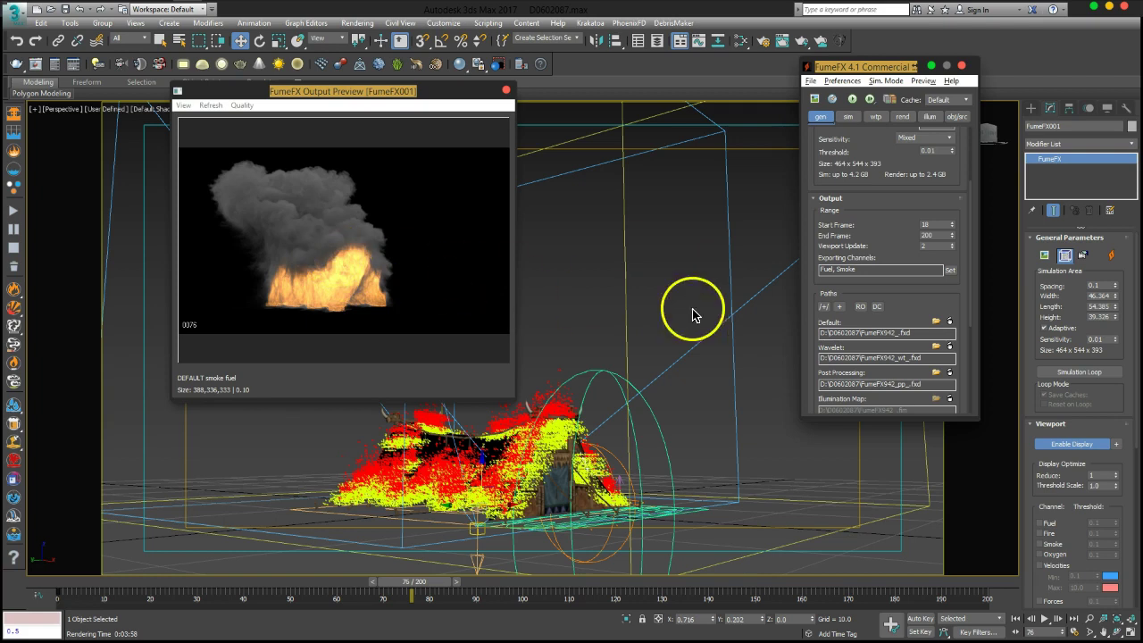
click(952, 271)
click(925, 198)
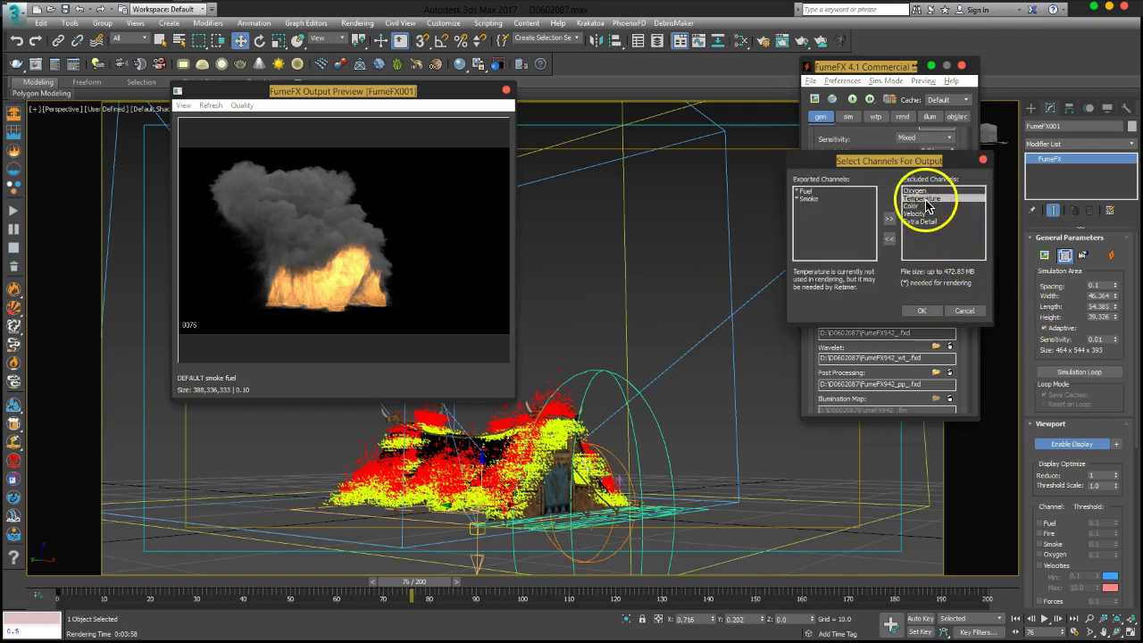
ctrl+click(915, 214)
click(890, 239)
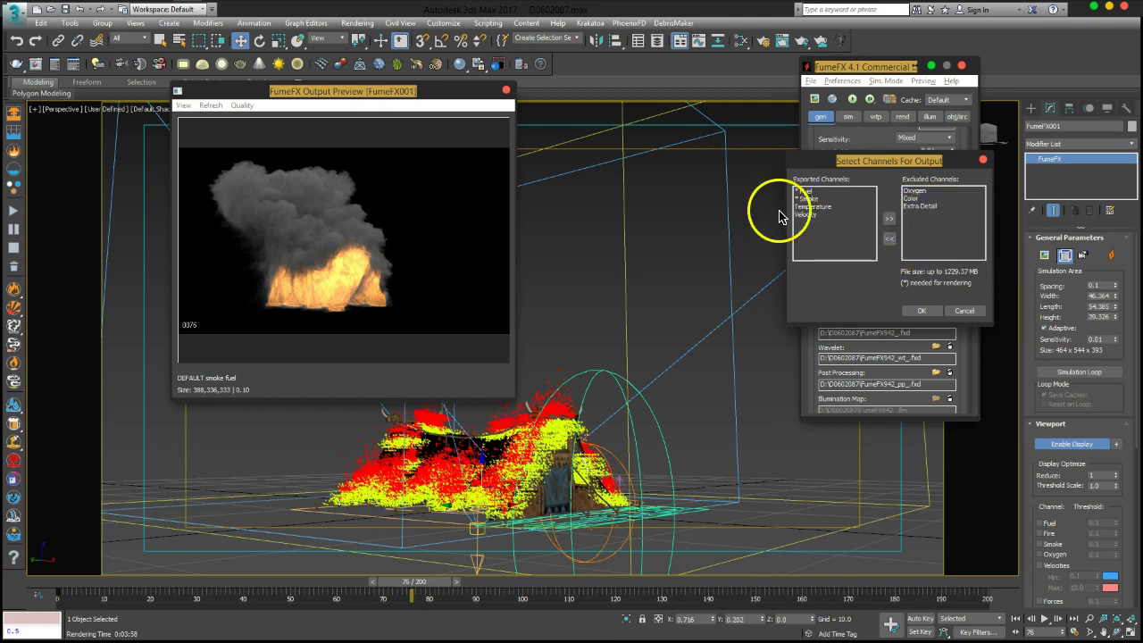
click(921, 310)
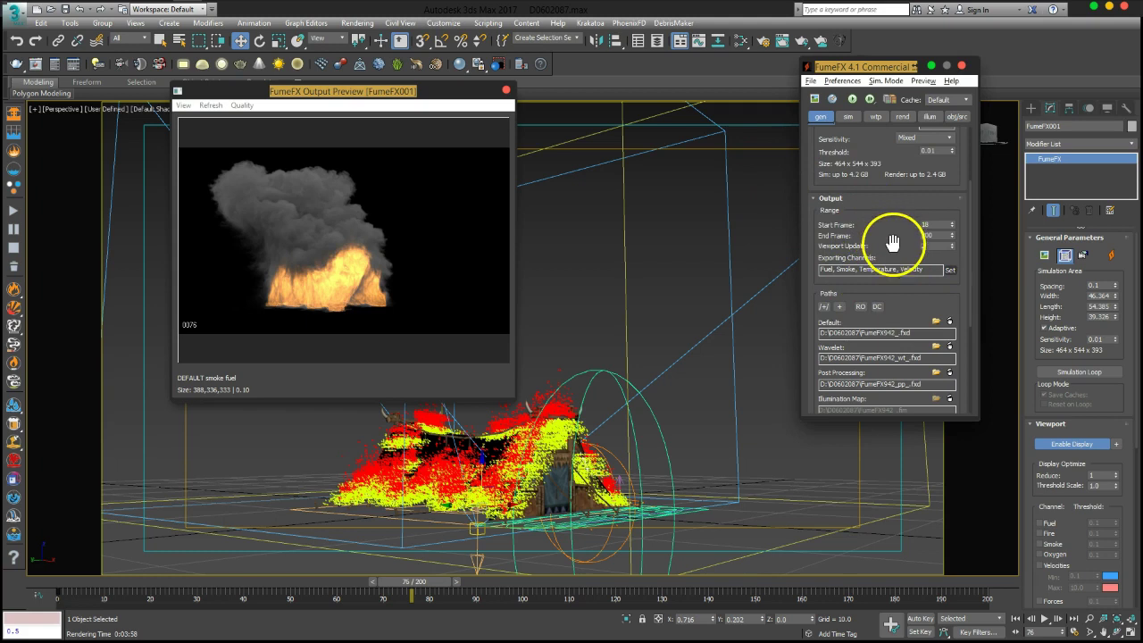
Set the output Start Frame back to 18, keeping End Frame 200
drag(890, 231, 890, 229)
scroll(881, 191, down, 2)
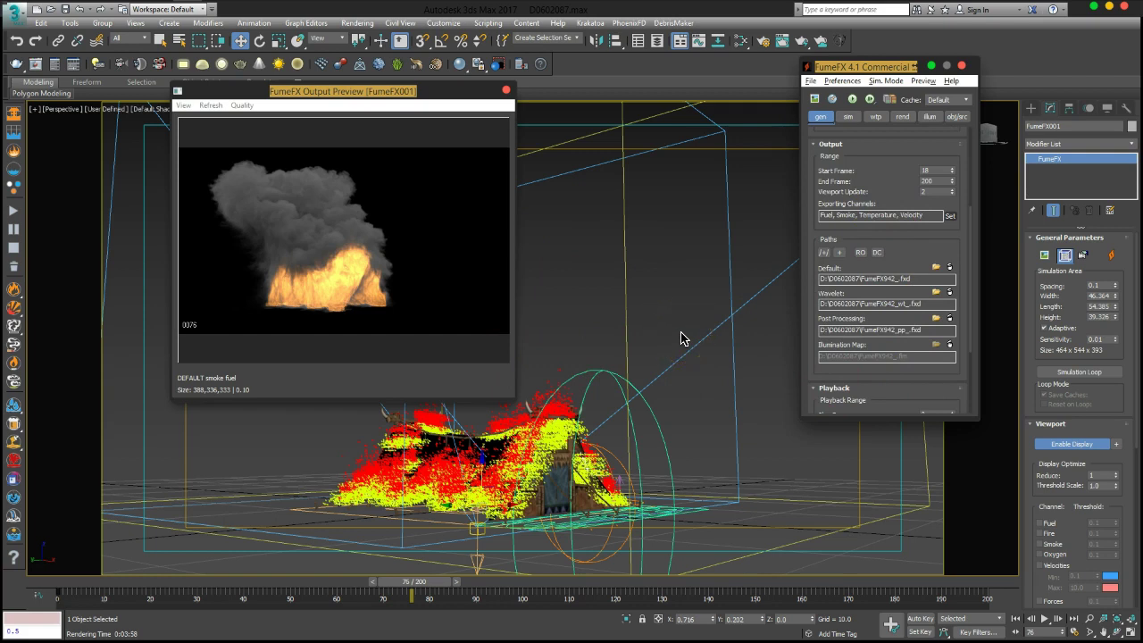
drag(612, 409, 597, 419)
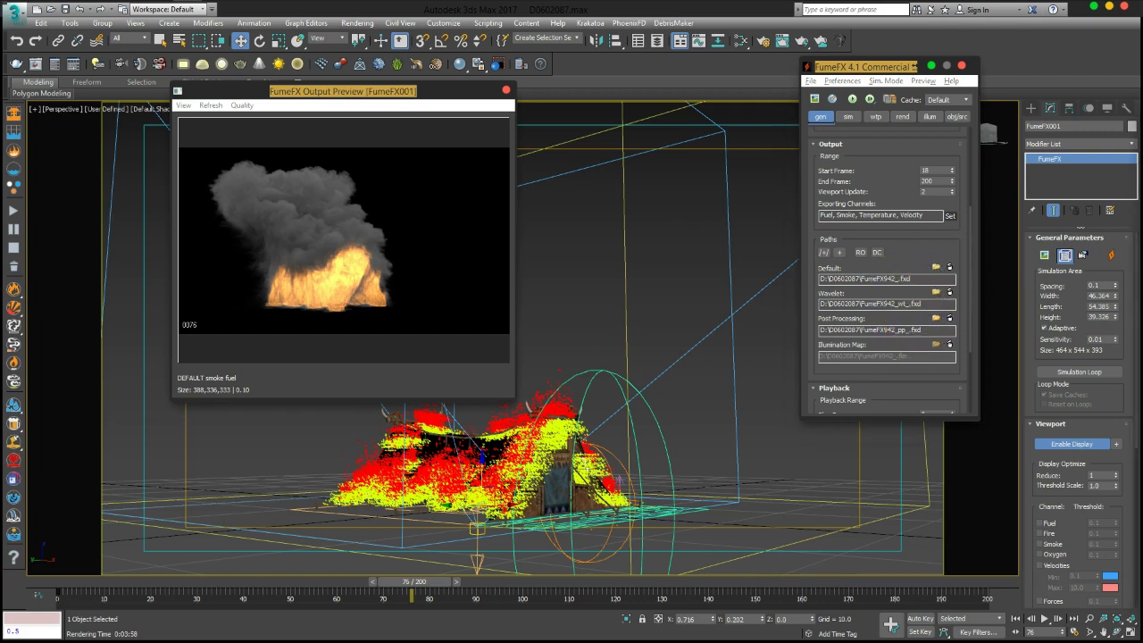
Set the Default, Wavelet and Post Processing cache paths to OpenVDB file type
click(935, 267)
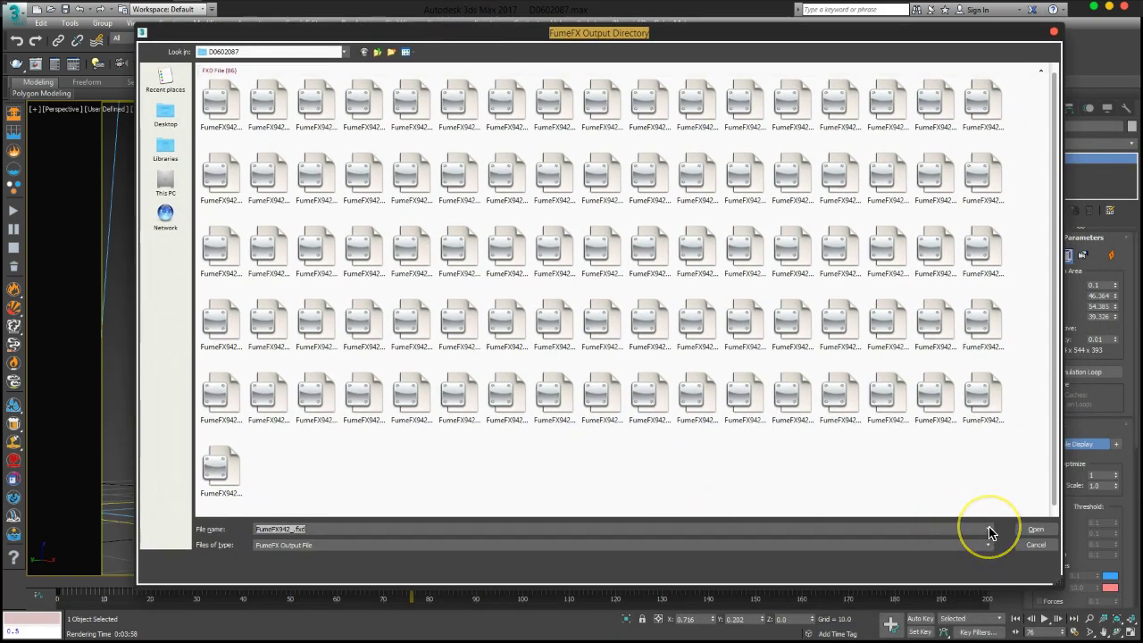
click(294, 545)
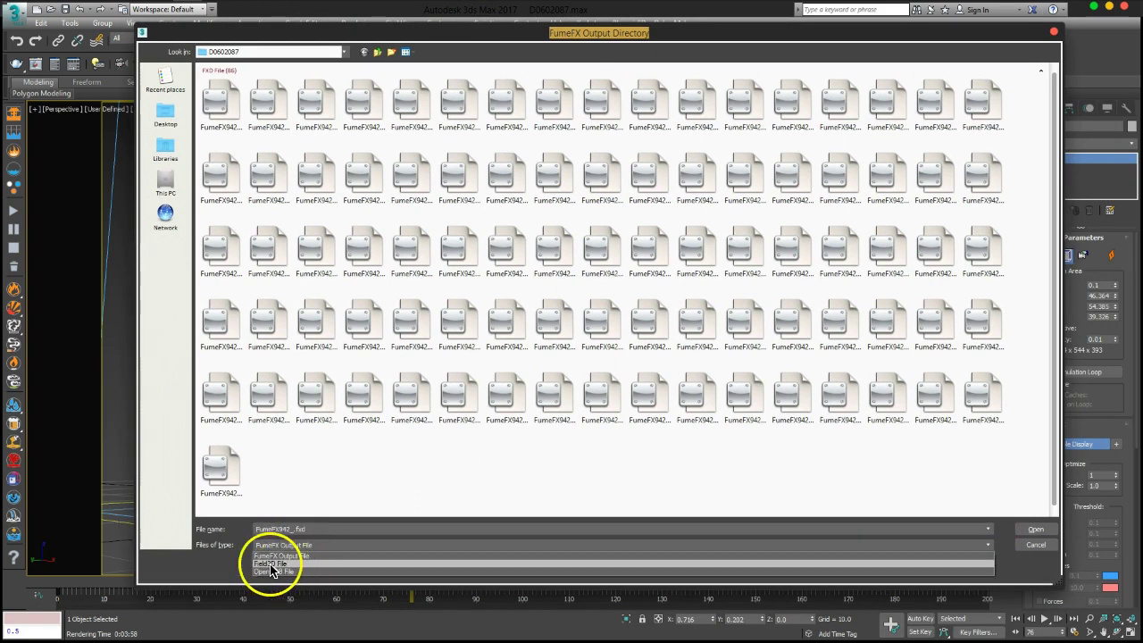
click(271, 574)
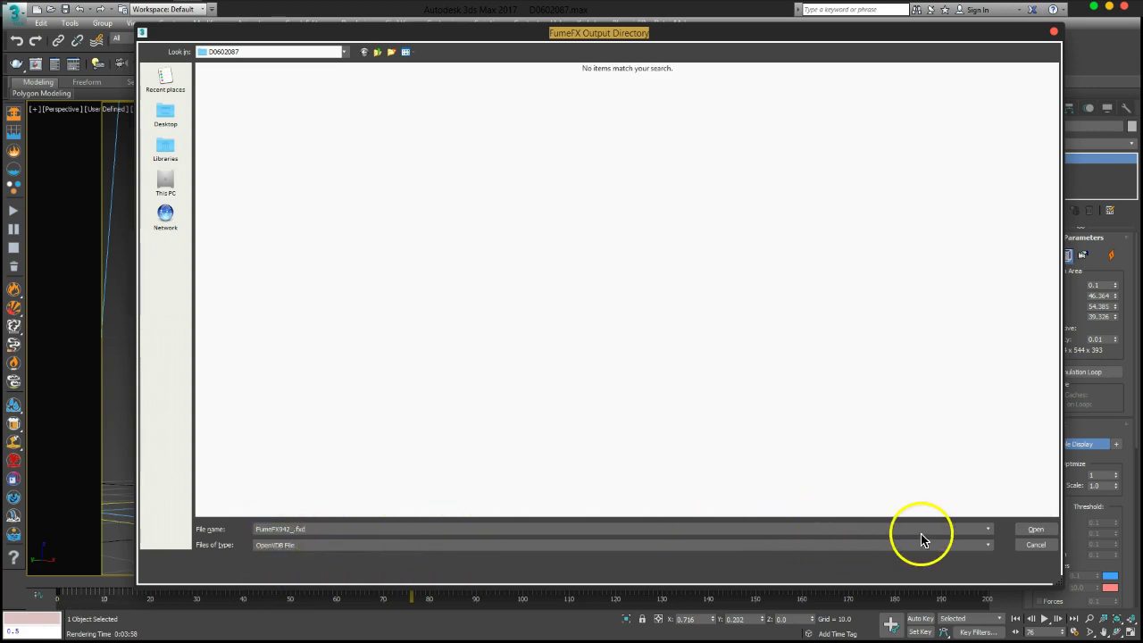
click(1033, 530)
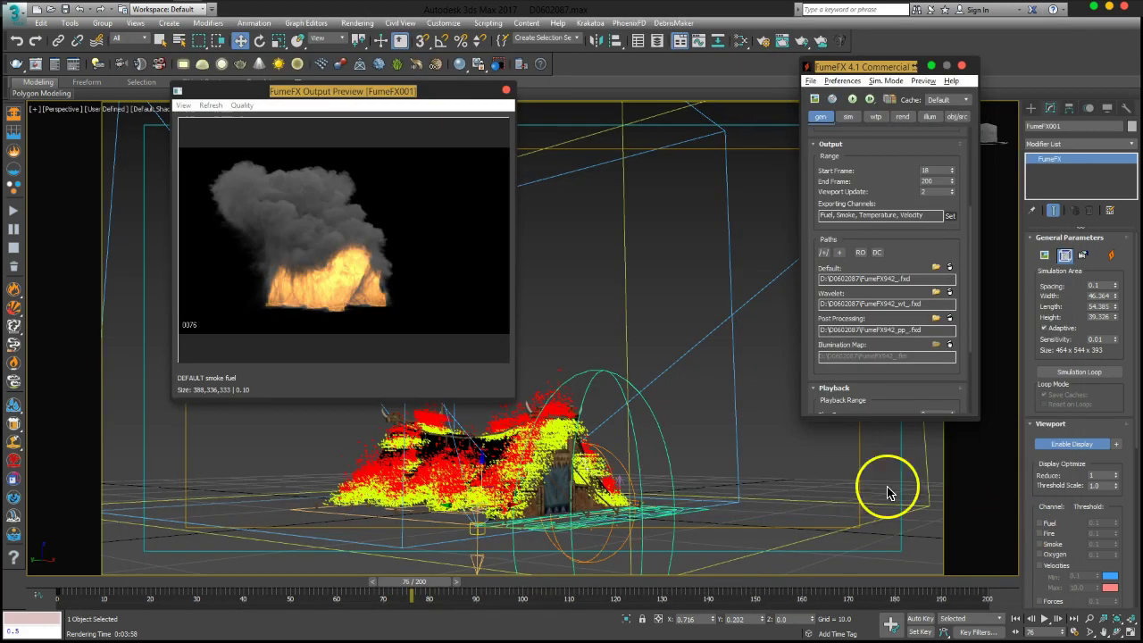
click(935, 292)
click(302, 545)
click(279, 571)
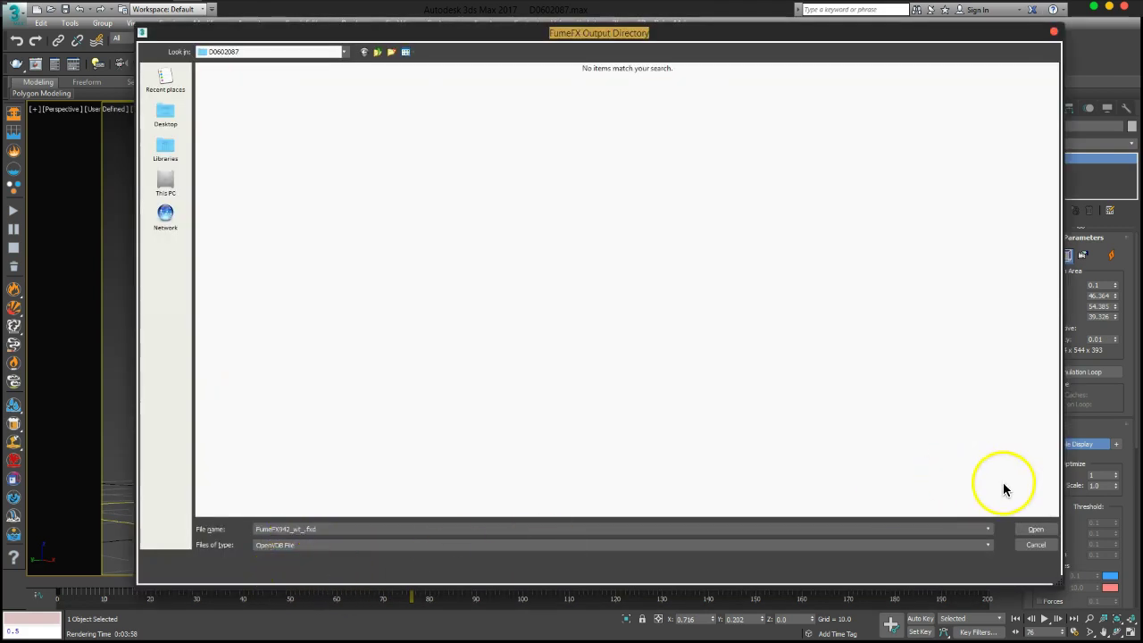
click(1036, 544)
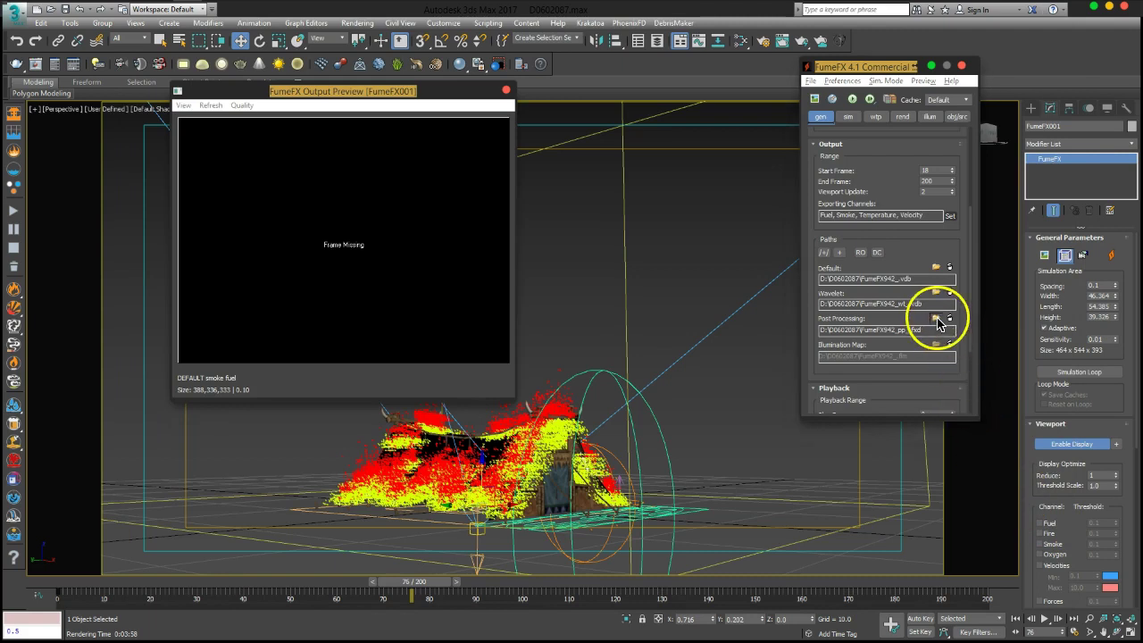
click(937, 326)
click(296, 545)
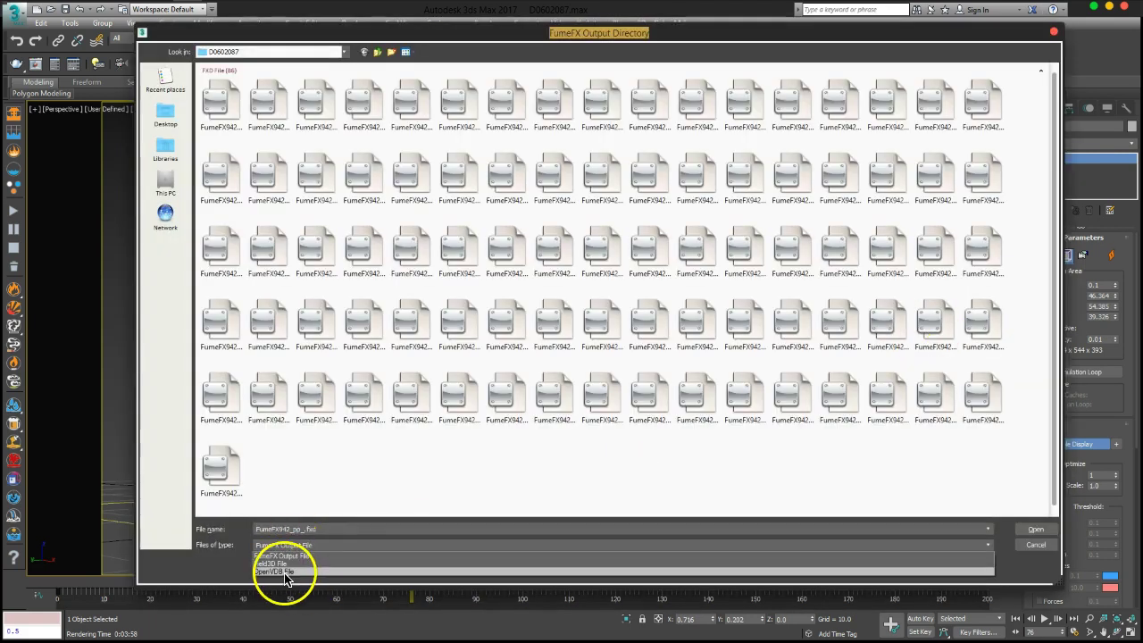
click(284, 572)
click(1036, 530)
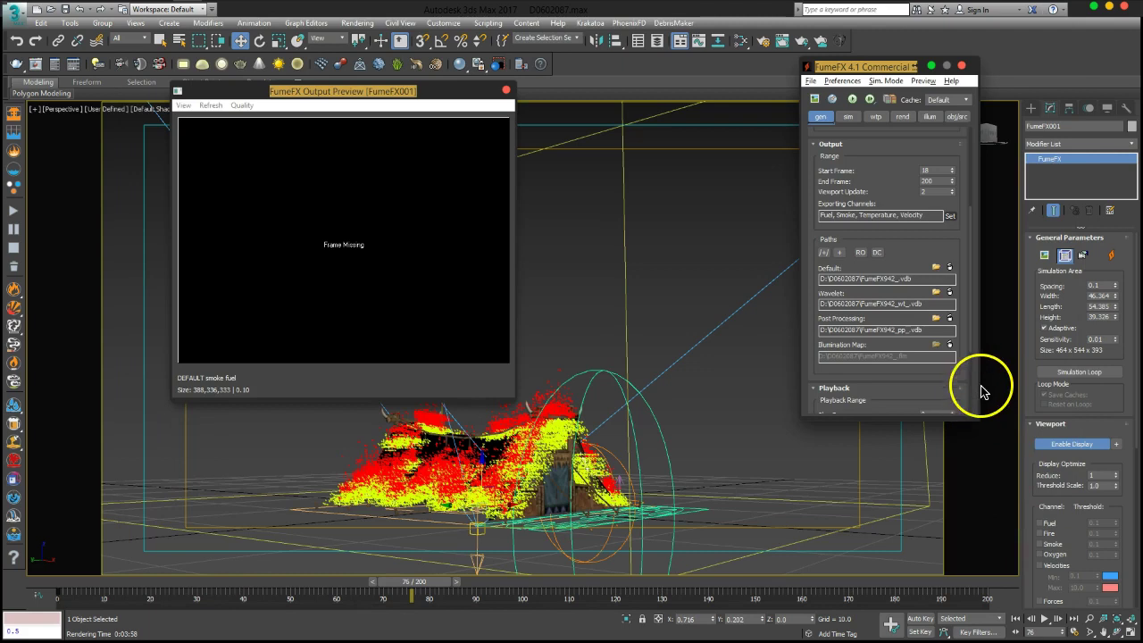
Delete the existing default, wavelet, post-processing and illumination map caches
click(948, 270)
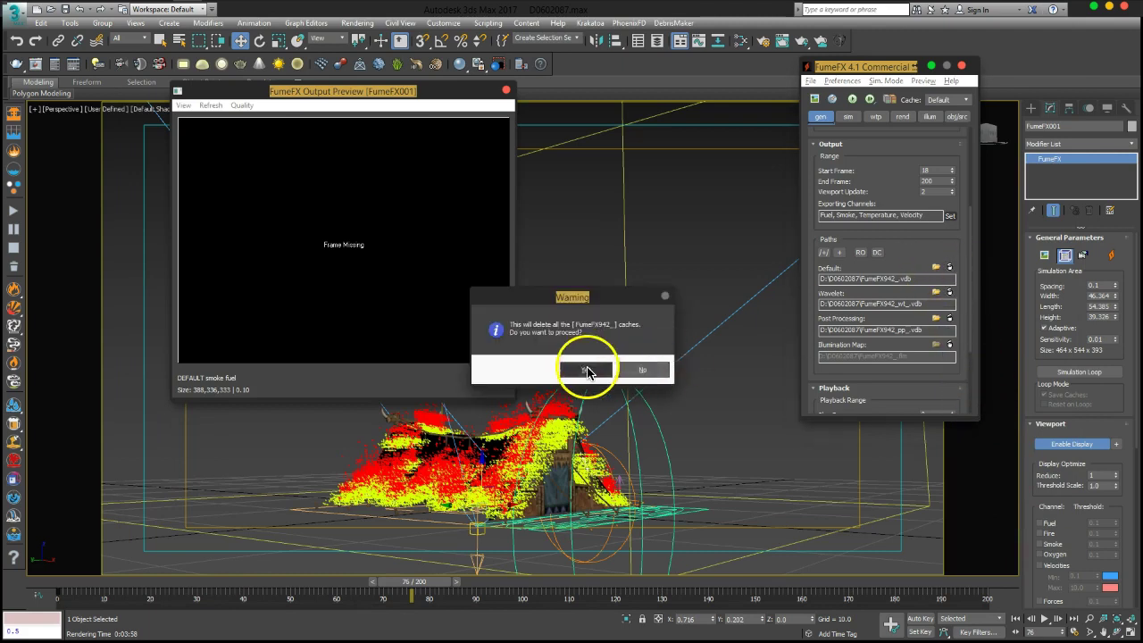
click(585, 370)
click(950, 292)
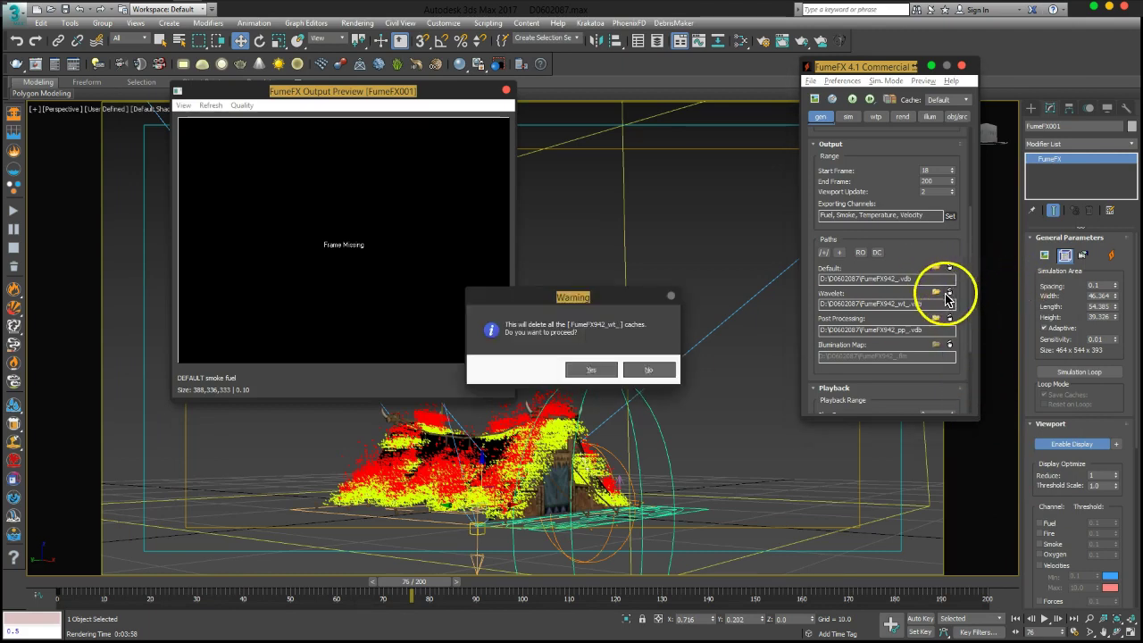
click(605, 364)
click(949, 318)
click(602, 372)
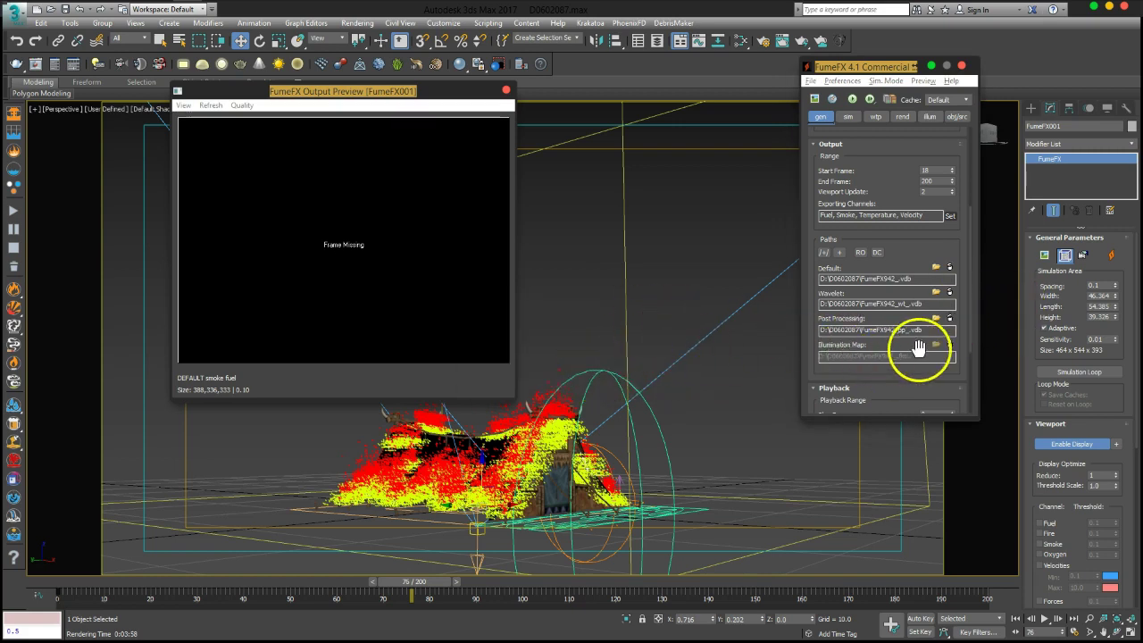
click(950, 345)
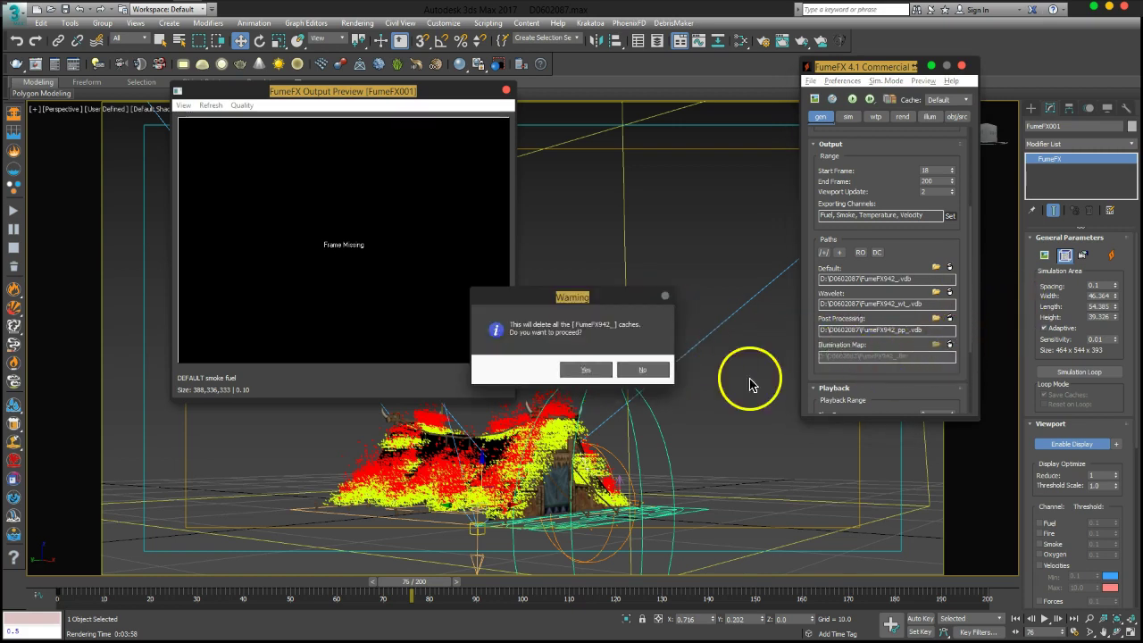
click(582, 369)
drag(881, 200, 868, 358)
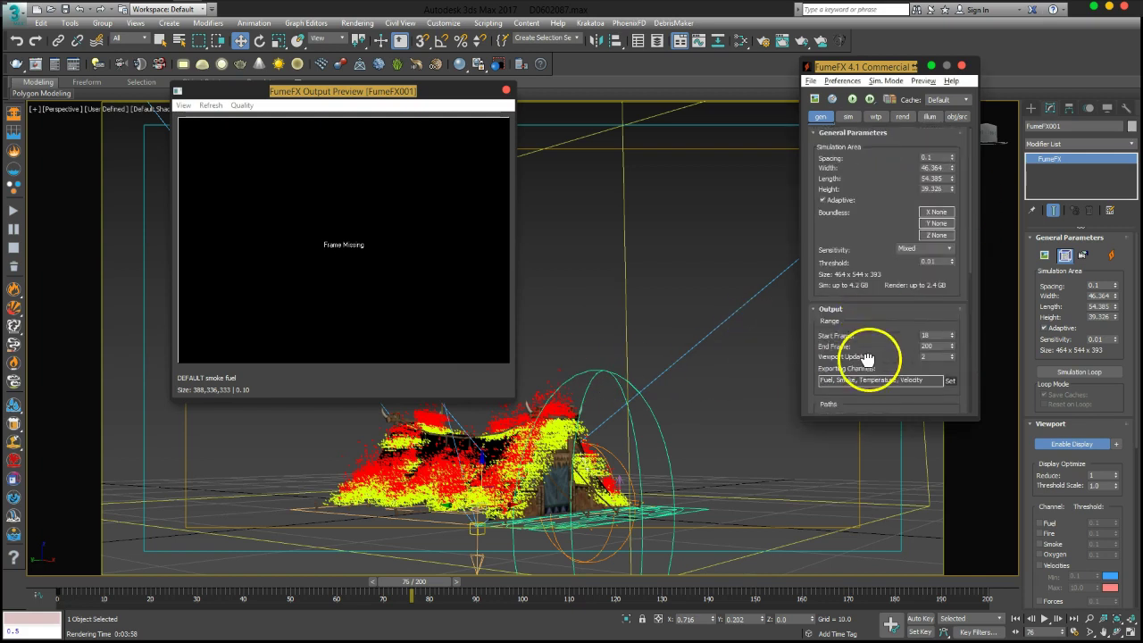